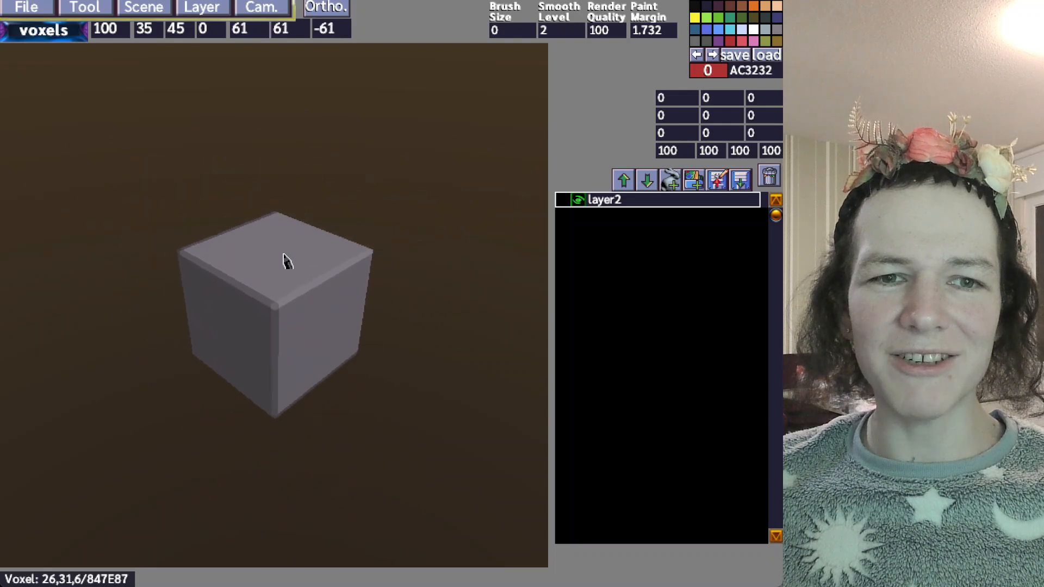
# Examine the blank grey voxel cube from several distances and angles
pyautogui.scroll(2, 287, 259)
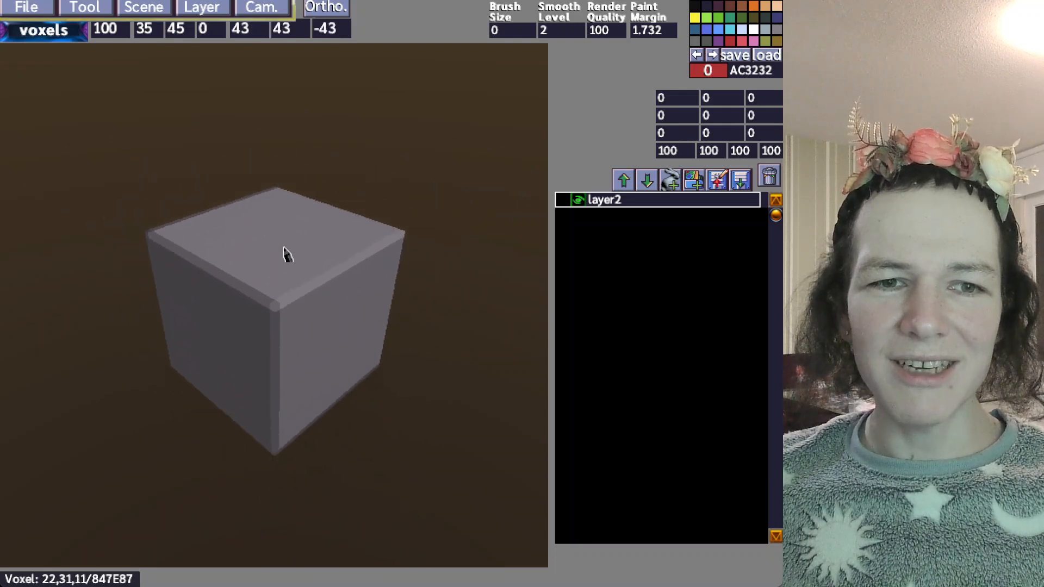
pyautogui.press('s')
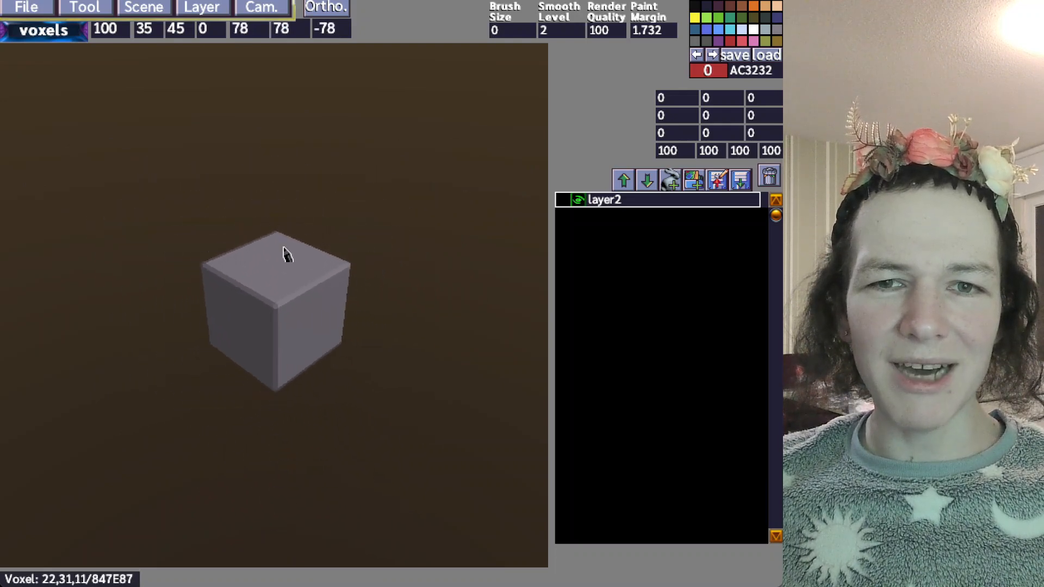
pyautogui.press('a')
pyautogui.moveTo(291, 283); pyautogui.dragTo(282, 312, button='middle')
pyautogui.press('s')
pyautogui.press('a')
pyautogui.press('w')
pyautogui.press('d')
pyautogui.press('s')
pyautogui.press('d')
pyautogui.press('s')
pyautogui.press('w')
pyautogui.press('s')
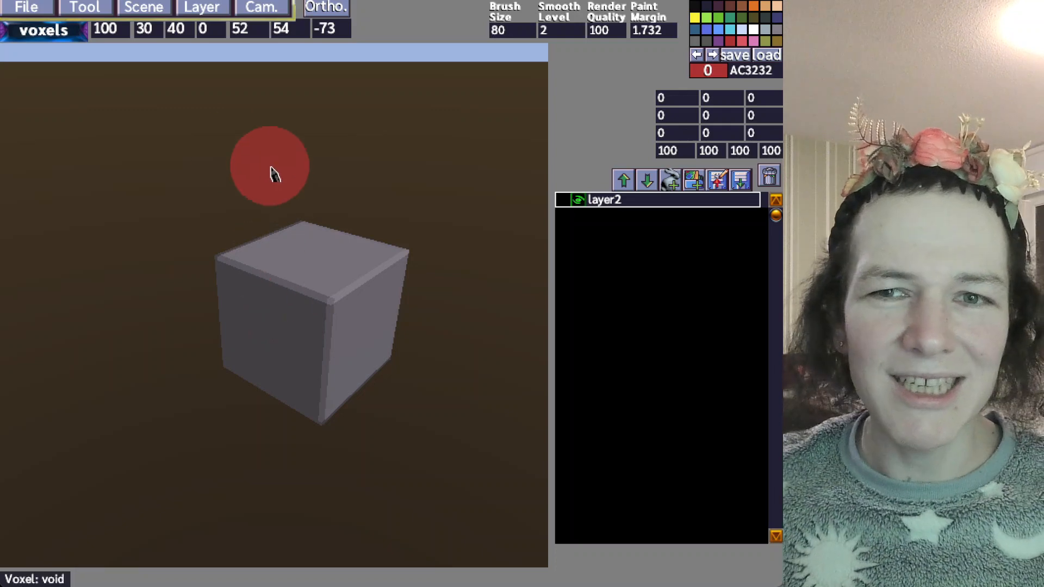
pyautogui.moveTo(270, 168); pyautogui.dragTo(275, 194, button='middle')
pyautogui.press('d')
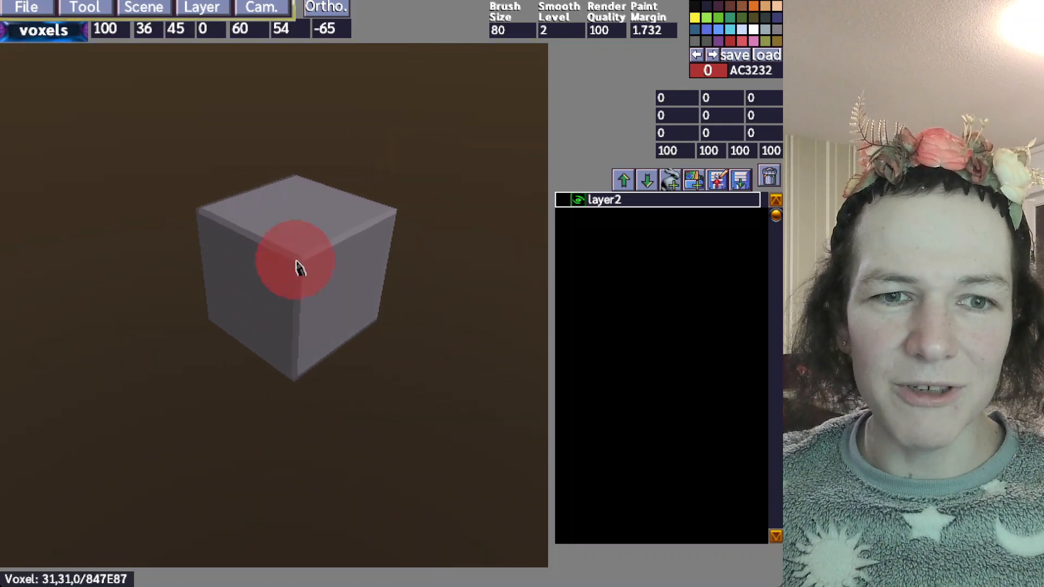
pyautogui.press('d')
pyautogui.moveTo(384, 251)
pyautogui.mouseDown(button='middle')
pyautogui.moveTo(364, 253)
pyautogui.moveTo(378, 257)
pyautogui.mouseUp(button='middle')
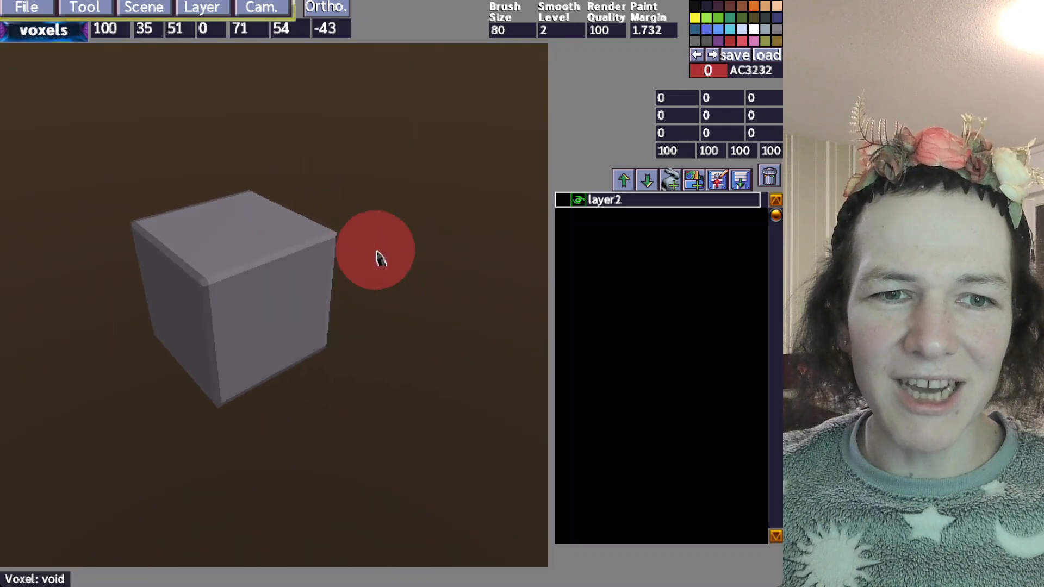
pyautogui.press('a')
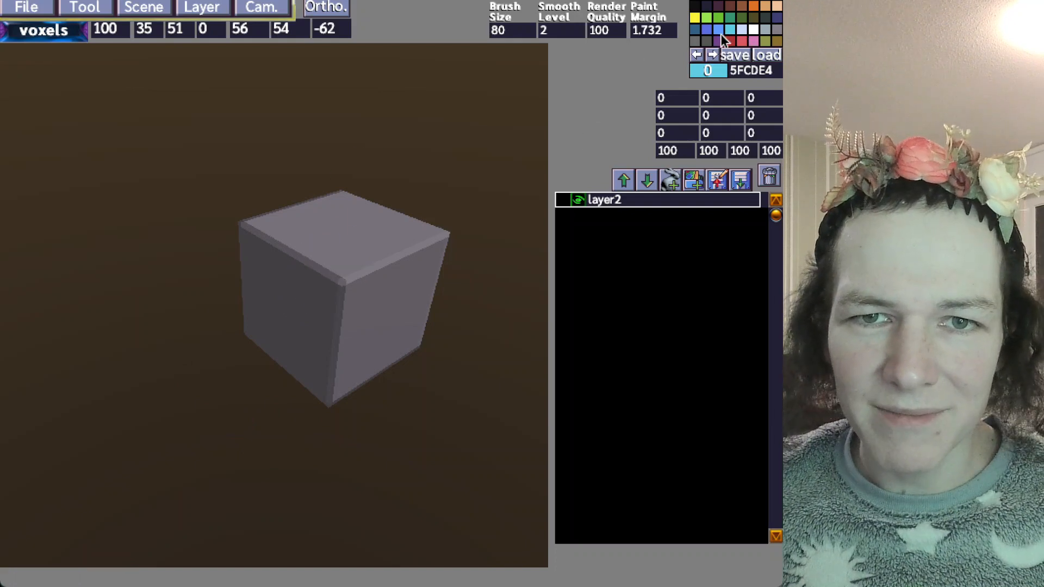
# Paint the cube's top and visible sides with the size-80 brush in blue 639BFF, red D95763 and green 37946E
pyautogui.click(719, 32)
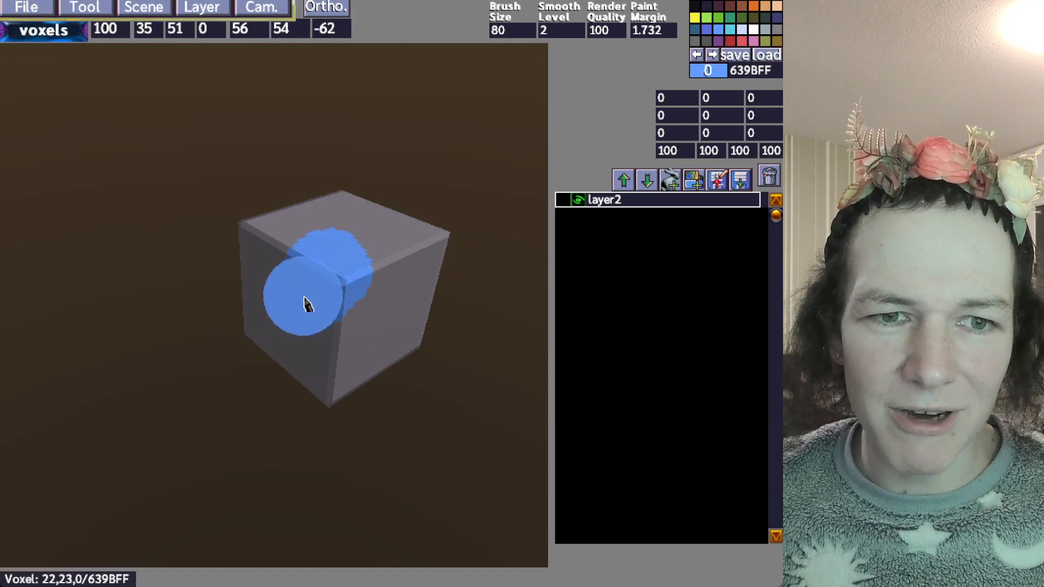
pyautogui.moveTo(302, 275); pyautogui.dragTo(270, 237)
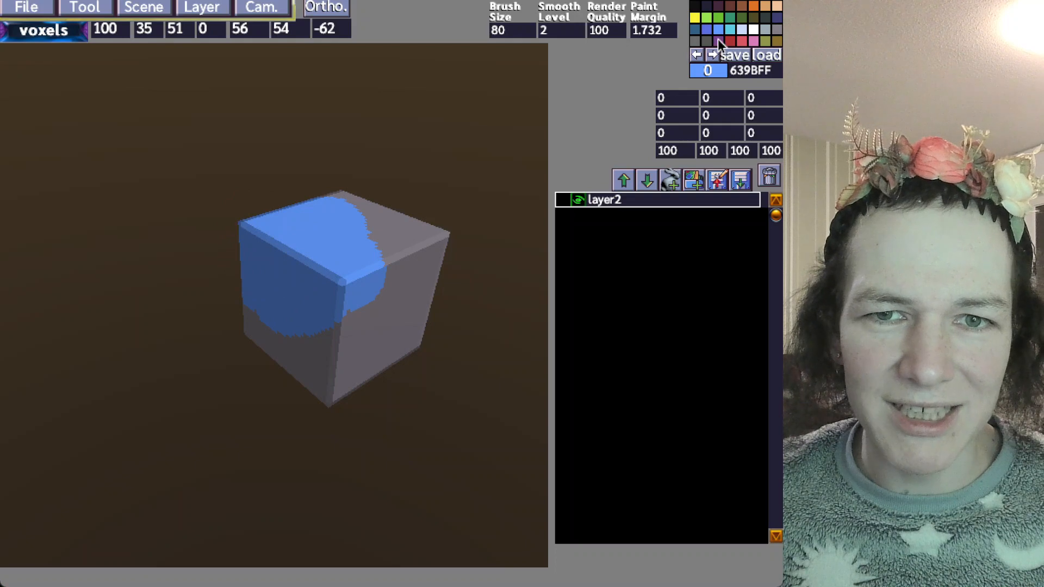
pyautogui.click(742, 41)
pyautogui.moveTo(419, 264)
pyautogui.mouseDown()
pyautogui.moveTo(362, 181)
pyautogui.moveTo(433, 396)
pyautogui.mouseUp()
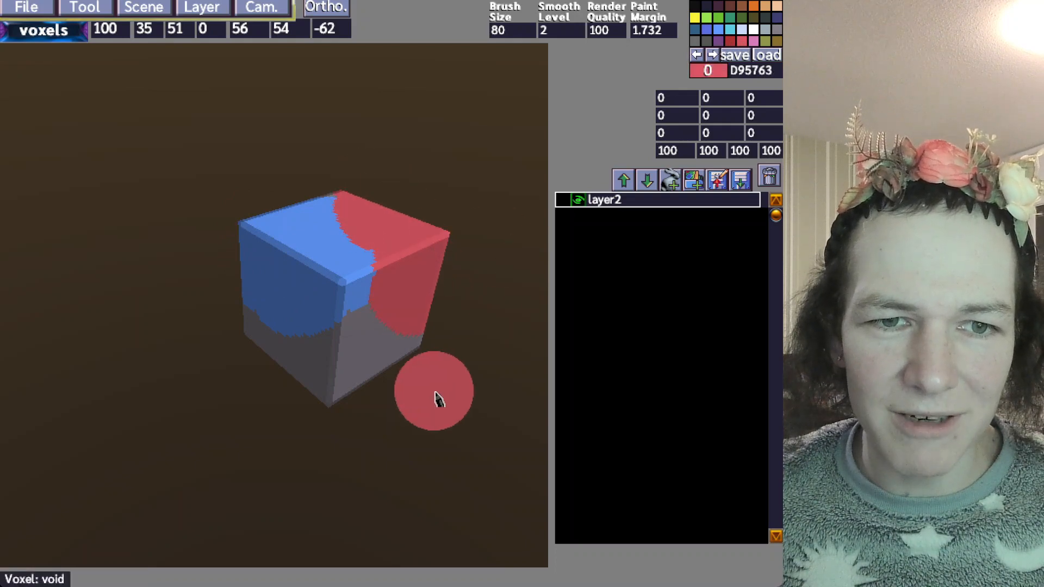
pyautogui.click(734, 17)
pyautogui.moveTo(254, 352)
pyautogui.mouseDown()
pyautogui.moveTo(348, 354)
pyautogui.moveTo(445, 387)
pyautogui.mouseUp()
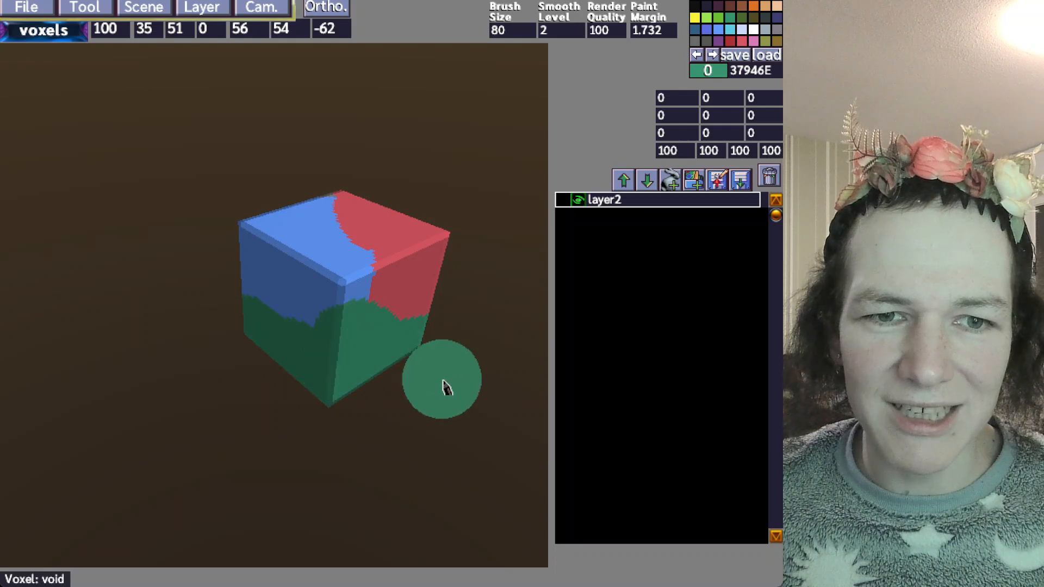
# Carve the cube's upper part into a round neck with the size-80 brush while spinning the layer about its Y axis
pyautogui.moveTo(411, 468)
pyautogui.mouseDown(button='middle')
pyautogui.moveTo(398, 454)
pyautogui.moveTo(418, 461)
pyautogui.mouseUp(button='middle')
pyautogui.scroll(-3, 403, 456)
pyautogui.scroll(4, 400, 454)
pyautogui.scroll(4, 397, 453)
pyautogui.scroll(-5, 419, 461)
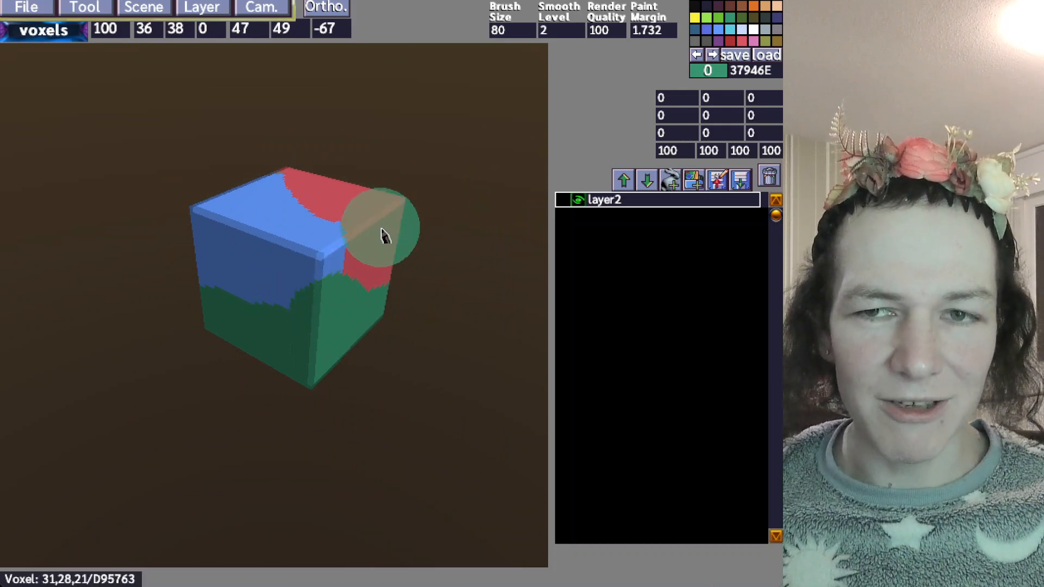
pyautogui.moveTo(385, 233); pyautogui.dragTo(440, 320, button='middle')
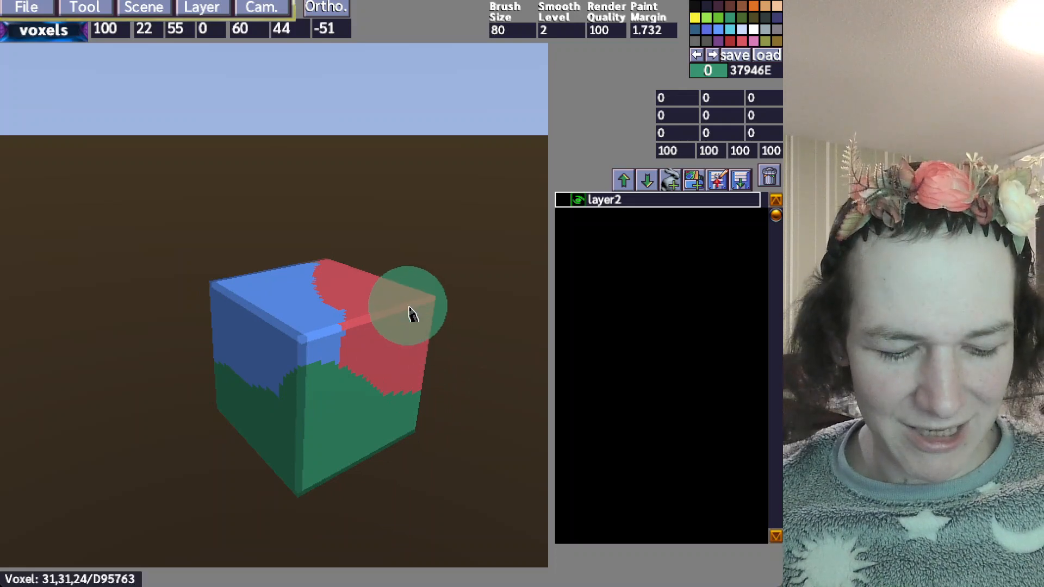
pyautogui.press('Right')
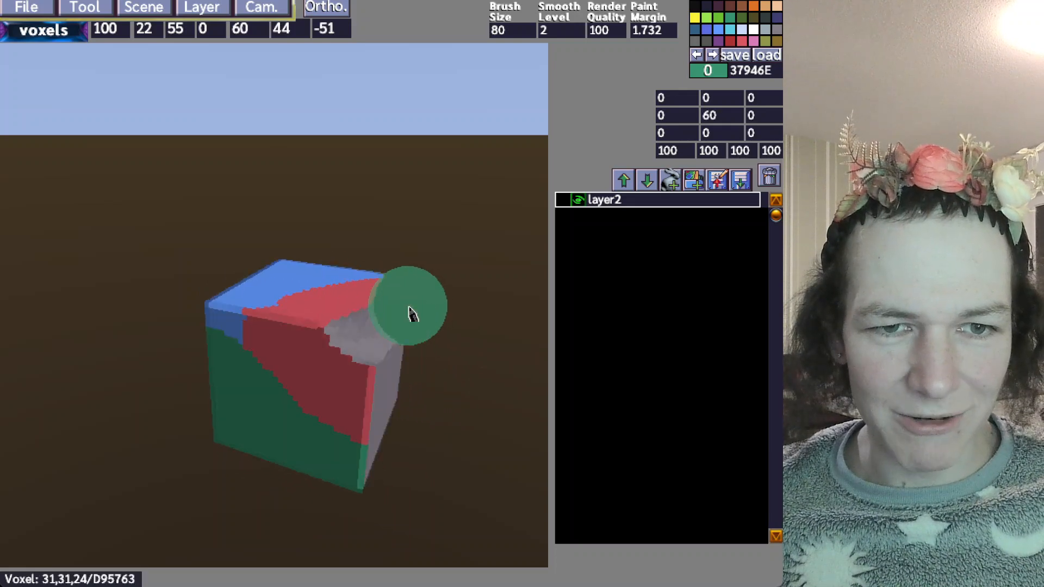
pyautogui.press('Right')
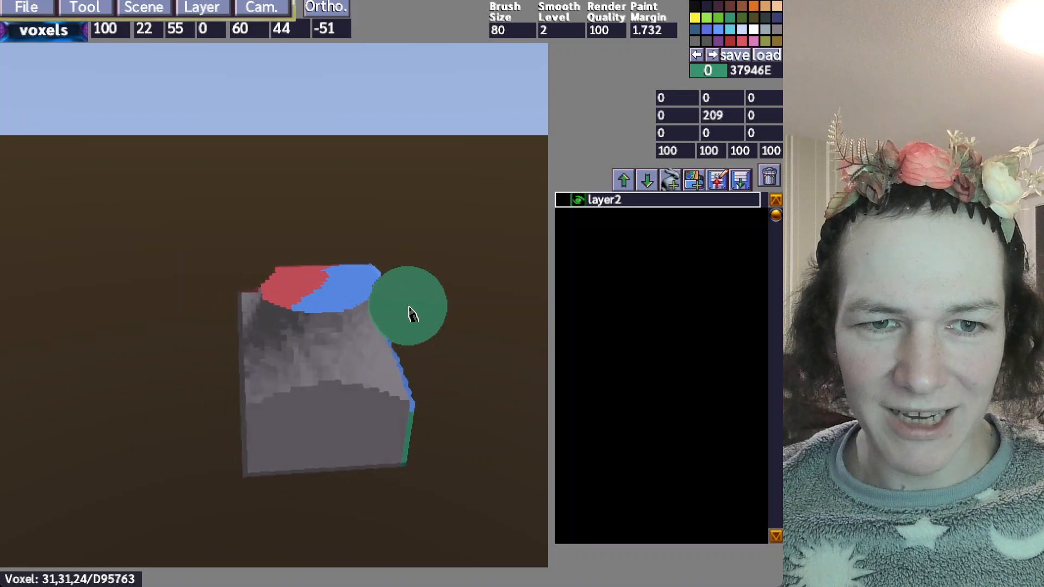
pyautogui.press('Right')
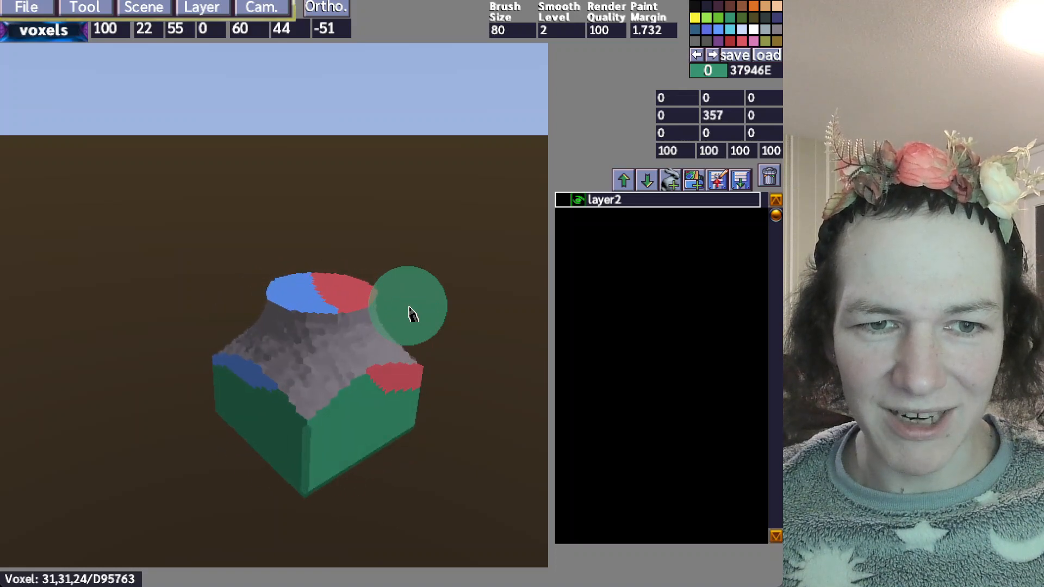
pyautogui.press('Right')
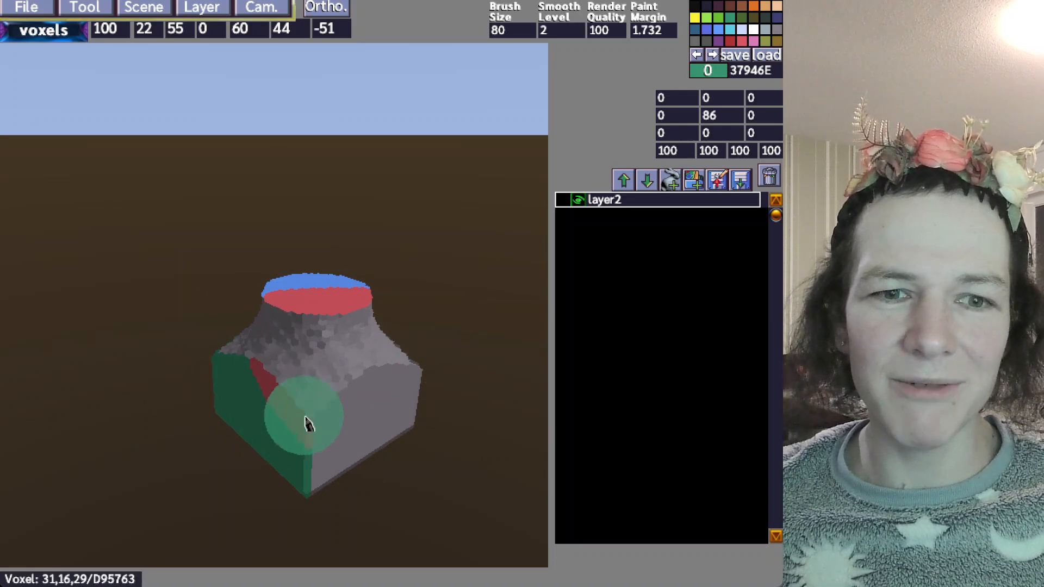
# Inspect the carved neck and the remaining painted areas from all around the model
pyautogui.scroll(-3, 267, 407)
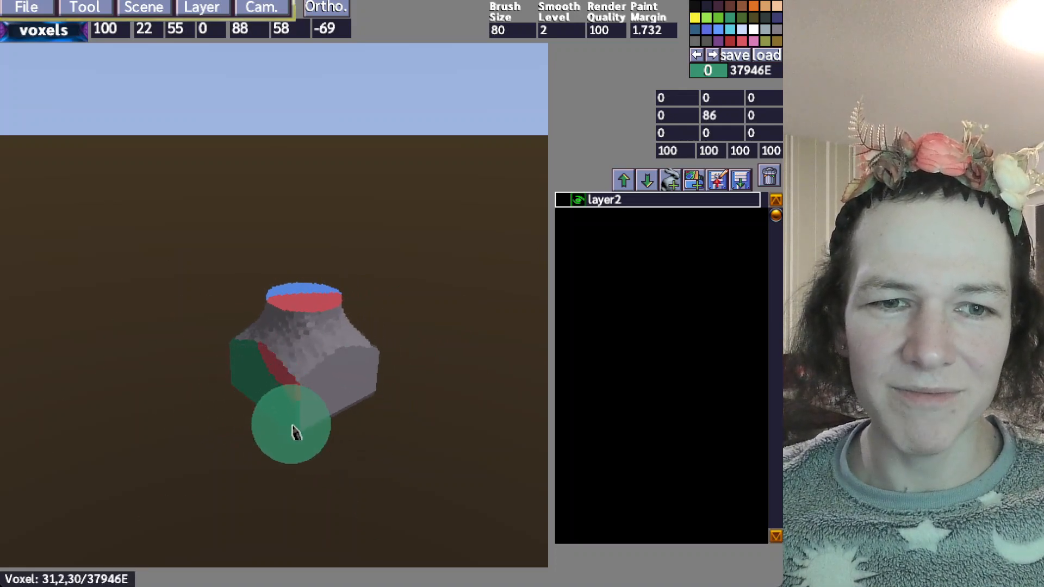
pyautogui.scroll(6, 321, 441)
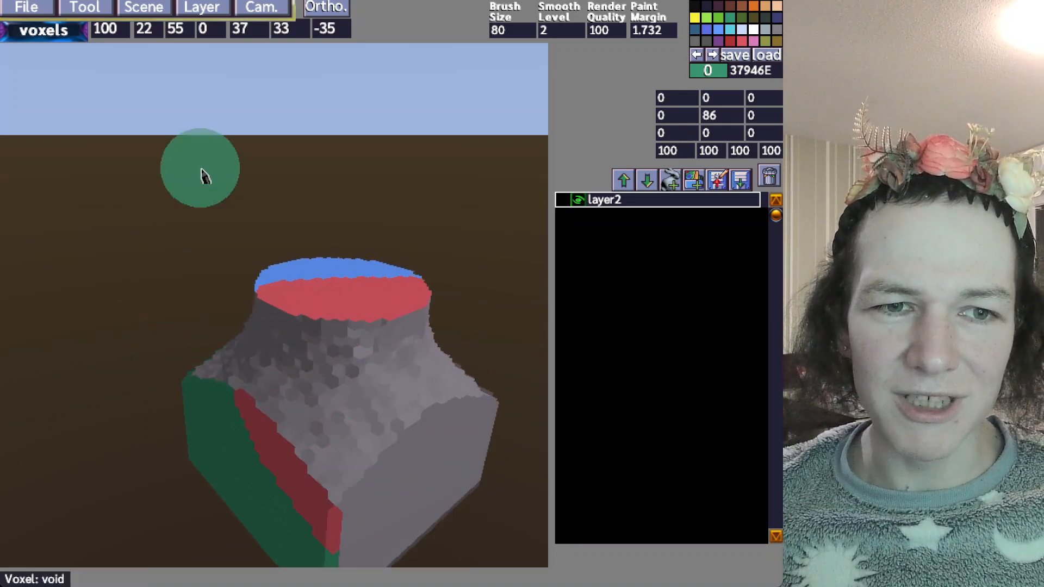
pyautogui.press('s')
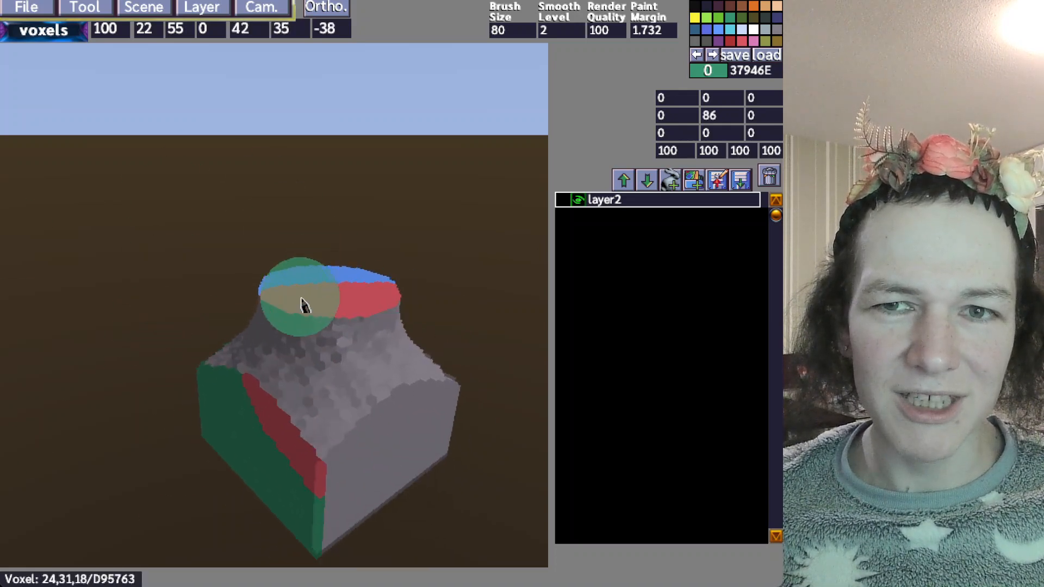
pyautogui.moveTo(268, 351)
pyautogui.mouseDown(button='middle')
pyautogui.moveTo(296, 322)
pyautogui.moveTo(276, 365)
pyautogui.moveTo(265, 359)
pyautogui.mouseUp(button='middle')
pyautogui.press('d')
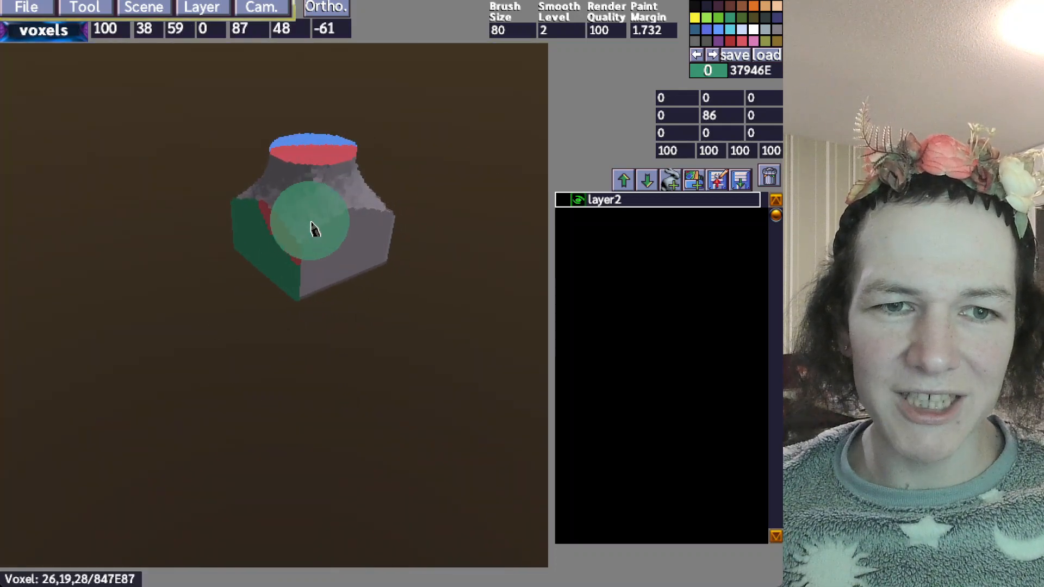
pyautogui.press('w')
pyautogui.press('d')
pyautogui.moveTo(310, 220); pyautogui.dragTo(193, 215, button='middle')
pyautogui.press('d')
pyautogui.press('a')
pyautogui.press('w')
pyautogui.press('s')
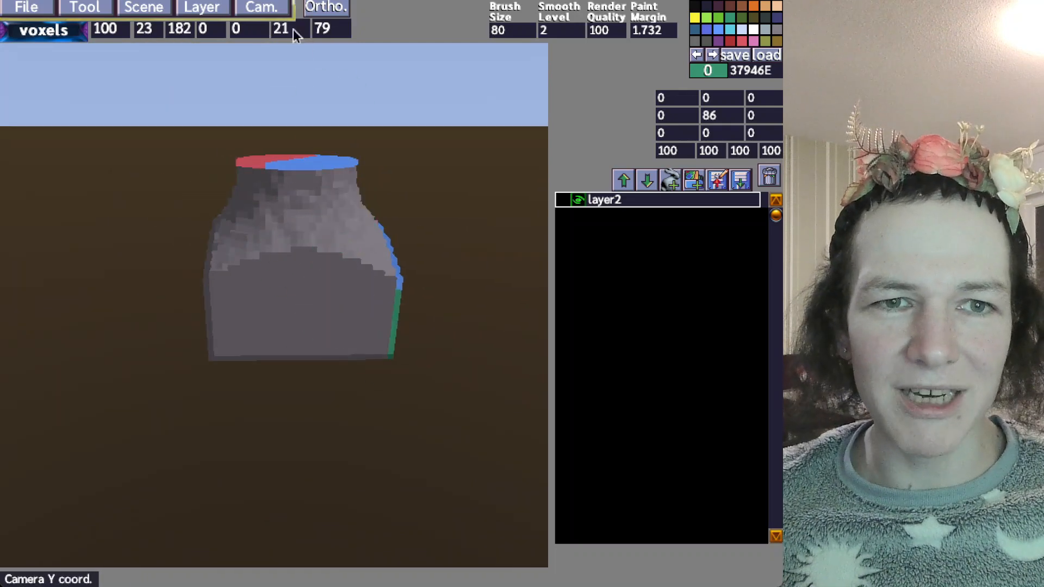
pyautogui.press('w')
pyautogui.moveTo(387, 194); pyautogui.dragTo(391, 218, button='middle')
pyautogui.press('s')
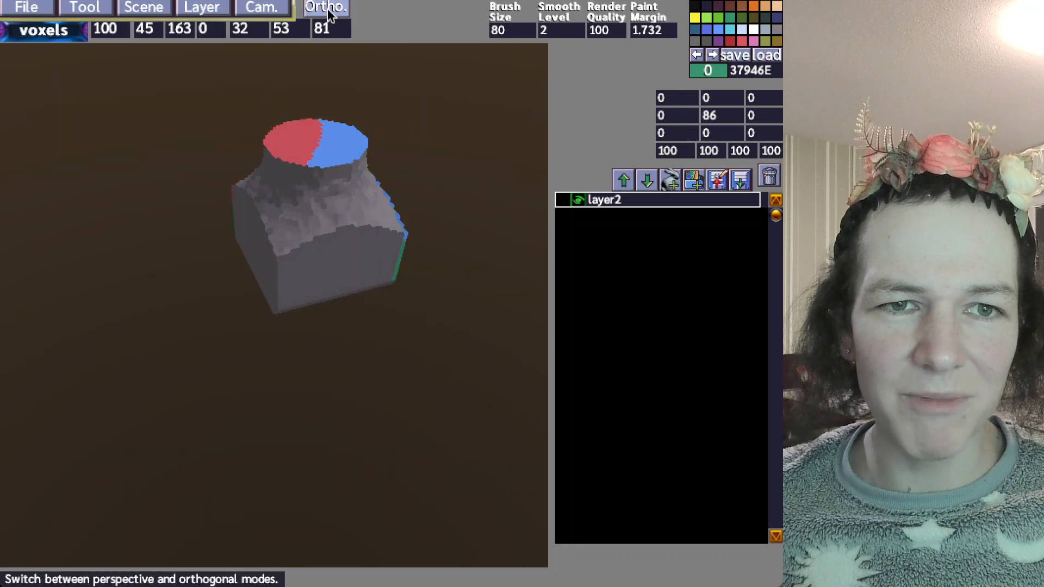
# Turn the layer to 262 about Y while carving its sides in orthogonal view, and bore a hole through the body in perspective view
pyautogui.click(326, 8)
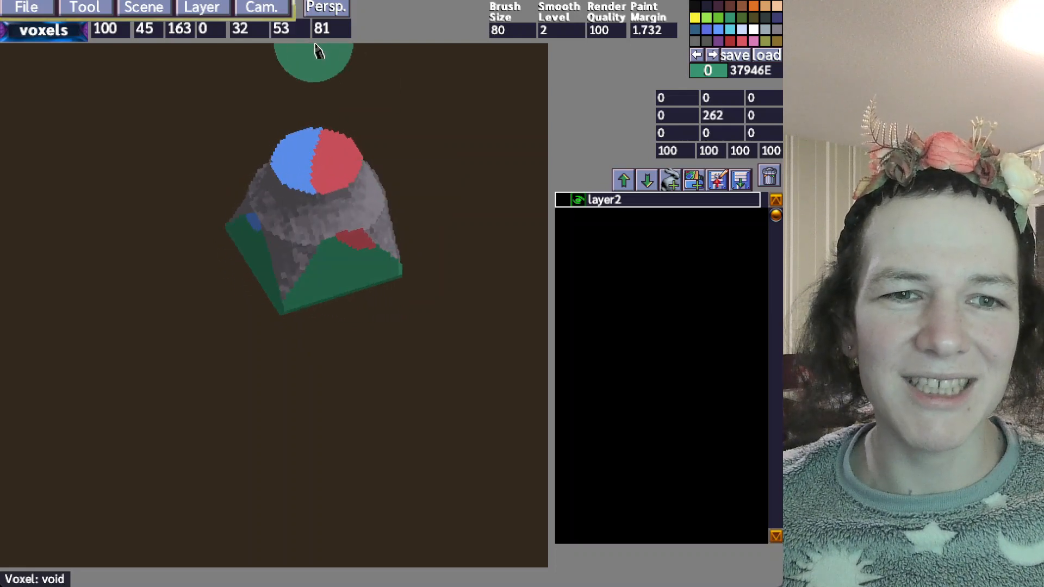
pyautogui.click(324, 16)
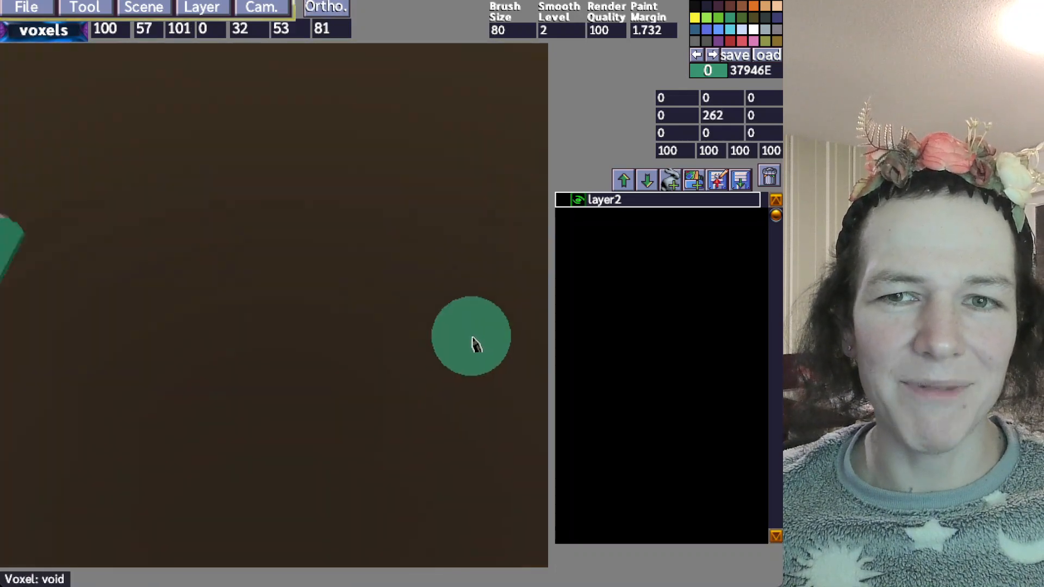
pyautogui.moveTo(473, 338); pyautogui.dragTo(393, 288, button='middle')
pyautogui.press('w')
pyautogui.press('s')
pyautogui.press('a')
pyautogui.press('w')
pyautogui.press('w')
pyautogui.press('s')
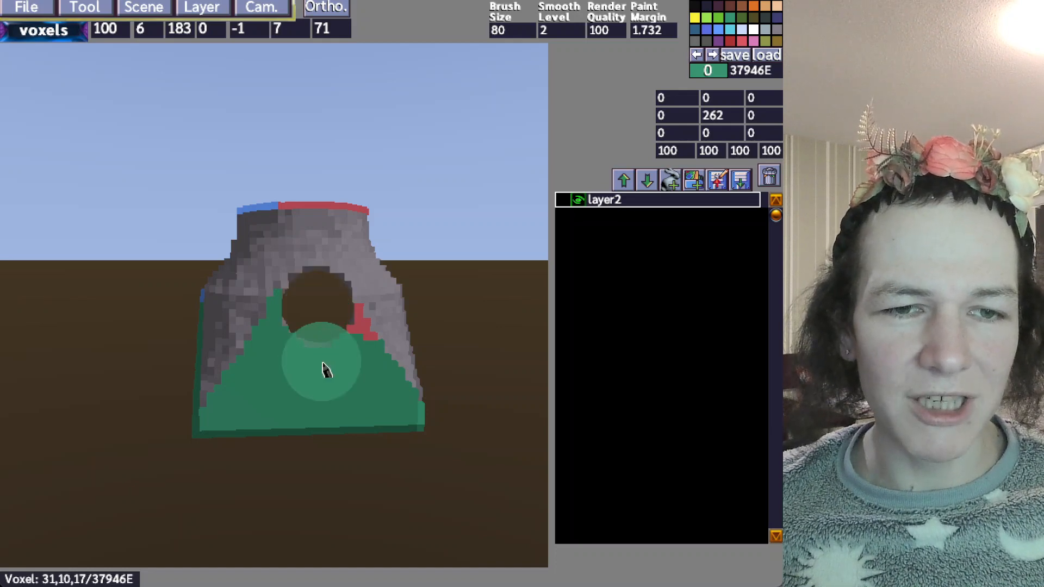
# Examine the bored hole from both ends of the model and compare the perspective and orthogonal views
pyautogui.press('w')
pyautogui.moveTo(393, 365); pyautogui.dragTo(576, 366, button='middle')
pyautogui.press('w')
pyautogui.press('s')
pyautogui.press('w')
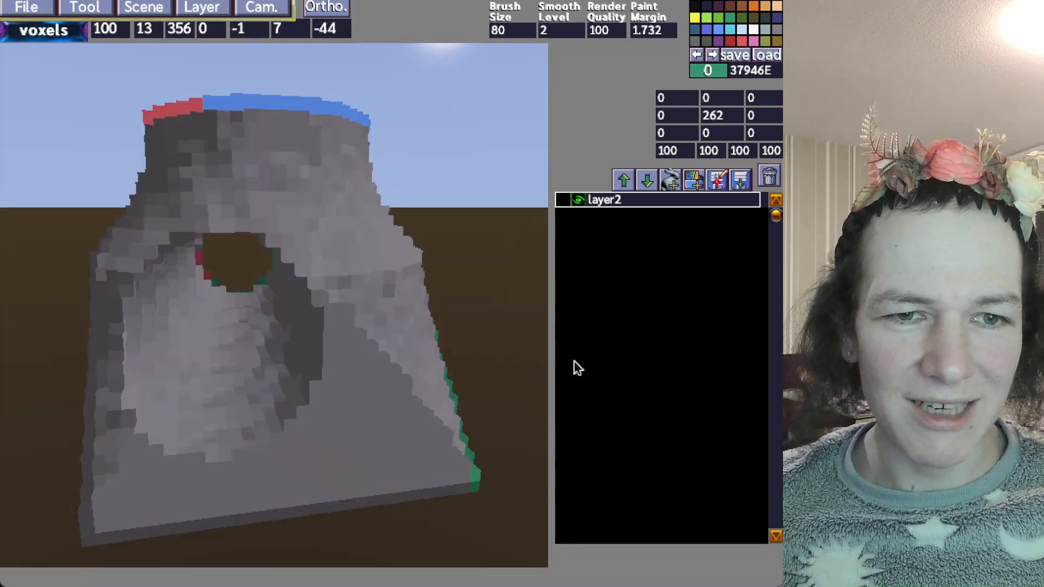
pyautogui.press('s')
pyautogui.press('w')
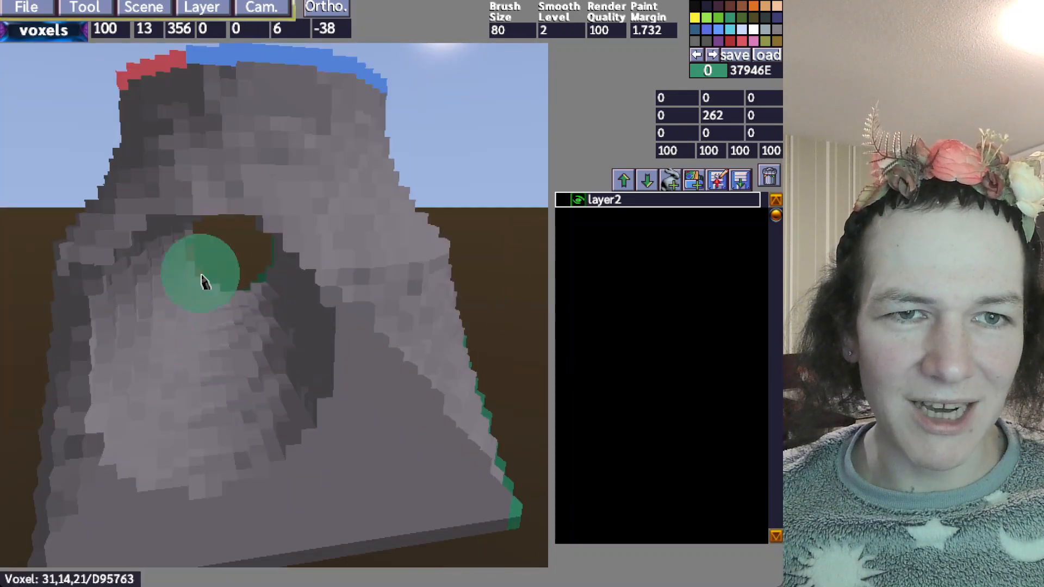
pyautogui.press('s')
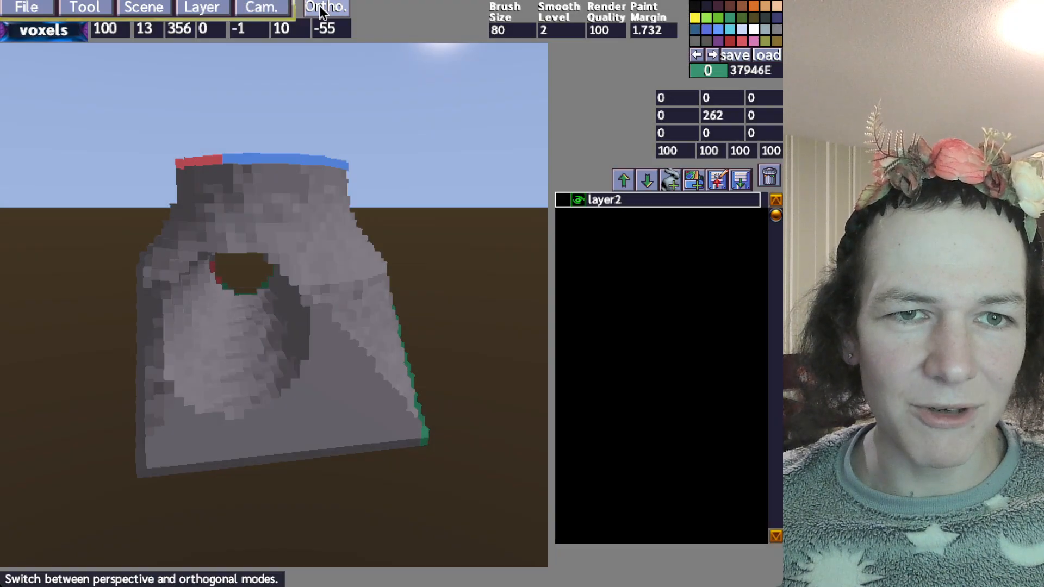
pyautogui.click(326, 7)
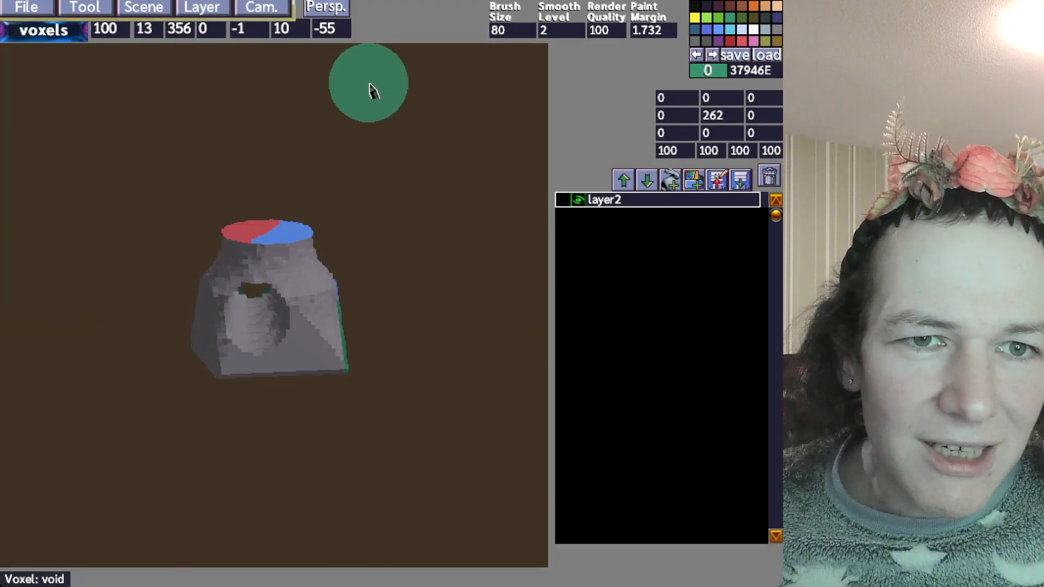
pyautogui.click(326, 8)
# Smooth the normals of the carved layer and check the shading around the hole
pyautogui.moveTo(208, 9)
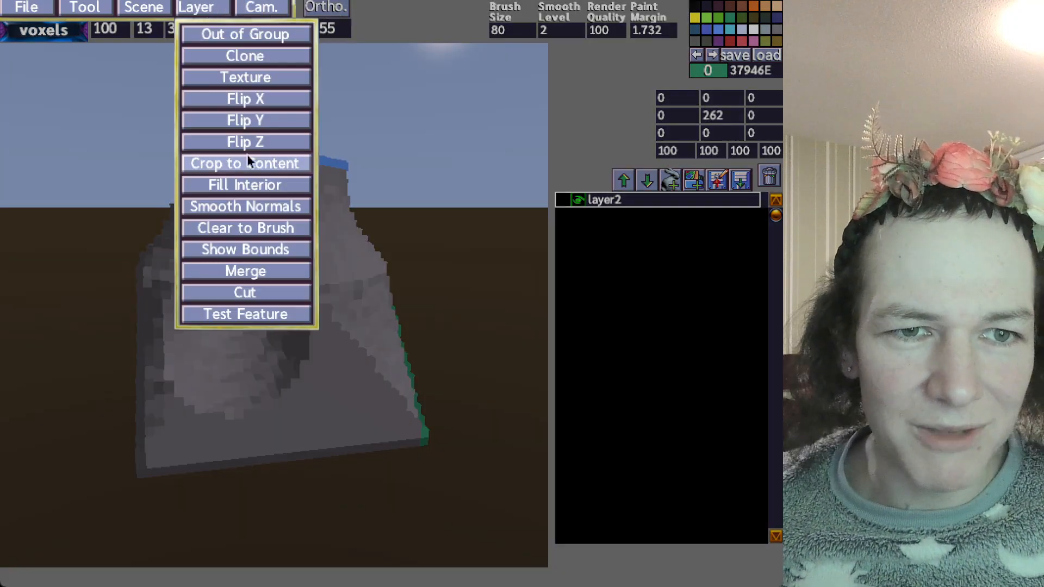
pyautogui.click(237, 207)
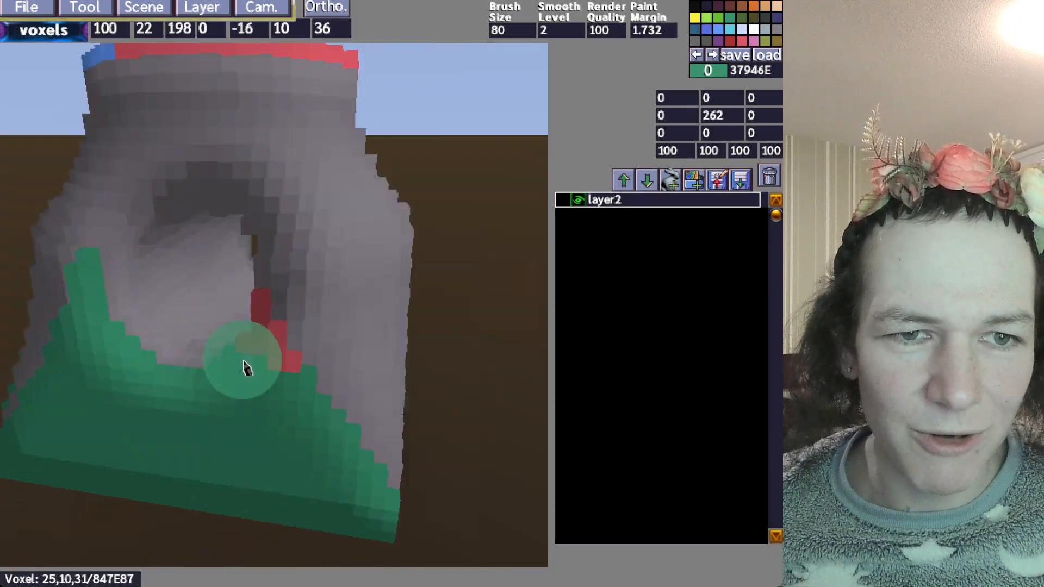
pyautogui.press('d')
pyautogui.moveTo(243, 362); pyautogui.dragTo(277, 369, button='middle')
pyautogui.press('s')
pyautogui.press('w')
pyautogui.press('s')
# Review the available save and export options and view the smoothed model again
pyautogui.moveTo(32, 9)
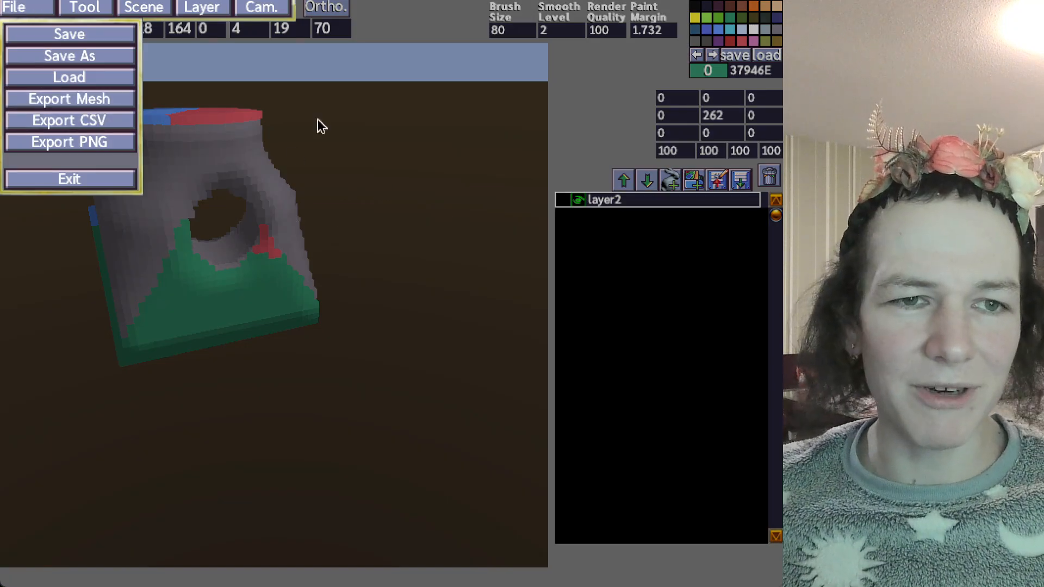
pyautogui.click(318, 126)
pyautogui.click(27, 7)
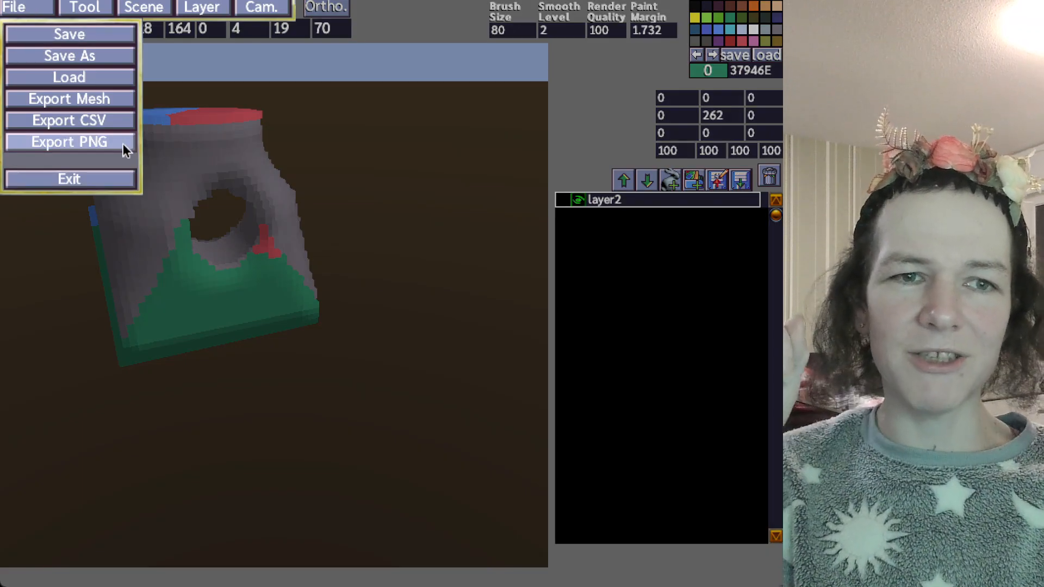
pyautogui.click(254, 144)
pyautogui.scroll(5, 256, 146)
pyautogui.press('s')
pyautogui.press('a')
pyautogui.moveTo(427, 147); pyautogui.dragTo(391, 137, button='middle')
pyautogui.press('d')
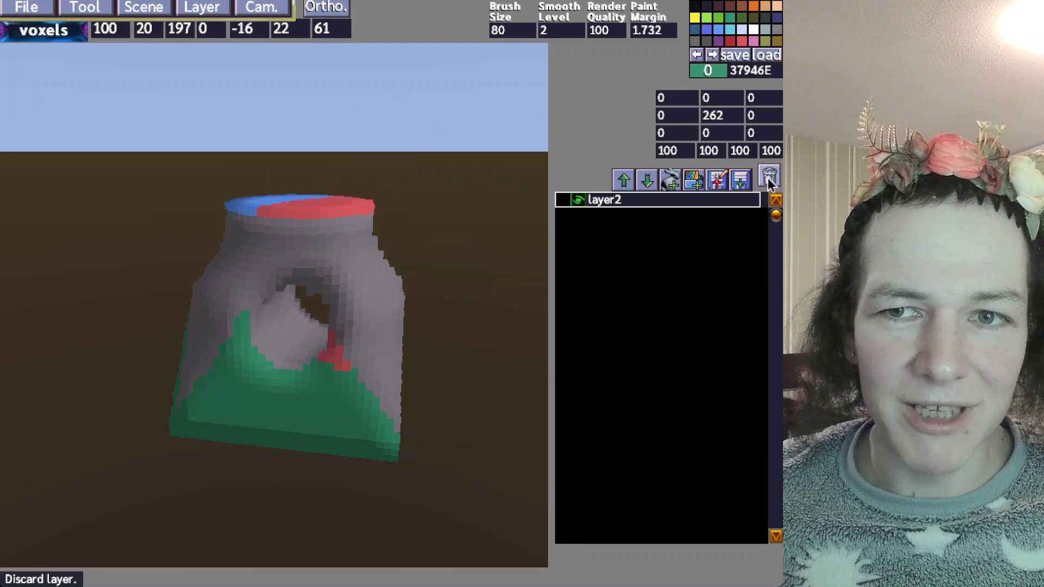
# Discard the carved layer and create a new 64 × 64 × 64 voxel layer from the mesh bunny.ply
pyautogui.click(769, 179)
pyautogui.click(683, 185)
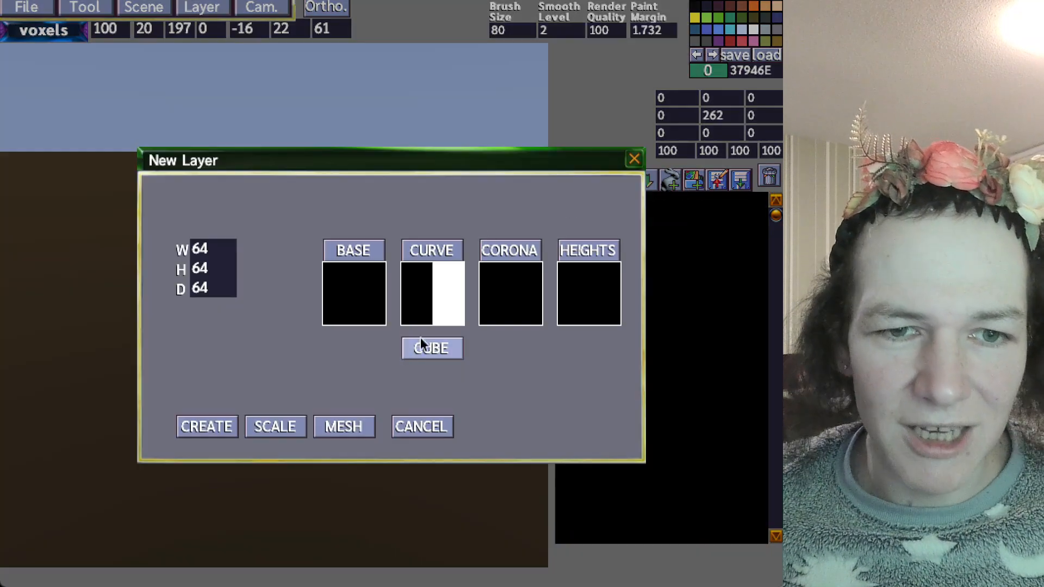
pyautogui.click(339, 434)
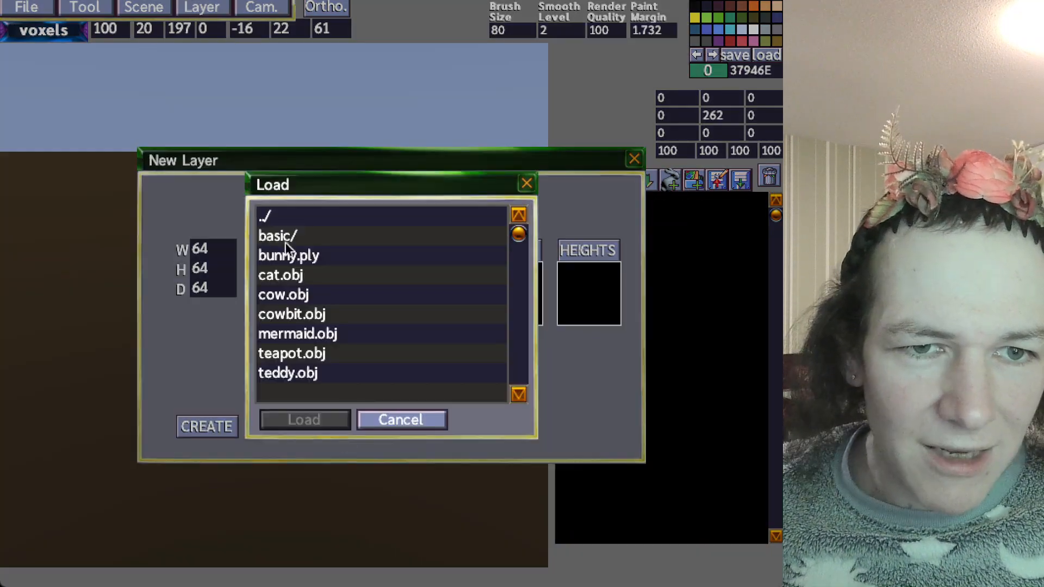
pyautogui.click(292, 256)
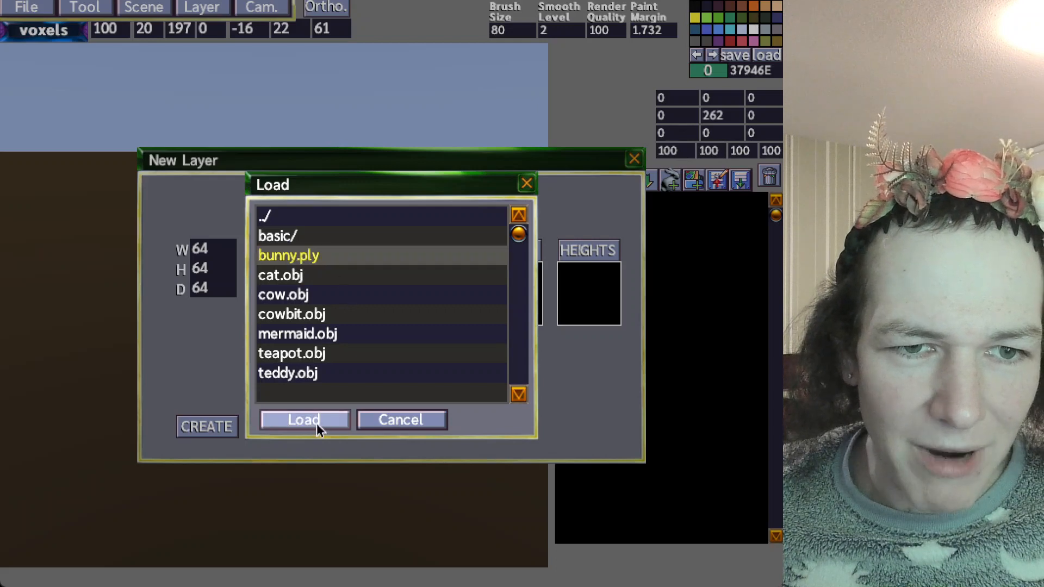
pyautogui.click(303, 423)
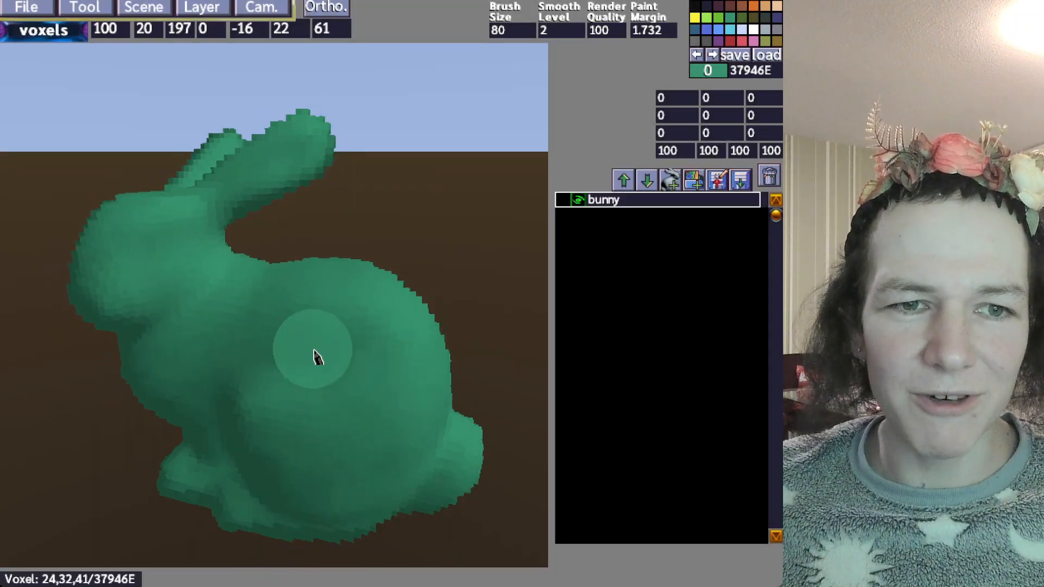
# Paint over the side of the bunny's body in light blue CBDBFC with the size 80 brush
pyautogui.moveTo(318, 356); pyautogui.dragTo(677, 7, button='middle')
pyautogui.scroll(2, 311, 366)
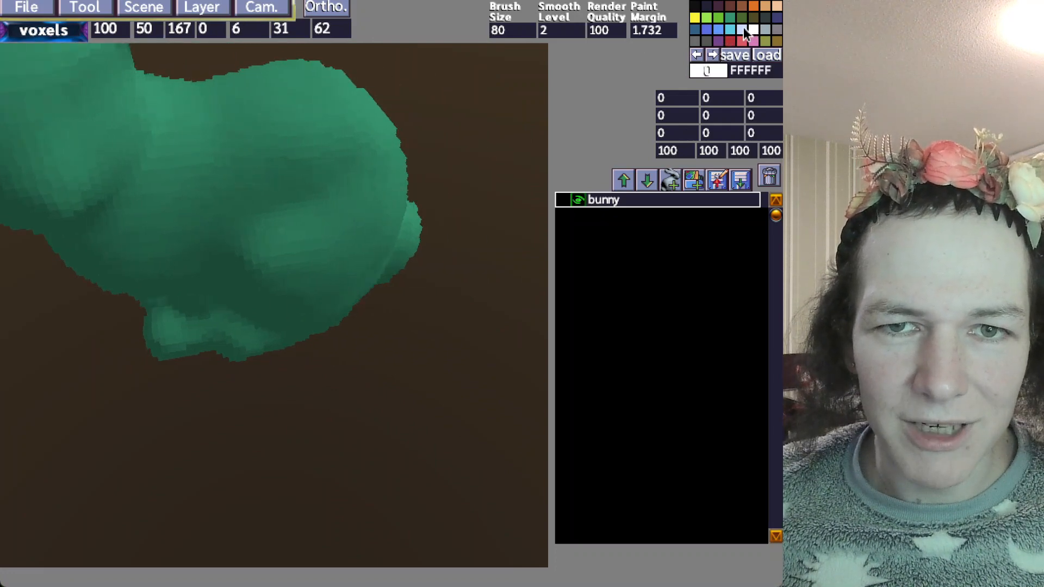
pyautogui.moveTo(243, 211)
pyautogui.mouseDown()
pyautogui.moveTo(282, 169)
pyautogui.moveTo(328, 165)
pyautogui.moveTo(289, 158)
pyautogui.moveTo(291, 323)
pyautogui.moveTo(175, 227)
pyautogui.moveTo(222, 154)
pyautogui.moveTo(185, 374)
pyautogui.moveTo(147, 287)
pyautogui.moveTo(154, 234)
pyautogui.moveTo(374, 80)
pyautogui.moveTo(364, 279)
pyautogui.mouseUp()
# Extend the light blue paint around the bunny's rear, tail and lower body until the remaining green patches there are mostly covered
pyautogui.press('d')
pyautogui.moveTo(363, 272); pyautogui.dragTo(258, 271, button='right')
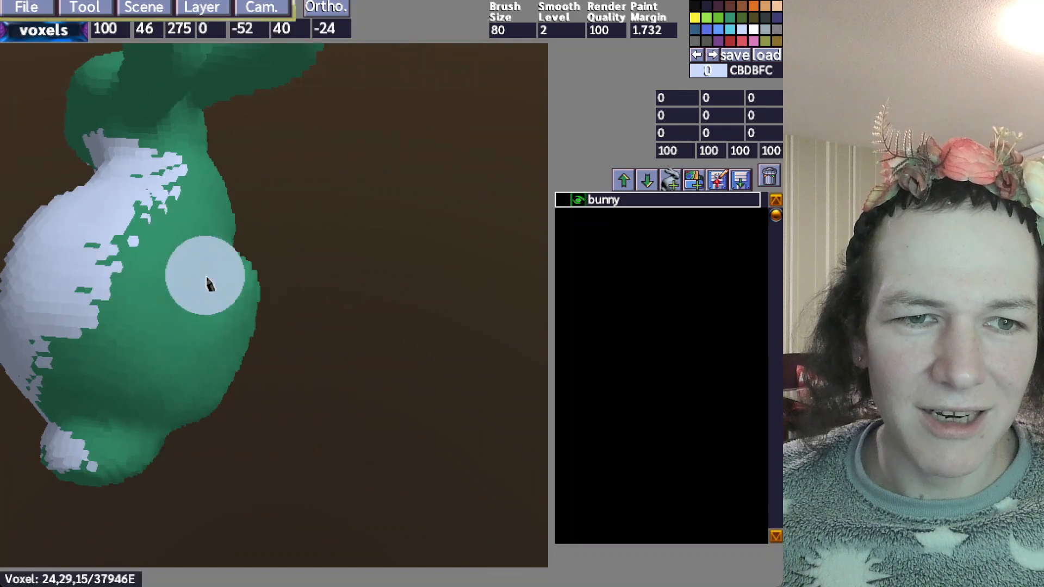
pyautogui.moveTo(122, 266)
pyautogui.mouseDown()
pyautogui.moveTo(226, 315)
pyautogui.moveTo(35, 478)
pyautogui.moveTo(112, 420)
pyautogui.moveTo(243, 351)
pyautogui.moveTo(188, 201)
pyautogui.moveTo(65, 361)
pyautogui.moveTo(154, 212)
pyautogui.moveTo(266, 189)
pyautogui.mouseUp()
pyautogui.press('a')
pyautogui.moveTo(196, 253)
pyautogui.mouseDown(button='right')
pyautogui.moveTo(204, 245)
pyautogui.moveTo(335, 256)
pyautogui.moveTo(335, 314)
pyautogui.moveTo(264, 253)
pyautogui.mouseUp(button='right')
pyautogui.press('s')
pyautogui.press('w')
pyautogui.press('d')
pyautogui.press('s')
pyautogui.moveTo(258, 324)
pyautogui.mouseDown()
pyautogui.moveTo(240, 377)
pyautogui.moveTo(305, 385)
pyautogui.mouseUp()
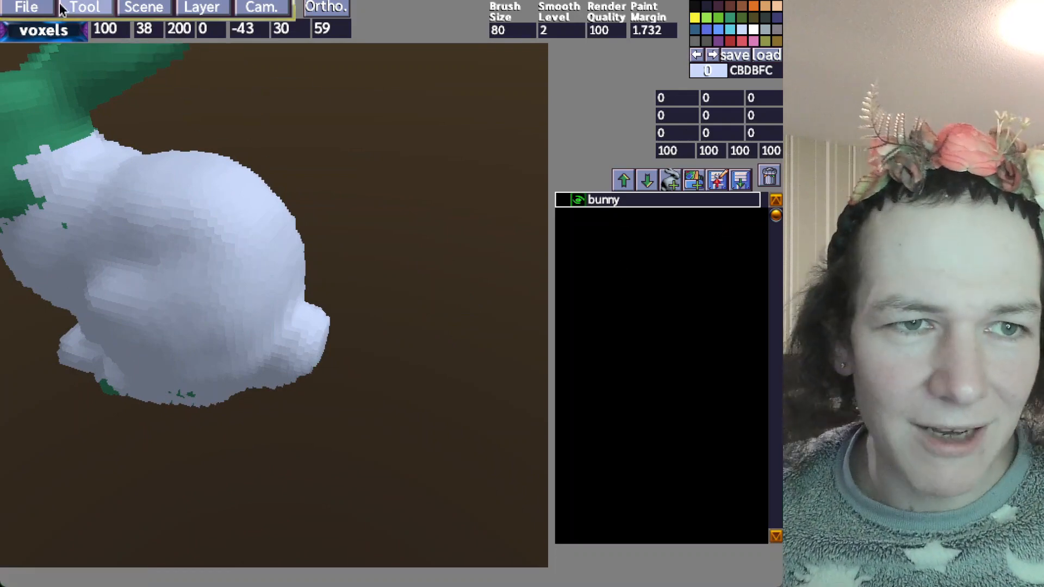
# Export the painted bunny as PNG slices under the file name export.png
pyautogui.click(40, 11)
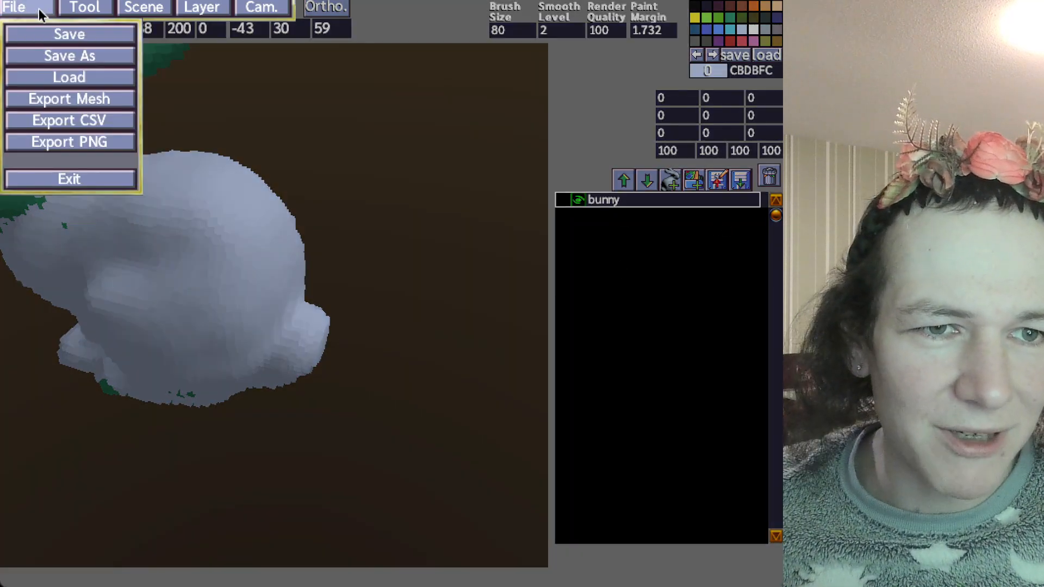
pyautogui.click(94, 145)
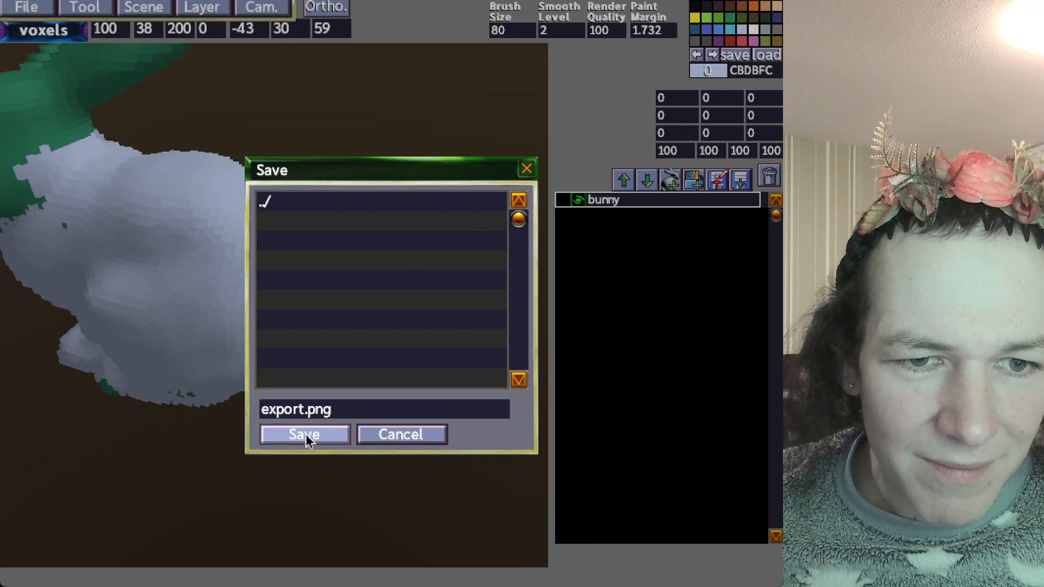
pyautogui.click(305, 435)
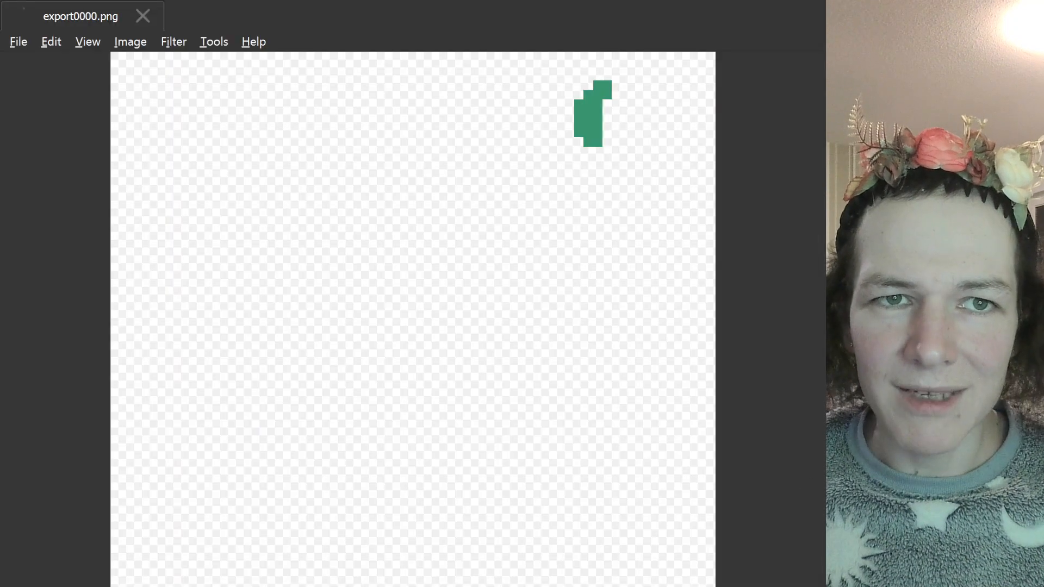
# Switch to the image viewer and examine the bunny's cross-sections by going back and forth through the exported PNG slices, ending on export0028.png
pyautogui.press('Right')
pyautogui.press('Right')
pyautogui.press('Right')
pyautogui.press('Right')
pyautogui.press('Right')
pyautogui.press('Right')
pyautogui.press('Right')
pyautogui.press('Right')
pyautogui.press('Right')
pyautogui.press('Right')
pyautogui.press('Right')
pyautogui.press('Right')
pyautogui.press('Right')
pyautogui.press('Right')
pyautogui.press('Right')
pyautogui.press('Right')
pyautogui.press('Right')
pyautogui.press('Right')
pyautogui.press('Right')
pyautogui.press('Right')
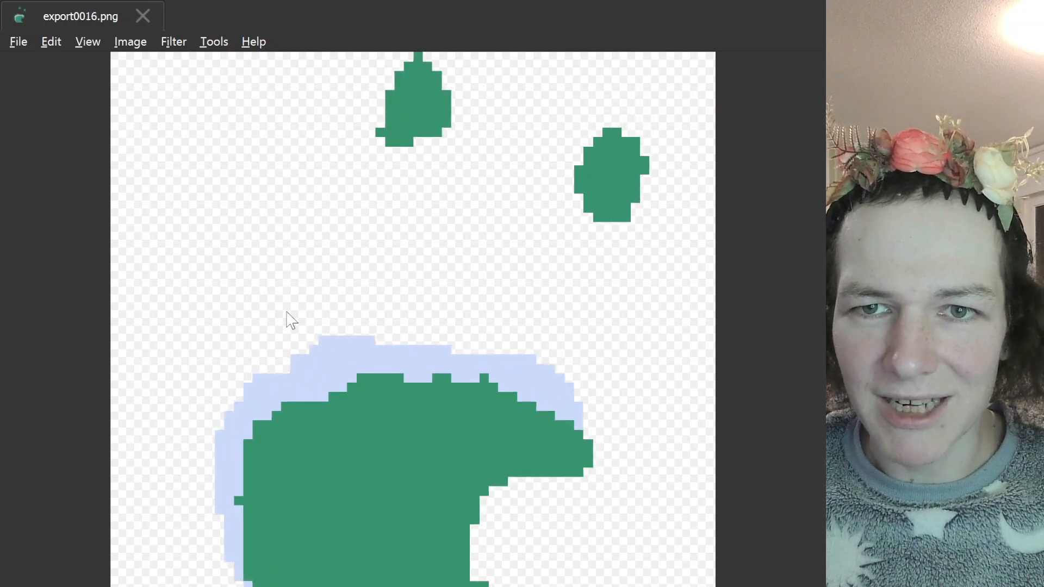
pyautogui.press('Right')
pyautogui.press('Left')
pyautogui.press('Left')
pyautogui.press('Left')
pyautogui.press('Left')
pyautogui.press('Left')
pyautogui.press('Left')
pyautogui.press('Left')
pyautogui.press('Left')
pyautogui.press('Left')
pyautogui.press('Left')
pyautogui.press('Left')
pyautogui.press('Left')
pyautogui.press('Left')
pyautogui.press('Left')
pyautogui.press('Left')
pyautogui.press('Left')
pyautogui.press('Left')
pyautogui.press('Left')
pyautogui.press('Left')
pyautogui.press('Left')
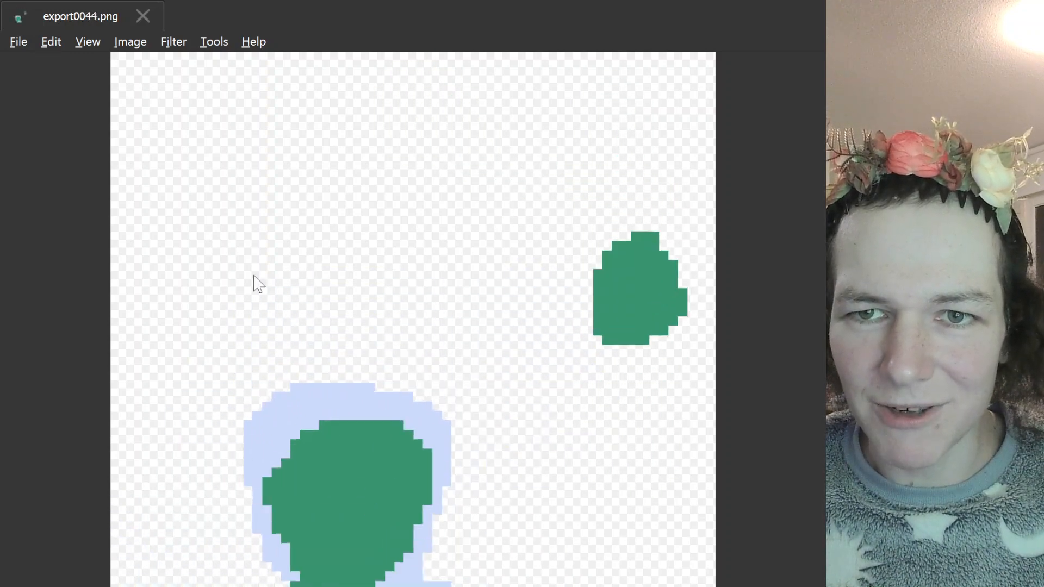
pyautogui.press('Left')
pyautogui.press('Left')
pyautogui.press('Left')
pyautogui.press('Left')
pyautogui.press('Left')
pyautogui.press('Left')
pyautogui.press('Left')
pyautogui.press('Left')
pyautogui.press('Left')
pyautogui.press('Left')
pyautogui.press('Left')
pyautogui.press('Left')
pyautogui.press('Left')
pyautogui.press('Left')
pyautogui.press('Right')
pyautogui.press('Right')
pyautogui.press('Right')
pyautogui.press('Right')
pyautogui.press('Right')
pyautogui.press('Right')
pyautogui.press('Right')
pyautogui.press('Right')
pyautogui.press('Right')
pyautogui.press('Right')
pyautogui.press('Right')
pyautogui.press('Right')
pyautogui.press('Right')
pyautogui.press('Right')
pyautogui.press('Right')
pyautogui.press('Right')
pyautogui.press('Right')
pyautogui.press('Right')
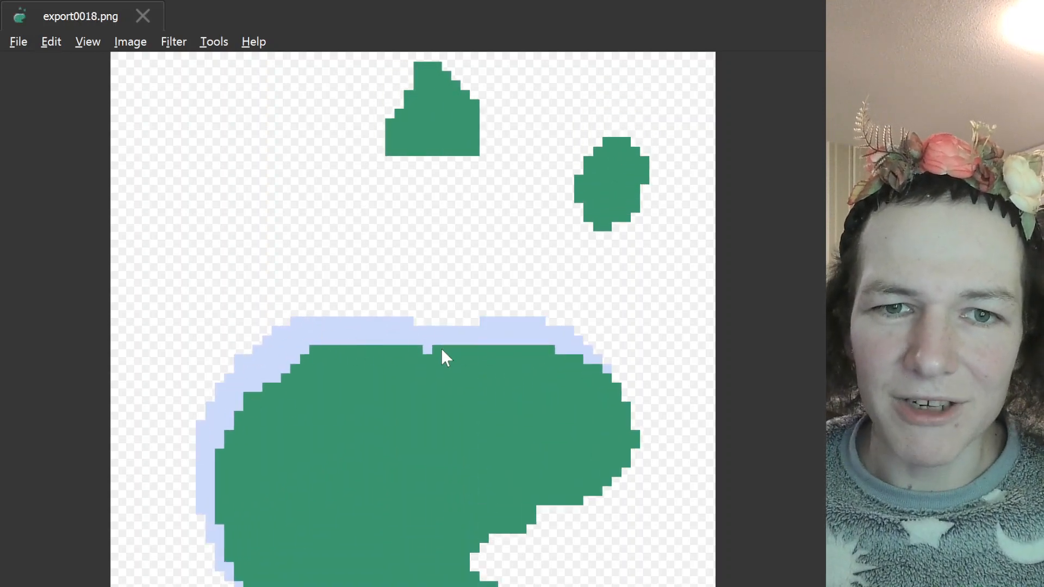
pyautogui.press('Right')
pyautogui.press('Right')
pyautogui.press('Right')
pyautogui.press('Right')
pyautogui.press('Right')
pyautogui.press('Right')
pyautogui.press('Right')
pyautogui.press('Right')
pyautogui.press('Right')
pyautogui.press('Right')
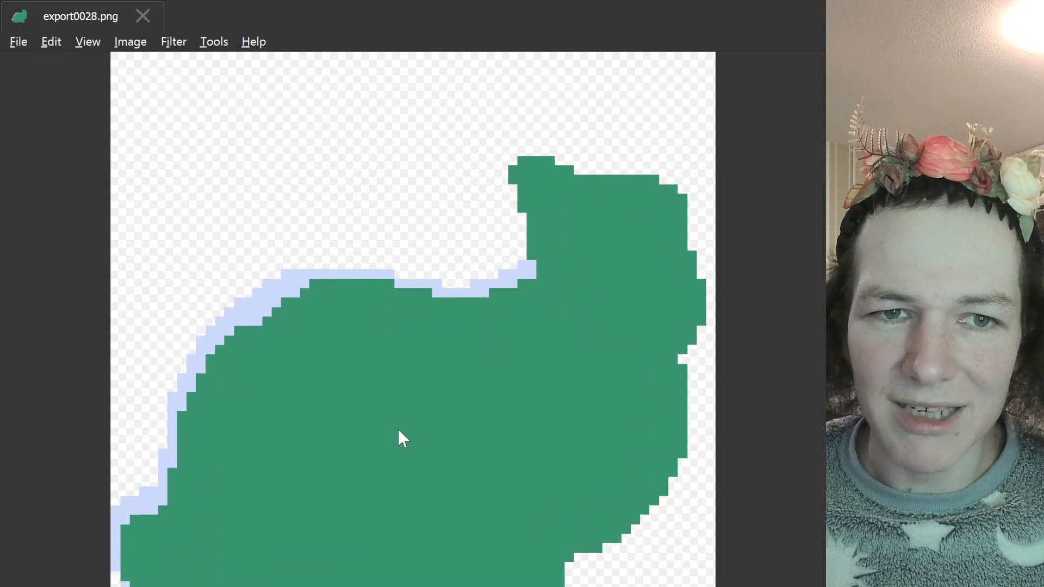
pyautogui.press('Right')
pyautogui.press('Right')
pyautogui.press('Right')
pyautogui.press('Right')
pyautogui.press('Right')
pyautogui.press('Right')
pyautogui.press('Right')
pyautogui.press('Right')
pyautogui.press('Right')
pyautogui.press('Right')
pyautogui.press('Right')
pyautogui.press('Right')
pyautogui.press('Right')
pyautogui.press('Right')
pyautogui.press('Right')
pyautogui.press('Right')
pyautogui.press('Right')
pyautogui.press('Right')
pyautogui.press('Right')
pyautogui.press('Right')
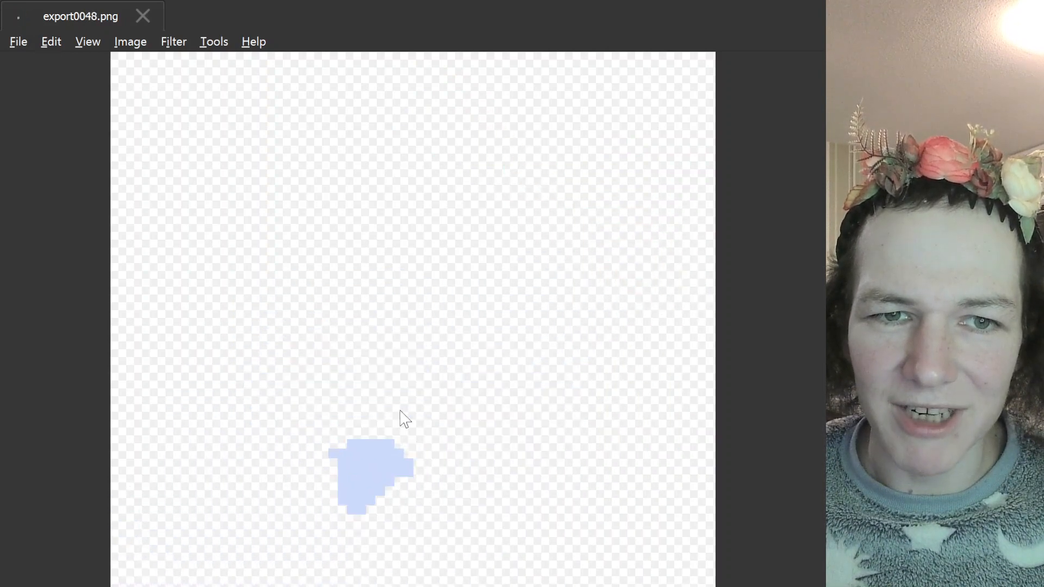
pyautogui.press('Left')
pyautogui.press('Left')
pyautogui.press('Left')
pyautogui.press('Left')
pyautogui.press('Left')
pyautogui.press('Left')
pyautogui.press('Left')
pyautogui.press('Left')
pyautogui.press('Left')
pyautogui.press('Left')
pyautogui.press('Left')
pyautogui.press('Left')
pyautogui.press('Left')
pyautogui.press('Left')
pyautogui.press('Left')
pyautogui.press('Left')
pyautogui.press('Left')
pyautogui.press('Left')
pyautogui.press('Left')
pyautogui.press('Left')
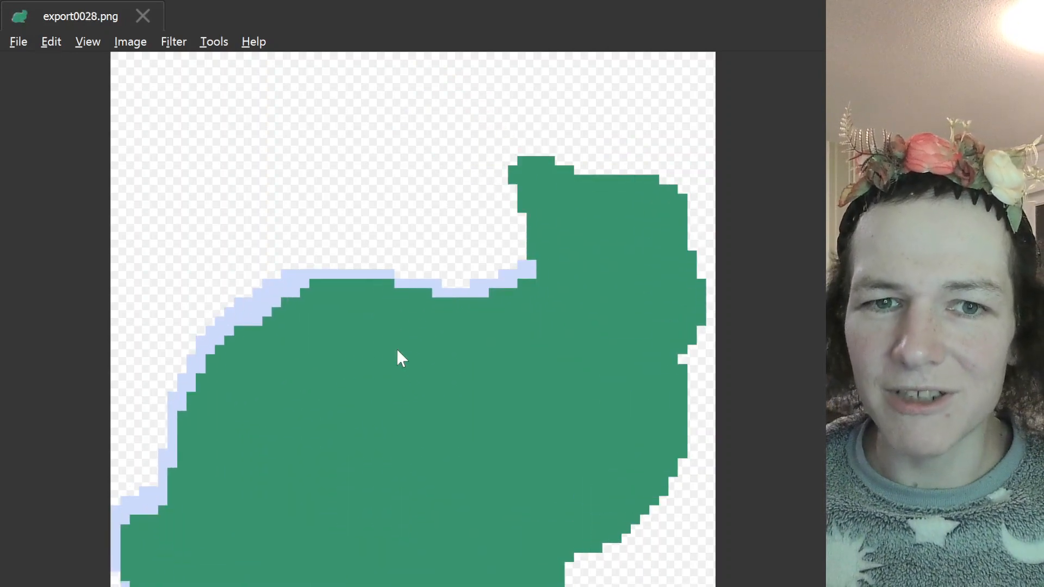
# Go back through the exported slices past export0008.png to examine the cross-sections at the start of the bunny
pyautogui.press('Left')
pyautogui.press('Left')
pyautogui.press('Left')
pyautogui.press('Left')
pyautogui.press('Left')
pyautogui.press('Left')
pyautogui.press('Left')
pyautogui.press('Left')
pyautogui.press('Left')
pyautogui.press('Left')
pyautogui.press('Left')
pyautogui.press('Left')
pyautogui.press('Left')
pyautogui.press('Left')
pyautogui.press('Left')
pyautogui.press('Left')
pyautogui.press('Left')
pyautogui.press('Left')
pyautogui.press('Left')
pyautogui.press('Left')
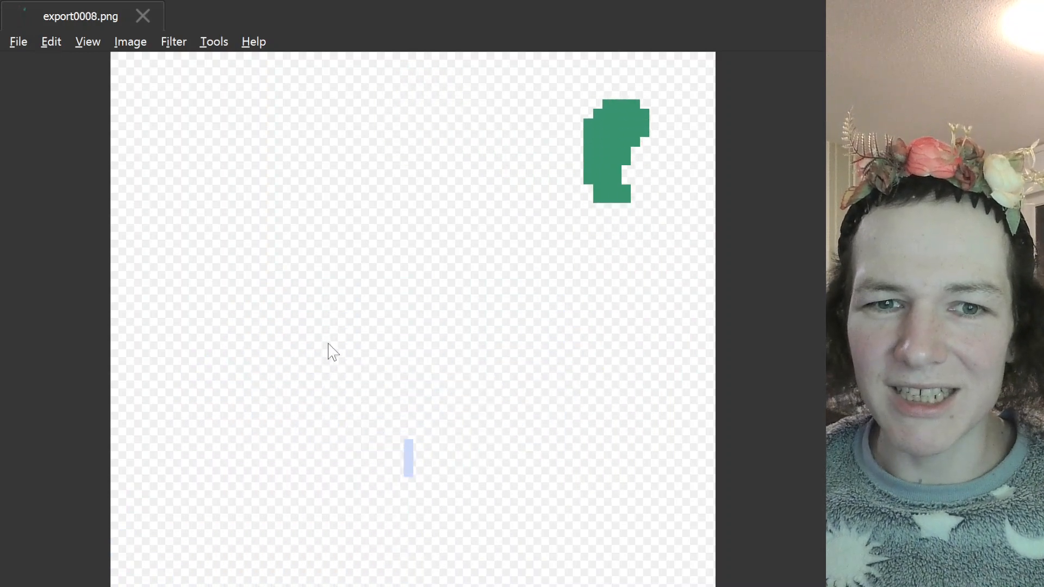
pyautogui.press('Left')
pyautogui.press('Left')
pyautogui.press('Left')
# Go forward through the exported slices to export0047.png to examine the paint depth and filled interior of the bunny
pyautogui.press('Right')
pyautogui.press('Right')
pyautogui.press('Right')
pyautogui.press('Right')
pyautogui.press('Right')
pyautogui.press('Right')
pyautogui.press('Right')
pyautogui.press('Right')
pyautogui.press('Right')
pyautogui.press('Right')
pyautogui.press('Right')
pyautogui.press('Right')
pyautogui.press('Right')
pyautogui.press('Right')
pyautogui.press('Right')
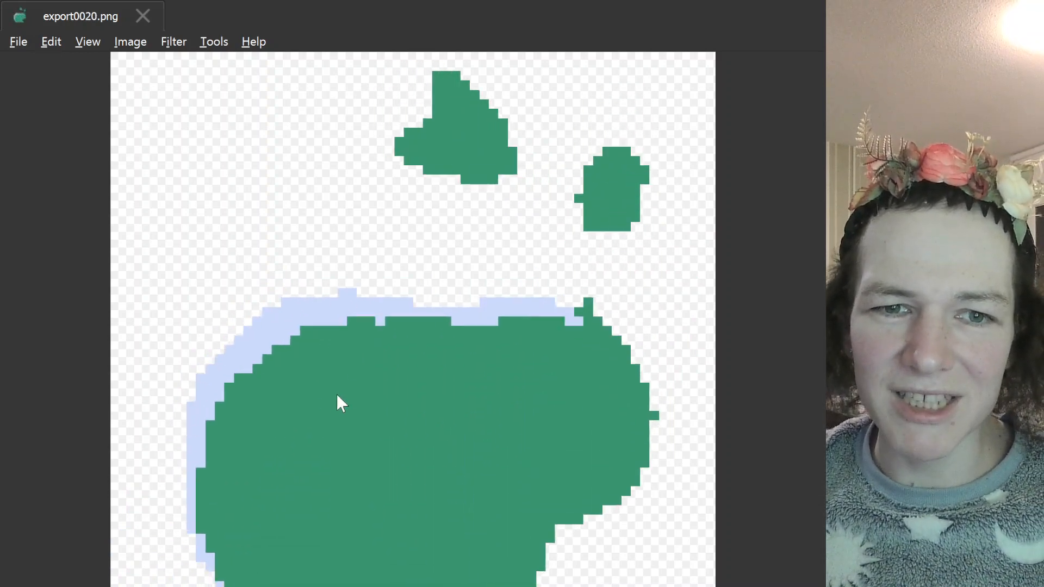
pyautogui.press('Right')
pyautogui.press('Right')
pyautogui.press('Right')
pyautogui.press('Right')
pyautogui.press('Right')
pyautogui.press('Right')
pyautogui.press('Right')
pyautogui.press('Right')
pyautogui.press('Right')
pyautogui.press('Right')
pyautogui.press('Right')
pyautogui.press('Right')
pyautogui.press('Right')
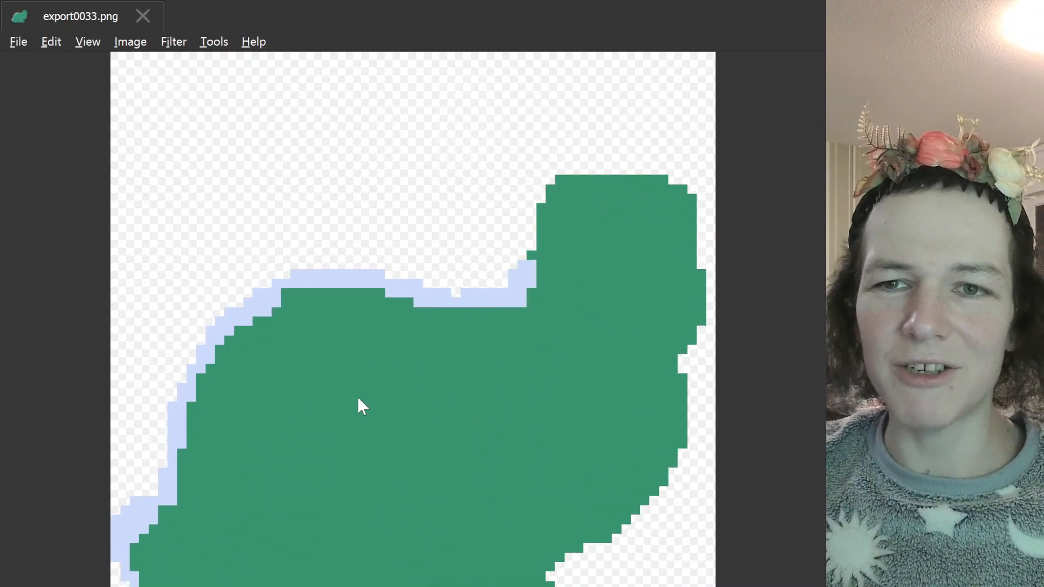
pyautogui.press('Right')
pyautogui.press('Right')
pyautogui.press('Right')
pyautogui.press('Right')
pyautogui.press('Right')
pyautogui.press('Right')
pyautogui.press('Right')
pyautogui.press('Right')
pyautogui.press('Right')
pyautogui.press('Right')
pyautogui.press('Right')
pyautogui.press('Right')
pyautogui.press('Right')
pyautogui.press('Right')
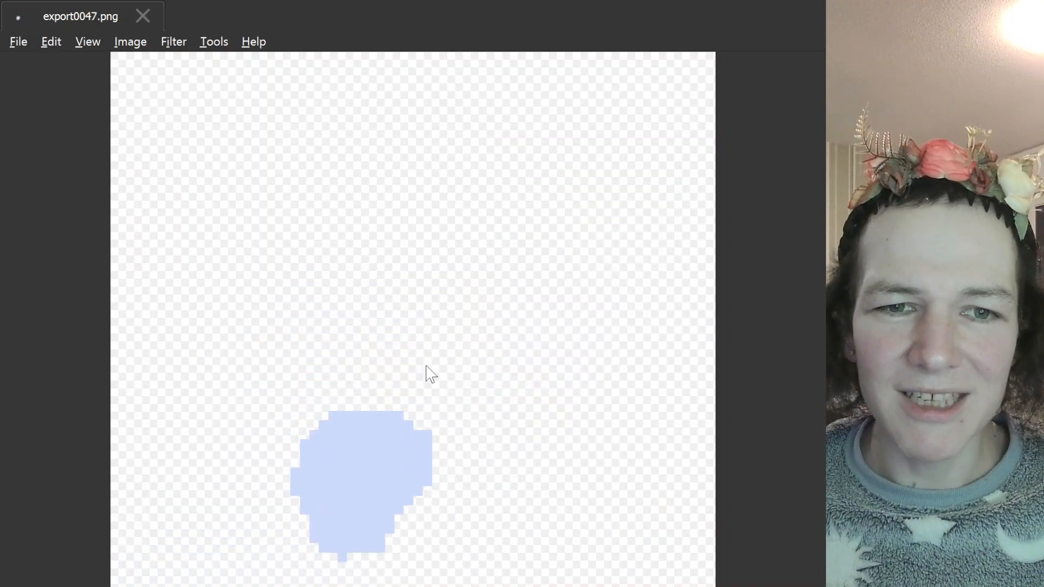
# Go back again from export0047.png through the slices to re-examine the bunny's middle cross-sections
pyautogui.press('Left')
pyautogui.press('Left')
pyautogui.press('Left')
pyautogui.press('Left')
pyautogui.press('Left')
pyautogui.press('Left')
pyautogui.press('Left')
pyautogui.press('Left')
pyautogui.press('Left')
pyautogui.press('Left')
pyautogui.press('Left')
pyautogui.press('Left')
pyautogui.press('Left')
pyautogui.press('Left')
pyautogui.press('Left')
pyautogui.press('Left')
pyautogui.press('Left')
pyautogui.press('Left')
pyautogui.press('Left')
pyautogui.press('Left')
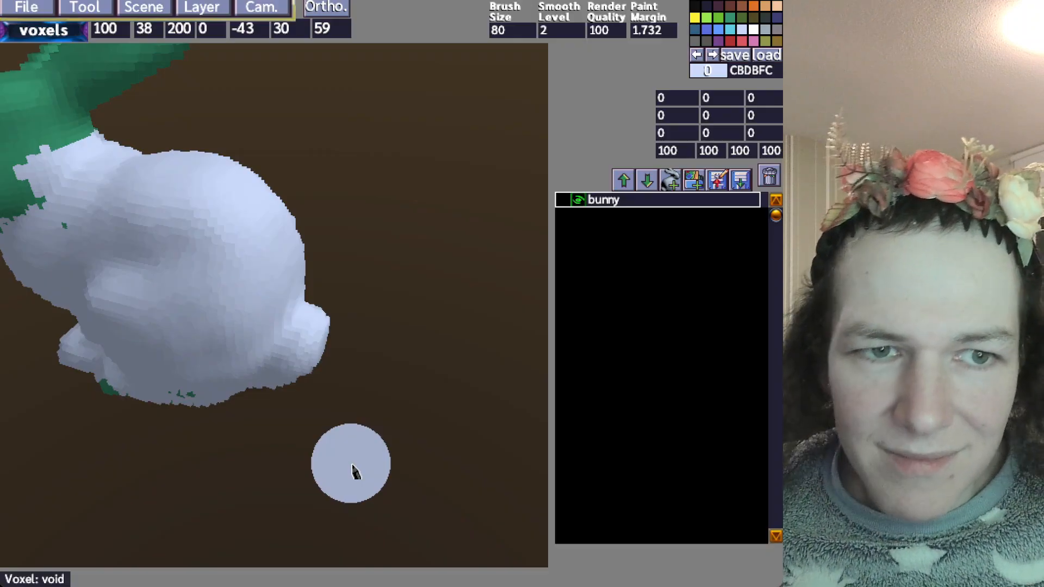
# Switch to the voxel editor and examine the painted bunny from its unpainted side, front, painted side and rear
pyautogui.scroll(2, 138, 231)
pyautogui.moveTo(137, 226); pyautogui.dragTo(297, 209, button='right')
pyautogui.press('s')
pyautogui.press('a')
pyautogui.press('a')
pyautogui.press('s')
pyautogui.press('d')
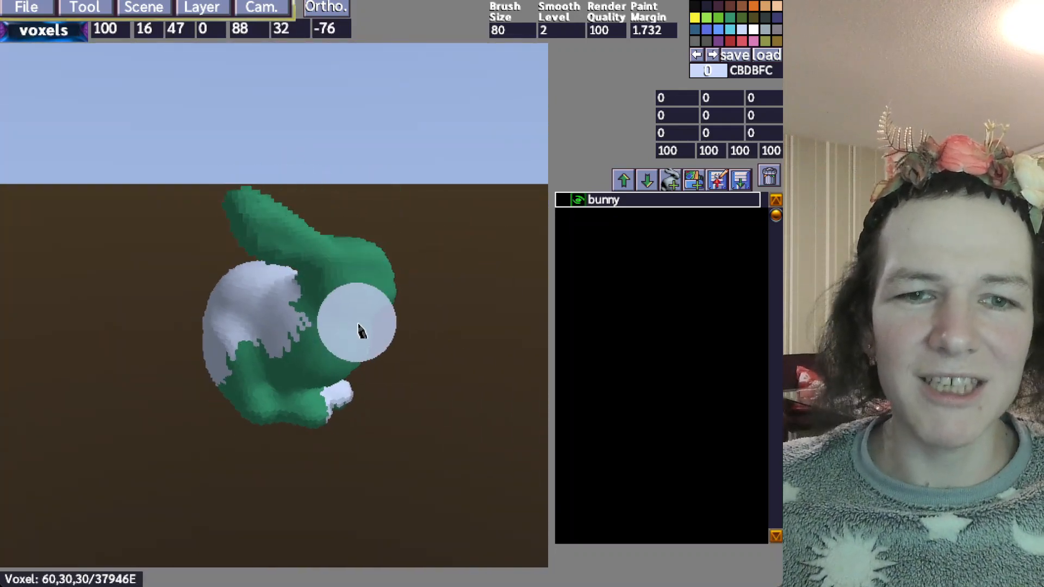
pyautogui.press('w')
pyautogui.press('d')
pyautogui.moveTo(357, 325); pyautogui.dragTo(239, 336, button='right')
pyautogui.press('s')
pyautogui.press('w')
pyautogui.press('s')
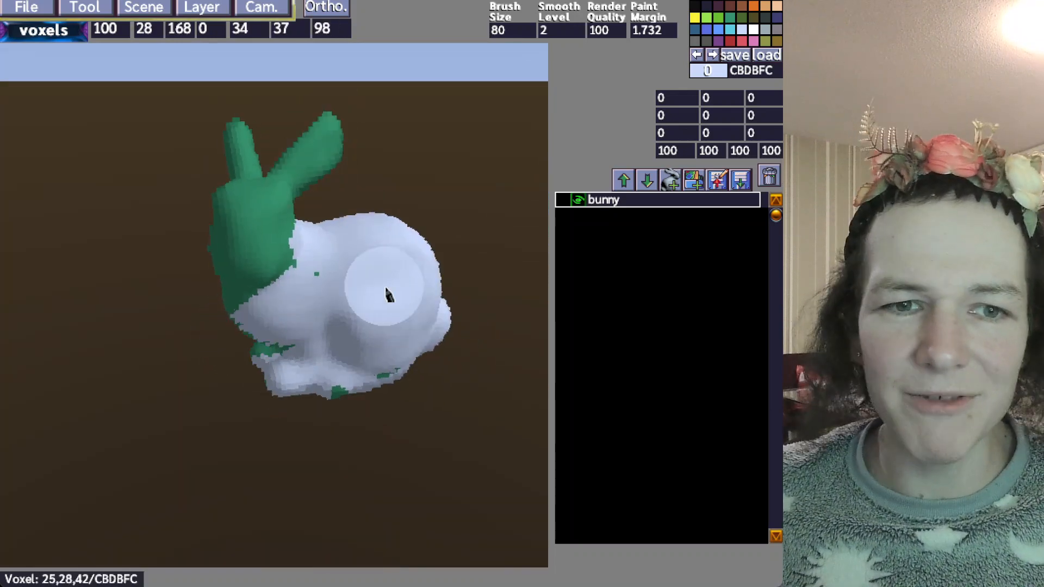
pyautogui.moveTo(386, 288); pyautogui.dragTo(372, 301, button='right')
pyautogui.press('d')
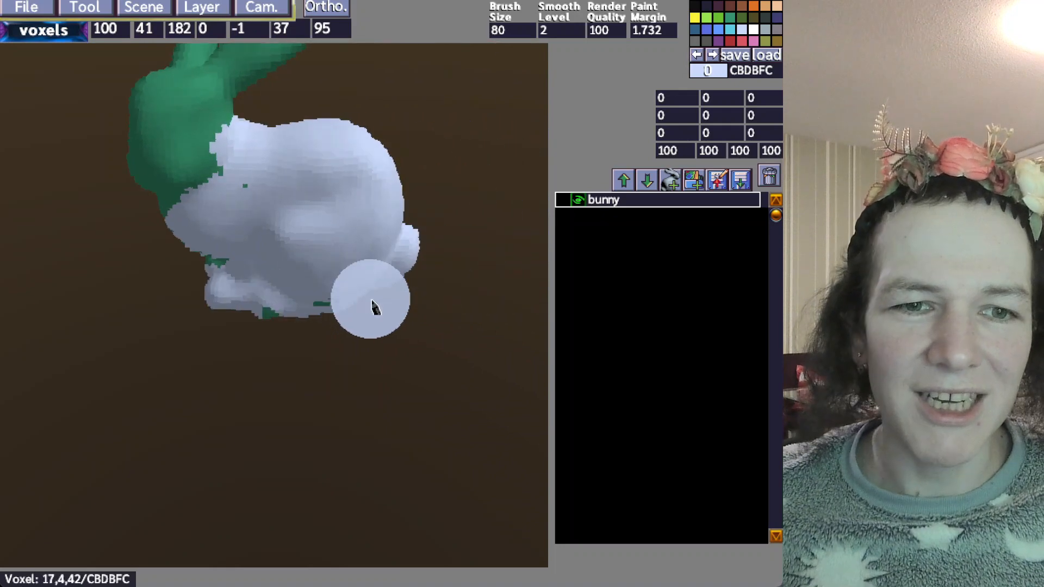
pyautogui.moveTo(402, 248); pyautogui.dragTo(322, 231, button='right')
pyautogui.press('d')
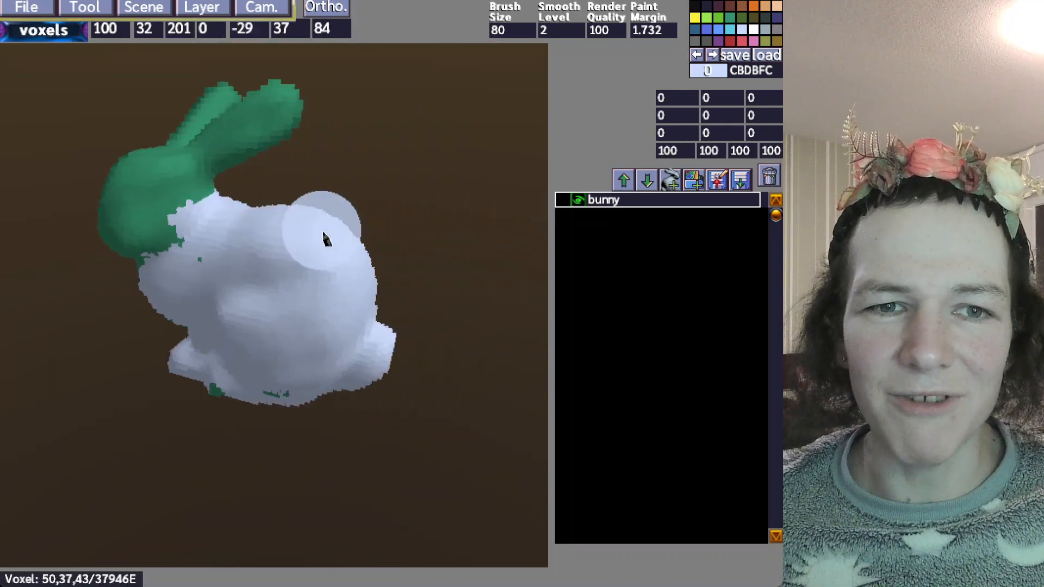
pyautogui.press('a')
pyautogui.press('d')
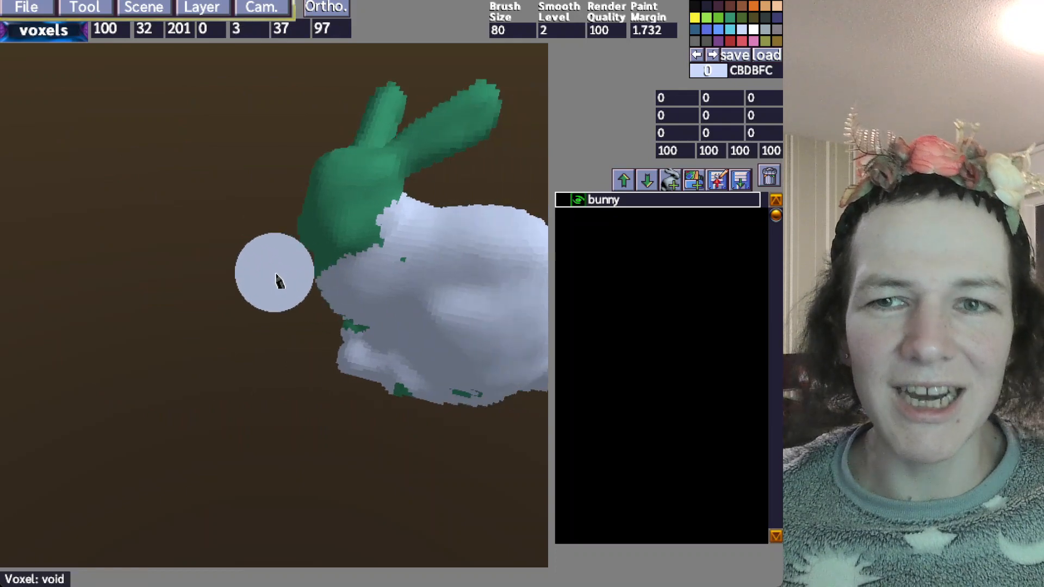
pyautogui.moveTo(277, 280); pyautogui.dragTo(319, 285, button='right')
pyautogui.press('w')
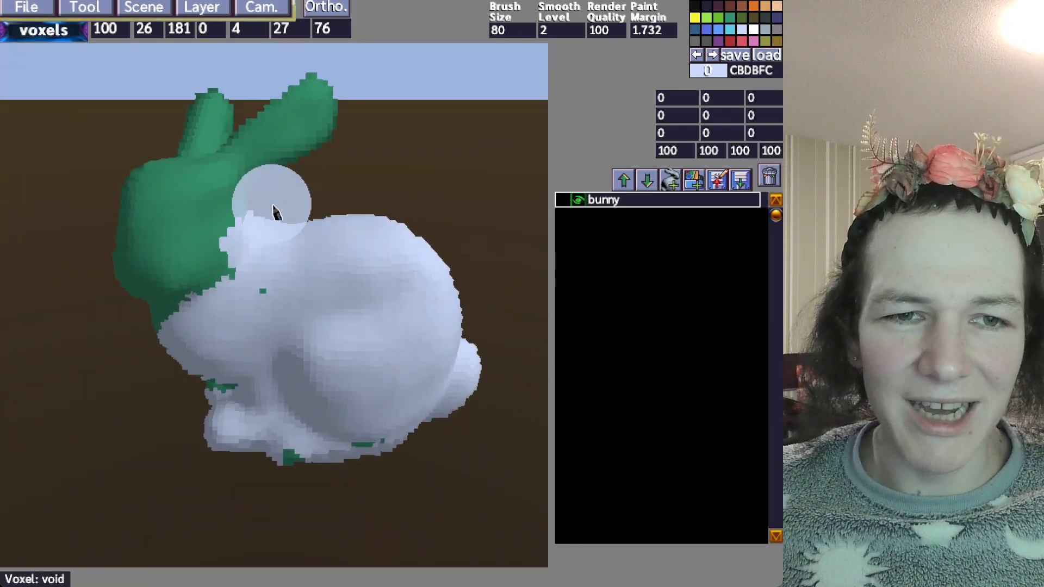
# Carve away the bunny's head and ears with the size 80 brush and inspect the cut area
pyautogui.press('s')
pyautogui.moveTo(269, 168)
pyautogui.mouseDown()
pyautogui.moveTo(296, 158)
pyautogui.moveTo(261, 136)
pyautogui.moveTo(133, 285)
pyautogui.mouseUp()
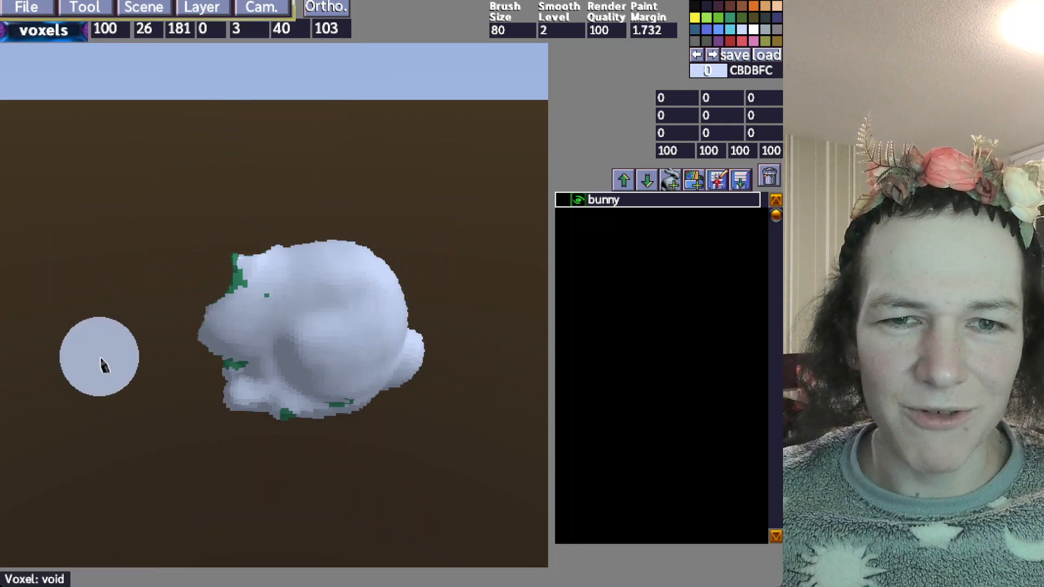
pyautogui.press('a')
pyautogui.moveTo(101, 359); pyautogui.dragTo(149, 329, button='right')
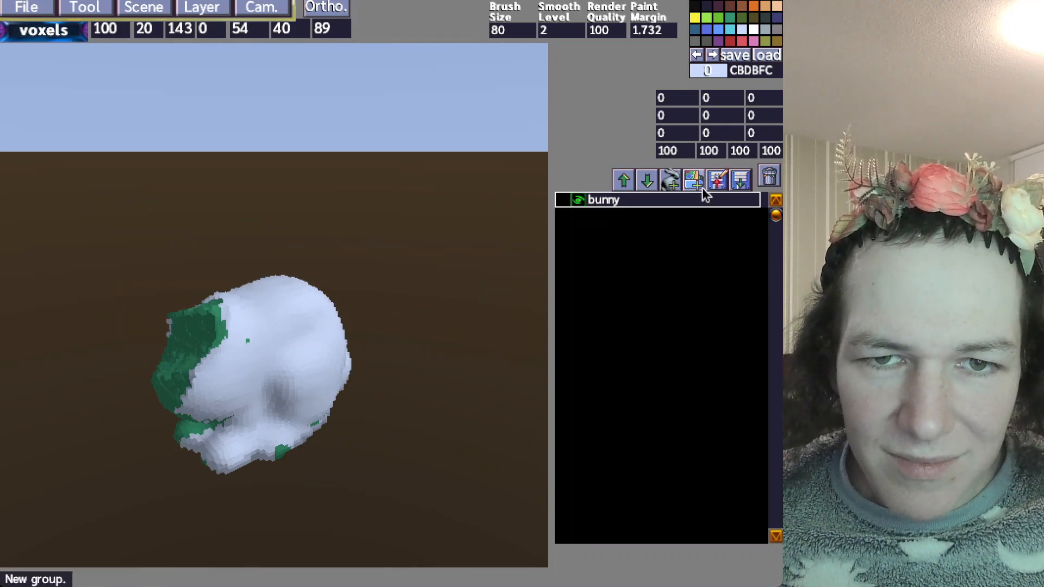
# Add a 64 × 64 × 64 cube layer and shift it to -26 along its third position axis so the bunny protrudes from it
pyautogui.click(670, 180)
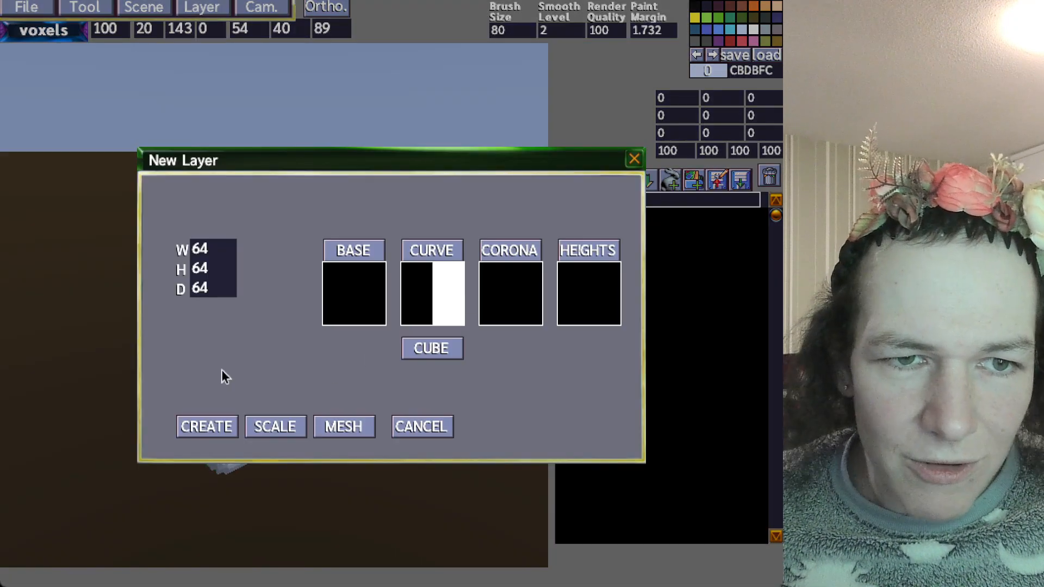
pyautogui.click(191, 427)
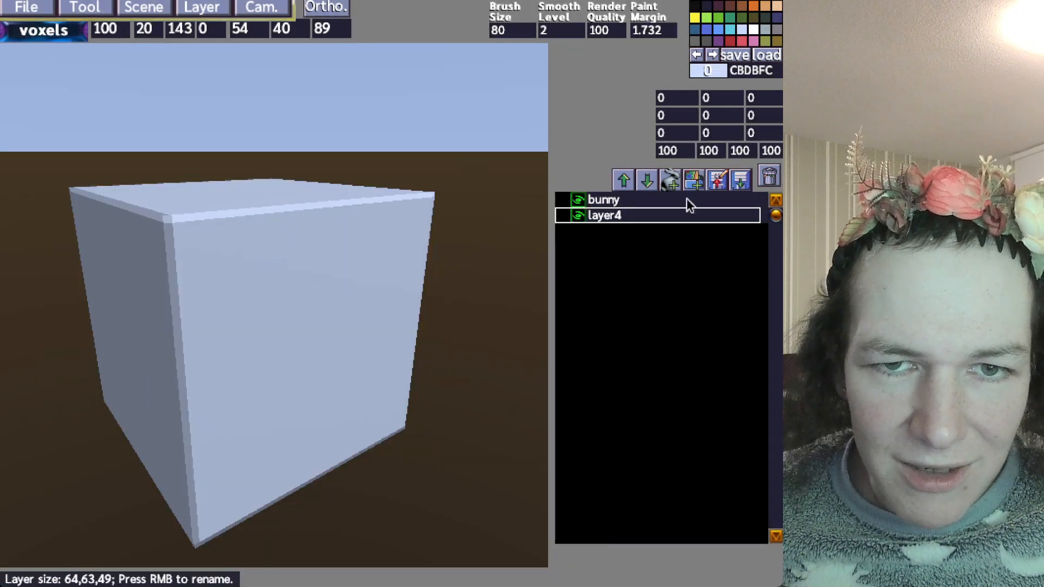
pyautogui.press('Down')
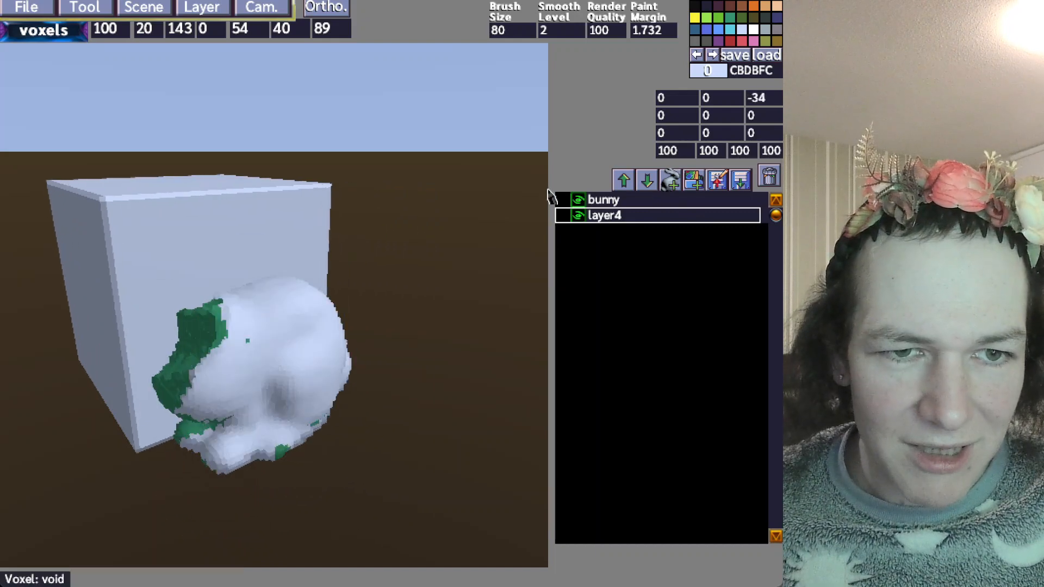
pyautogui.press('Up')
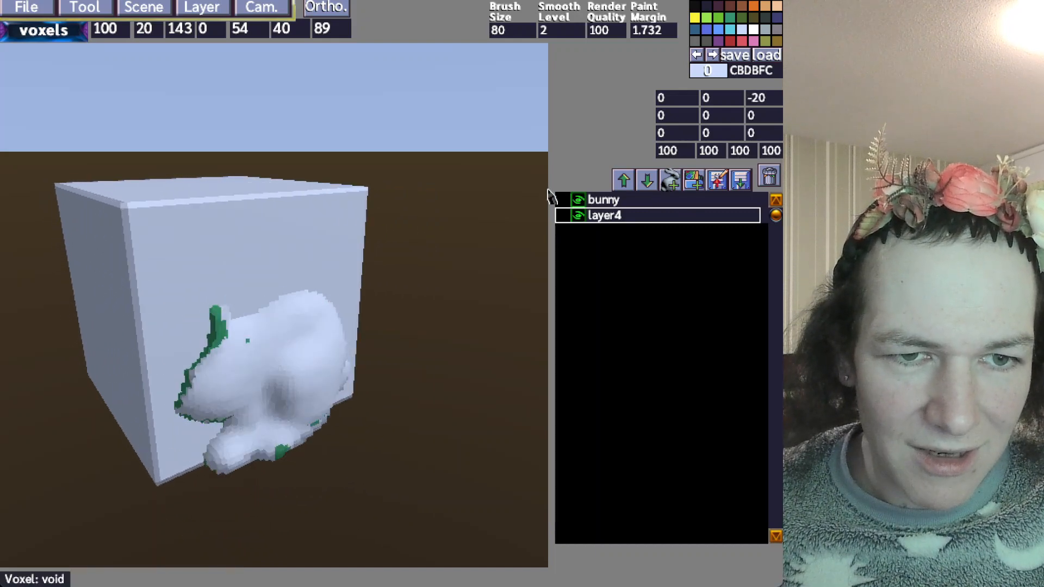
pyautogui.press('Down')
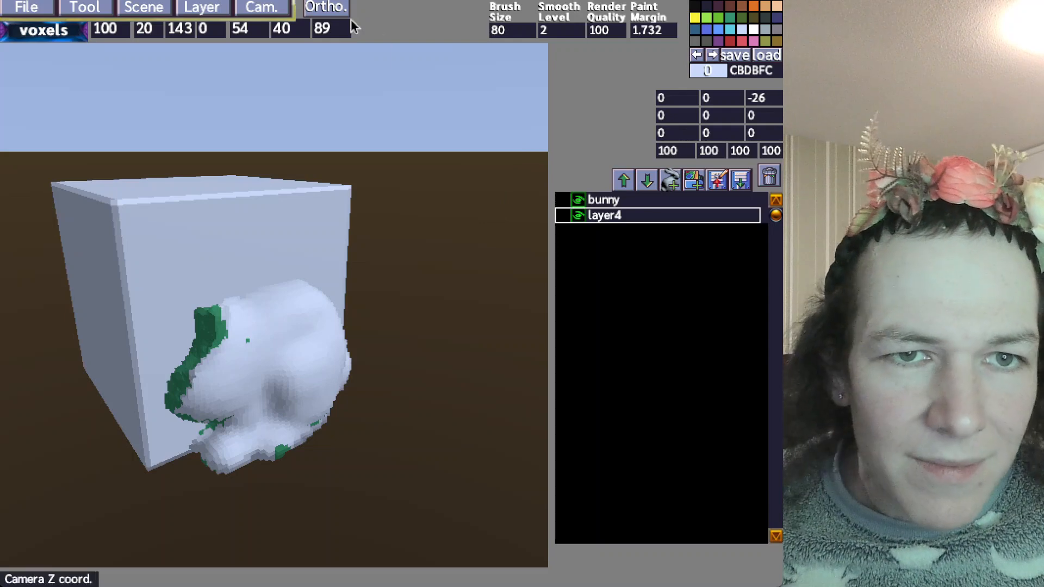
# Merge the bunny layer with the cube layer into one layer
pyautogui.click(200, 7)
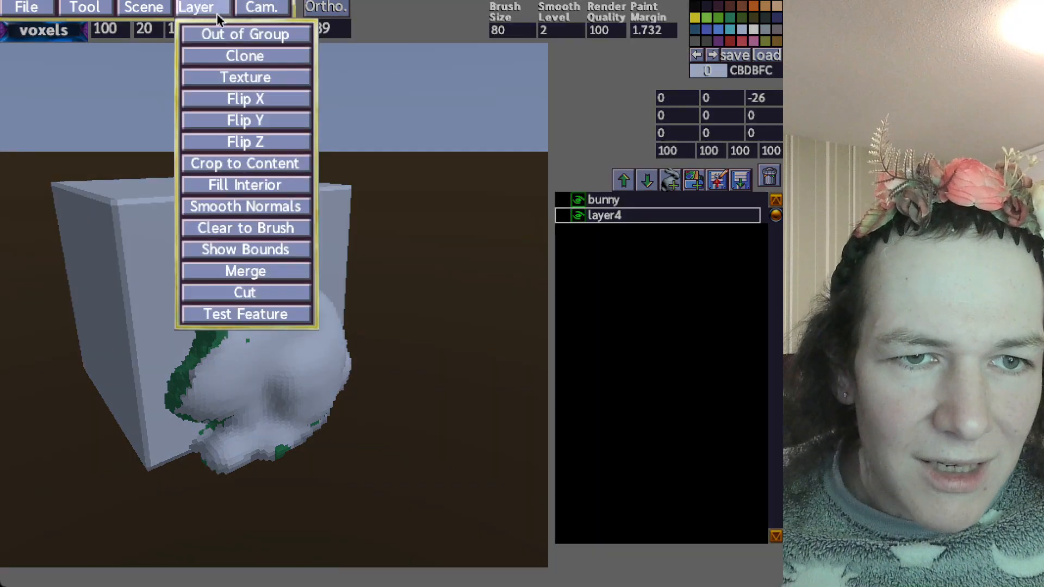
pyautogui.click(250, 278)
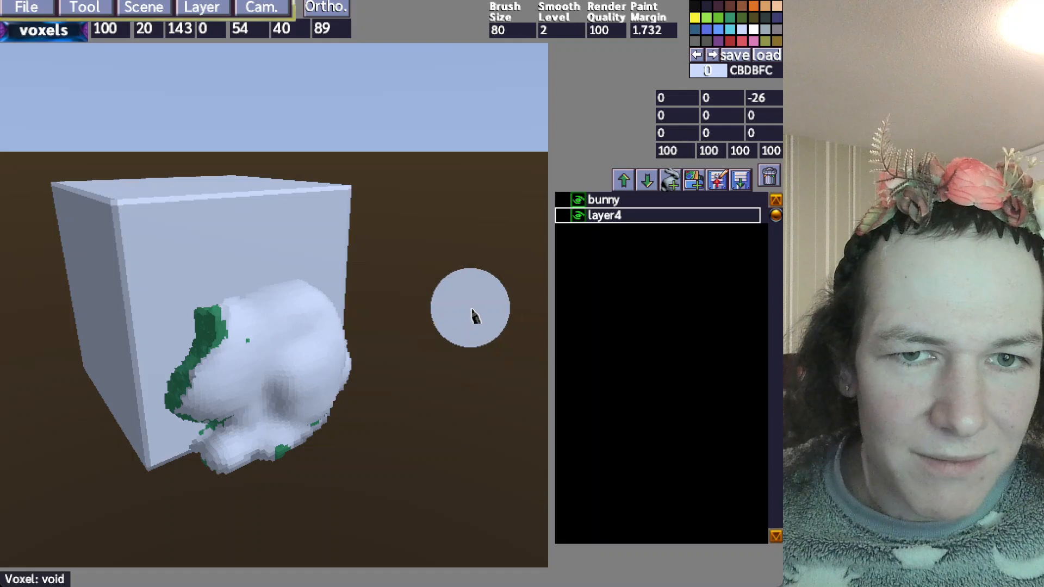
pyautogui.click(604, 199)
pyautogui.click(200, 8)
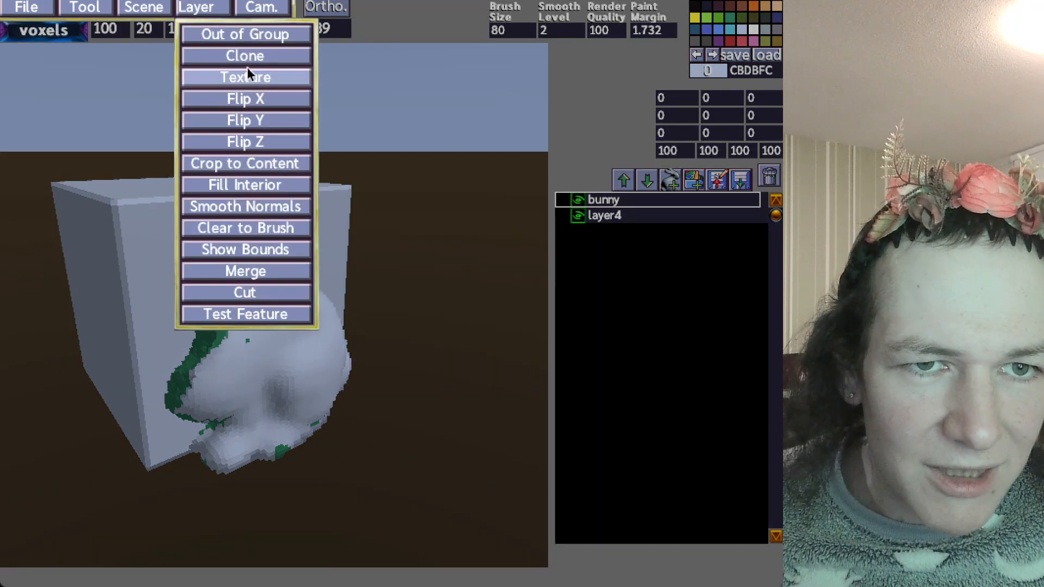
pyautogui.click(248, 271)
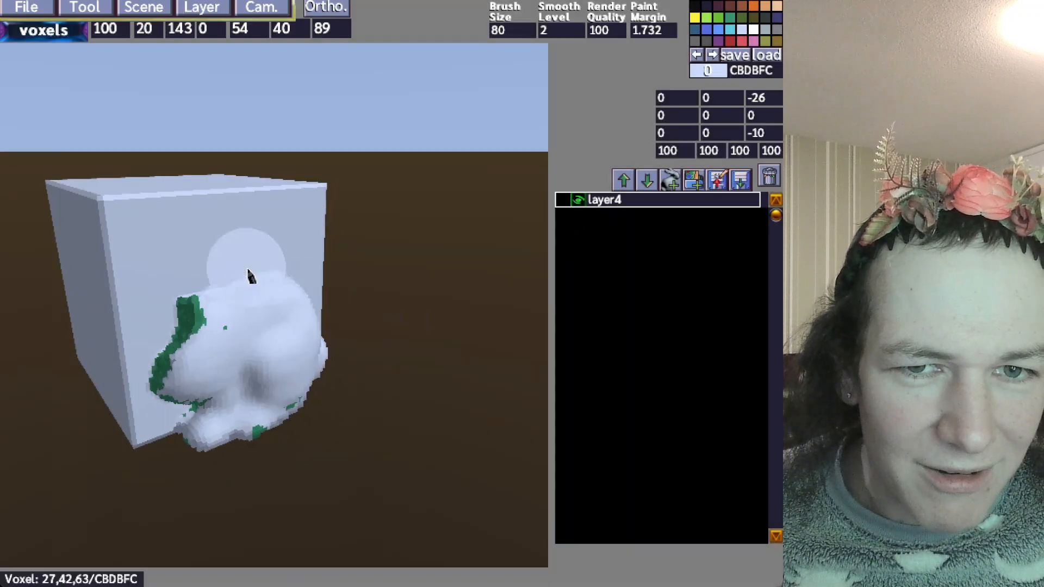
pyautogui.moveTo(289, 357); pyautogui.dragTo(305, 333, button='right')
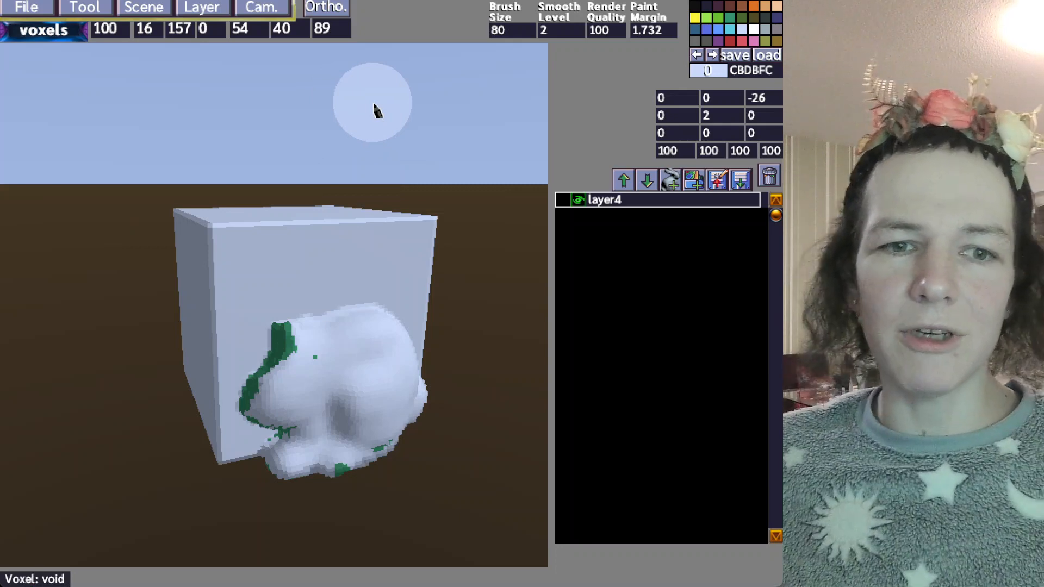
# Paint cyan 5FCDE4 across the merged bunny and the cube faces around it with the size 80 brush
pyautogui.click(730, 30)
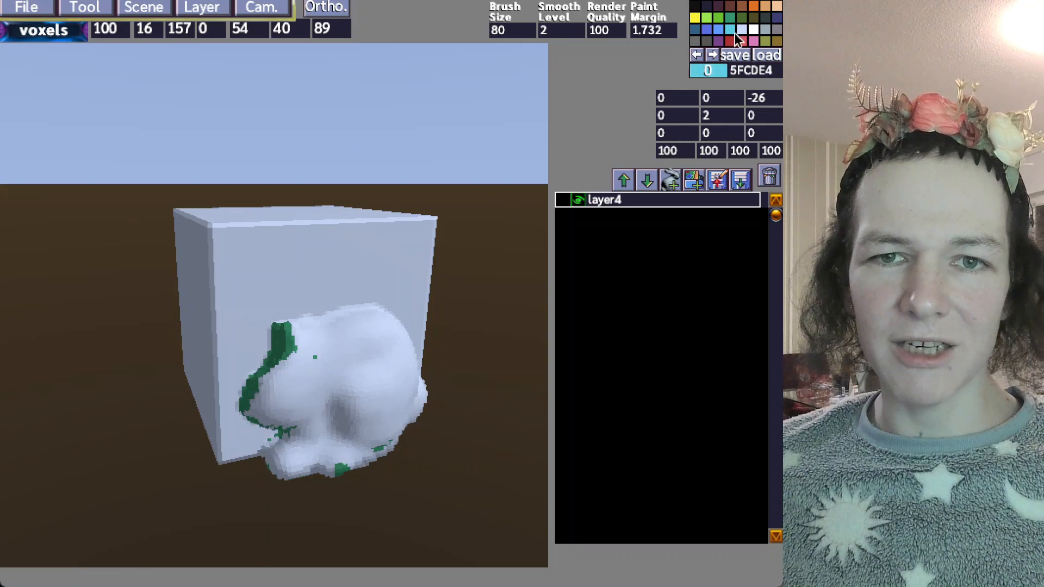
pyautogui.moveTo(345, 340)
pyautogui.mouseDown()
pyautogui.moveTo(298, 344)
pyautogui.moveTo(279, 378)
pyautogui.moveTo(205, 361)
pyautogui.moveTo(201, 334)
pyautogui.moveTo(220, 408)
pyautogui.moveTo(243, 309)
pyautogui.moveTo(341, 320)
pyautogui.moveTo(310, 381)
pyautogui.mouseUp()
pyautogui.moveTo(332, 405)
pyautogui.mouseDown(button='middle')
pyautogui.moveTo(278, 371)
pyautogui.moveTo(327, 379)
pyautogui.mouseUp(button='middle')
pyautogui.press('a')
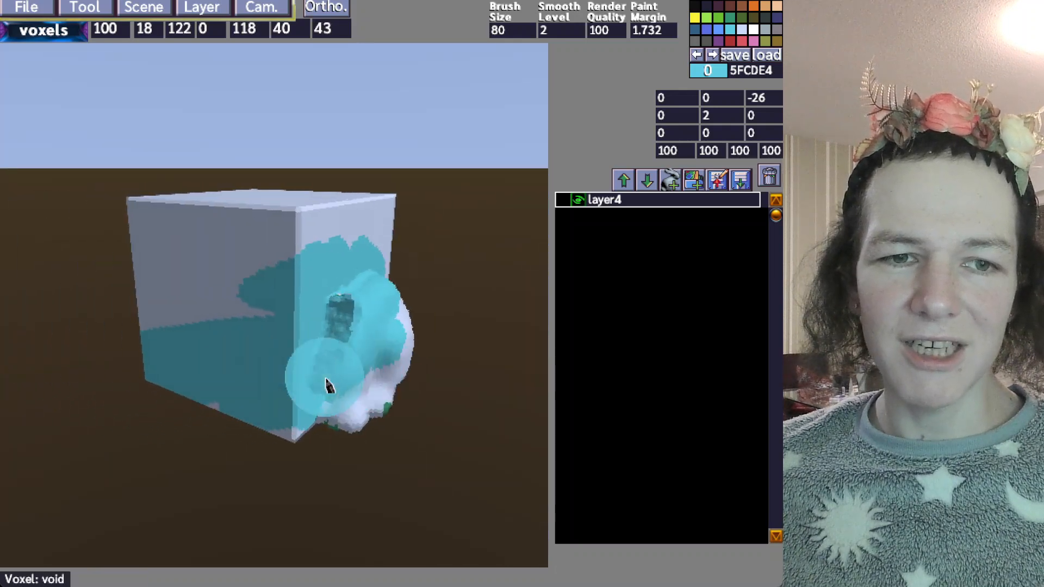
pyautogui.press('w')
pyautogui.moveTo(348, 305)
pyautogui.mouseDown()
pyautogui.moveTo(375, 362)
pyautogui.moveTo(297, 334)
pyautogui.moveTo(343, 291)
pyautogui.mouseUp()
pyautogui.press('s')
pyautogui.moveTo(344, 292)
pyautogui.mouseDown(button='middle')
pyautogui.moveTo(351, 213)
pyautogui.moveTo(348, 296)
pyautogui.moveTo(359, 247)
pyautogui.moveTo(356, 229)
pyautogui.moveTo(344, 287)
pyautogui.mouseUp(button='middle')
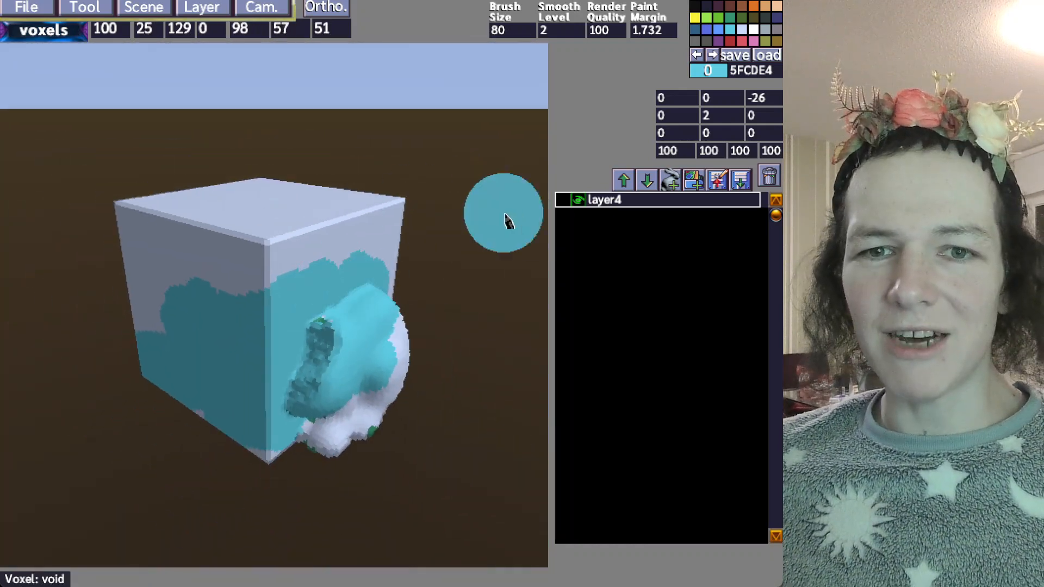
# Delete the merged layer and set a new layer's width, height and depth to 256 each
pyautogui.click(770, 177)
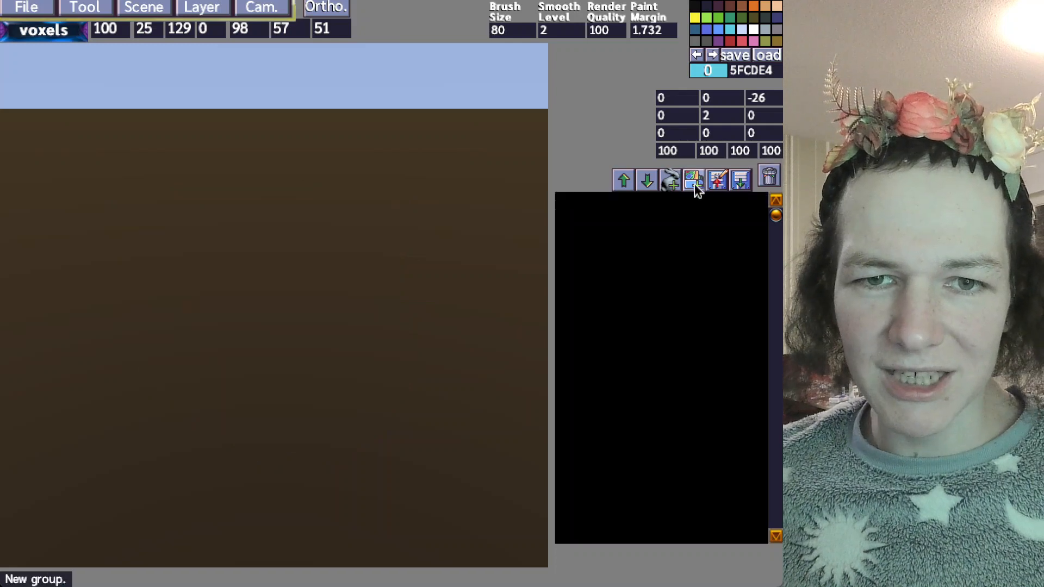
pyautogui.click(675, 186)
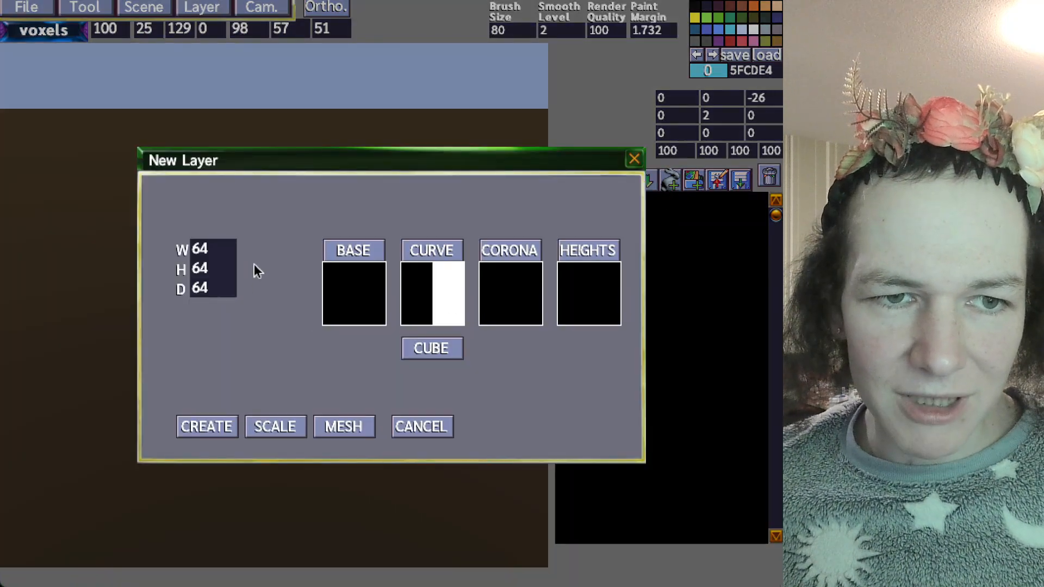
pyautogui.press('BackSpace')
pyautogui.press('BackSpace')
pyautogui.write('256')
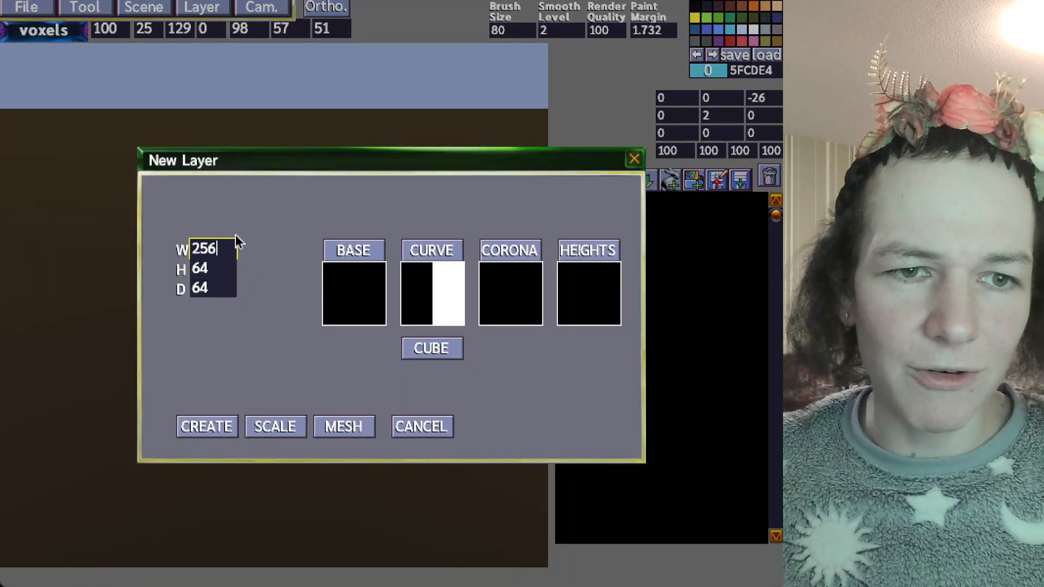
pyautogui.click(234, 268)
pyautogui.press('BackSpace')
pyautogui.press('BackSpace')
pyautogui.write('256')
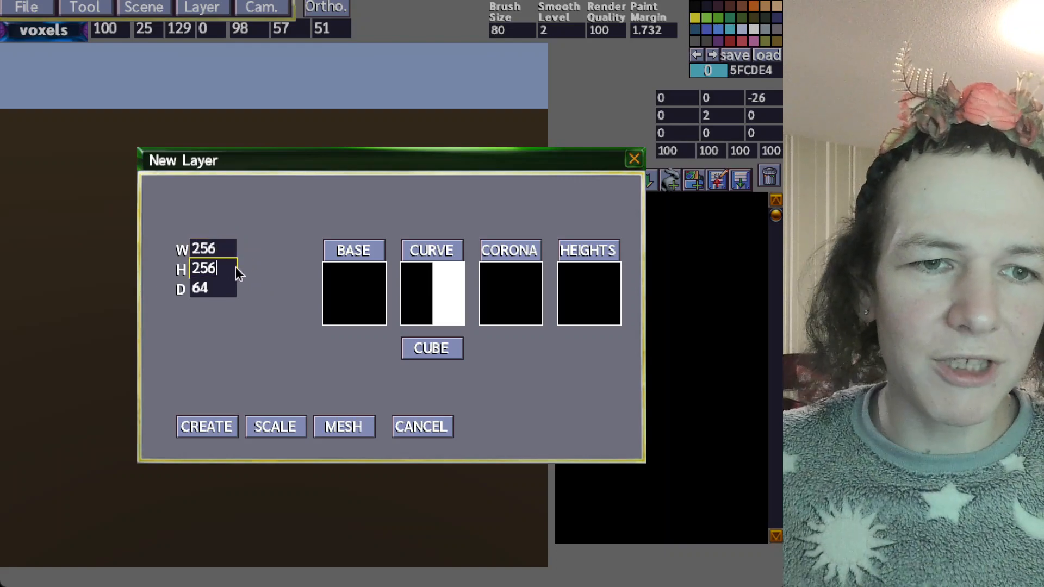
pyautogui.press('BackSpace')
pyautogui.press('BackSpace')
pyautogui.write('256')
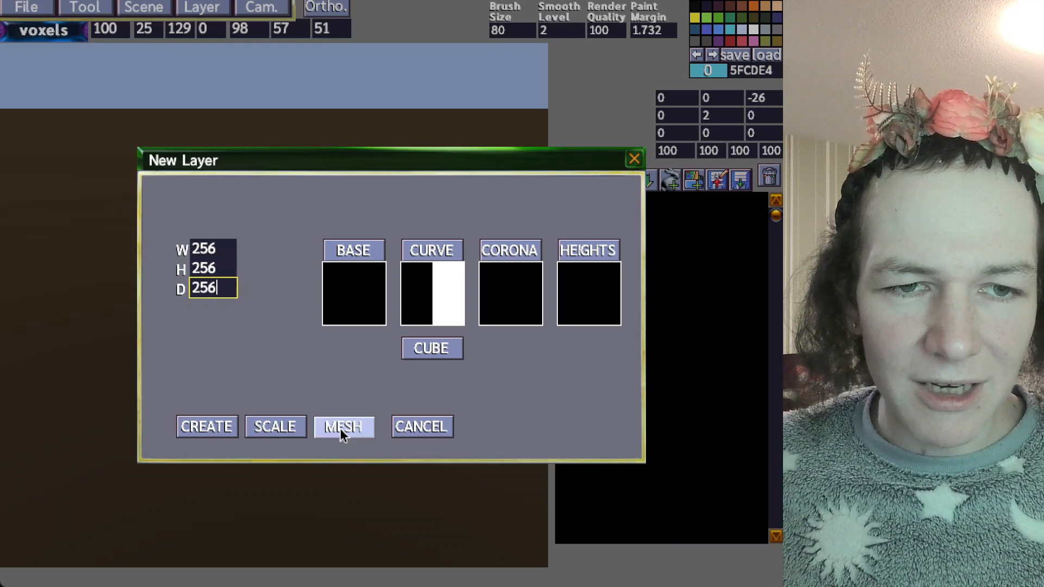
# Create the new layer by importing the mesh cat.obj
pyautogui.click(340, 429)
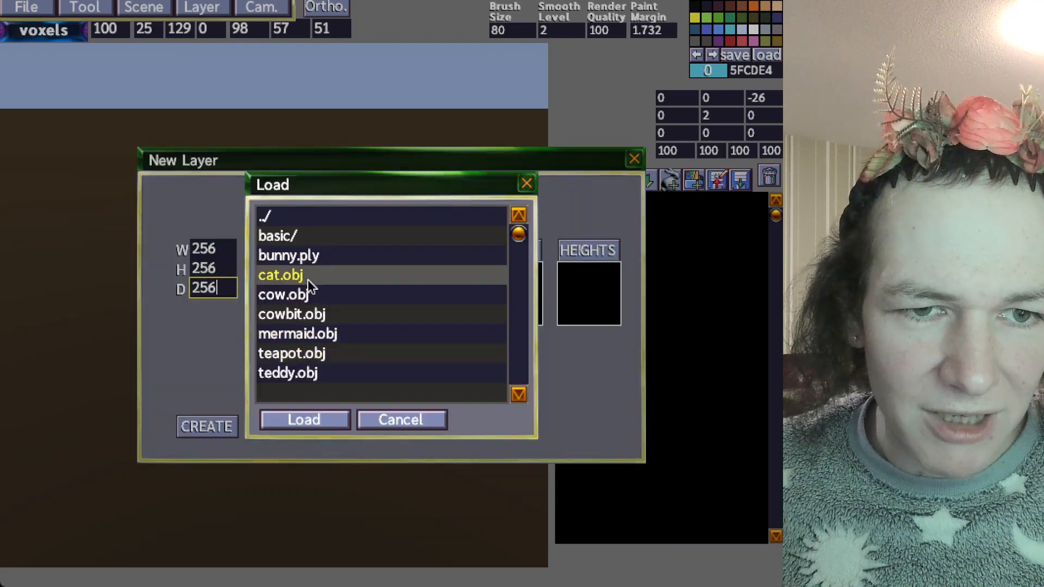
pyautogui.click(307, 278)
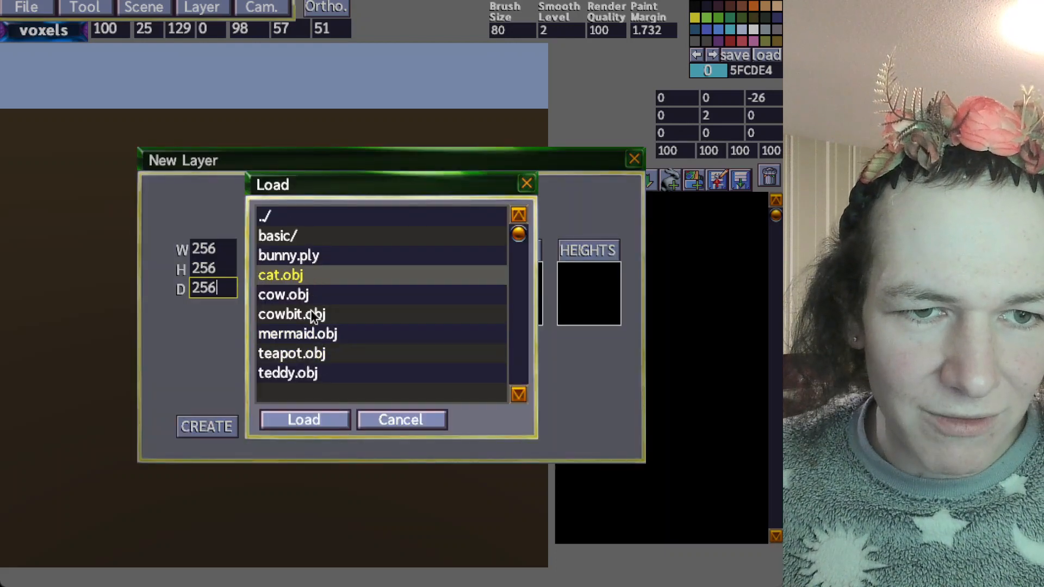
pyautogui.click(314, 420)
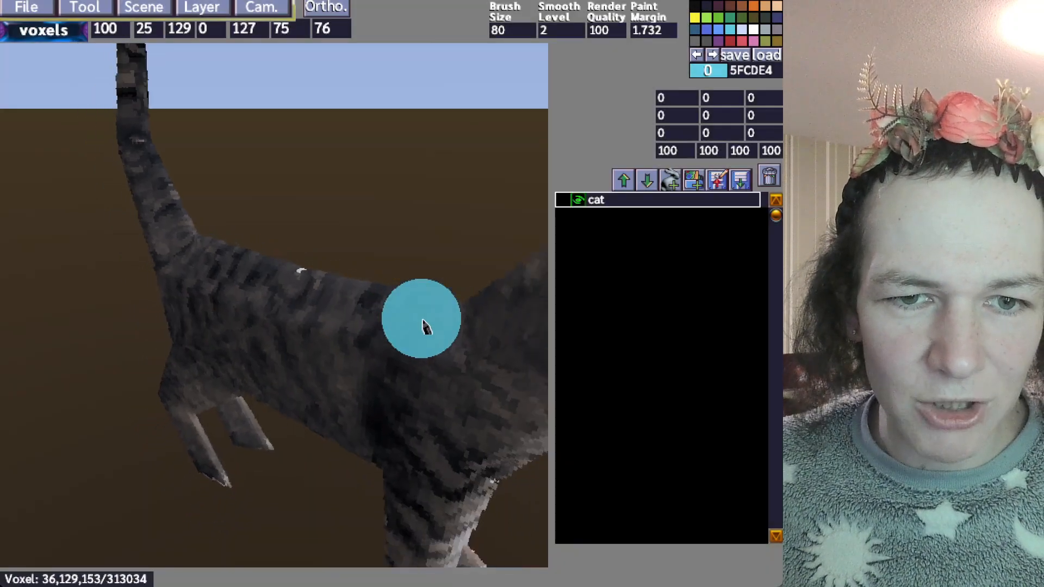
# Examine the imported cat up close and from several sides, ending with the whole model in view
pyautogui.press('s')
pyautogui.press('d')
pyautogui.moveTo(423, 320); pyautogui.dragTo(377, 329, button='right')
pyautogui.press('w')
pyautogui.press('s')
pyautogui.press('d')
pyautogui.press('a')
pyautogui.press('a')
pyautogui.press('w')
pyautogui.moveTo(393, 319)
pyautogui.mouseDown(button='right')
pyautogui.moveTo(444, 326)
pyautogui.moveTo(419, 303)
pyautogui.moveTo(405, 313)
pyautogui.mouseUp(button='right')
pyautogui.press('s')
pyautogui.press('s')
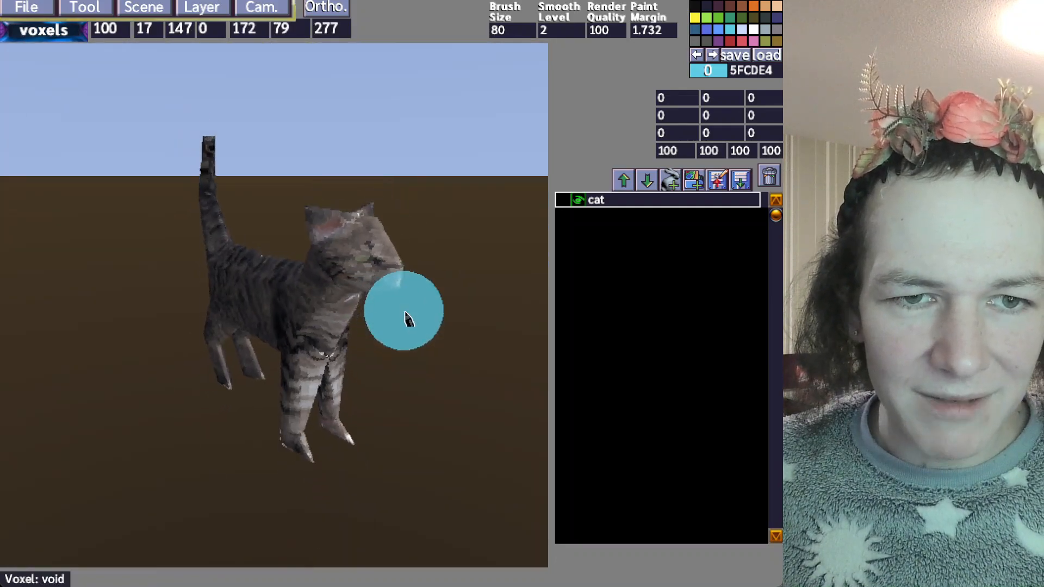
# Switch the render mode to cubes and paint scattered cyan 5FCDE4 voxels on the cat's muzzle with a size 8 brush
pyautogui.click(76, 32)
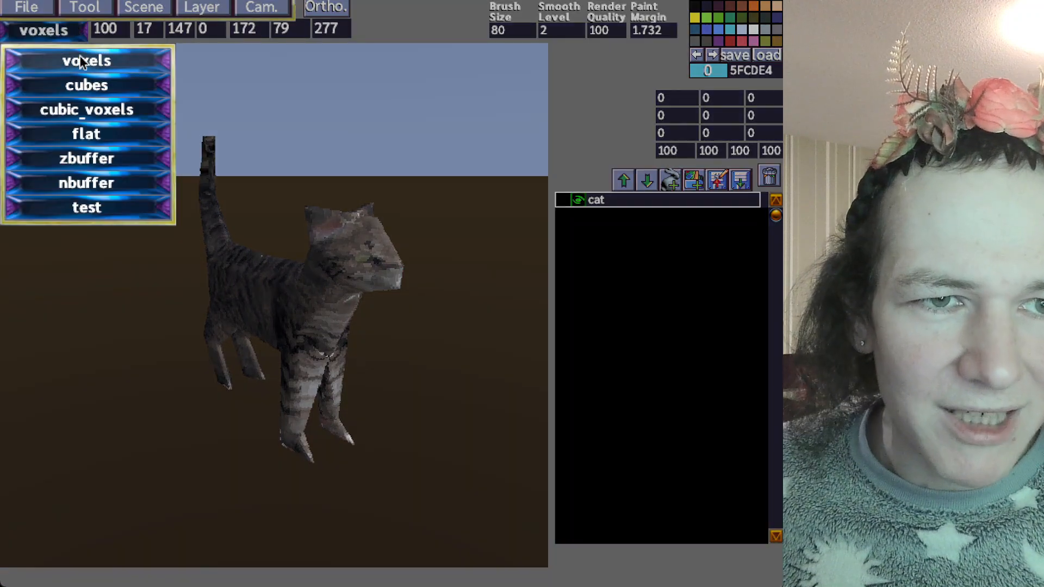
pyautogui.click(87, 86)
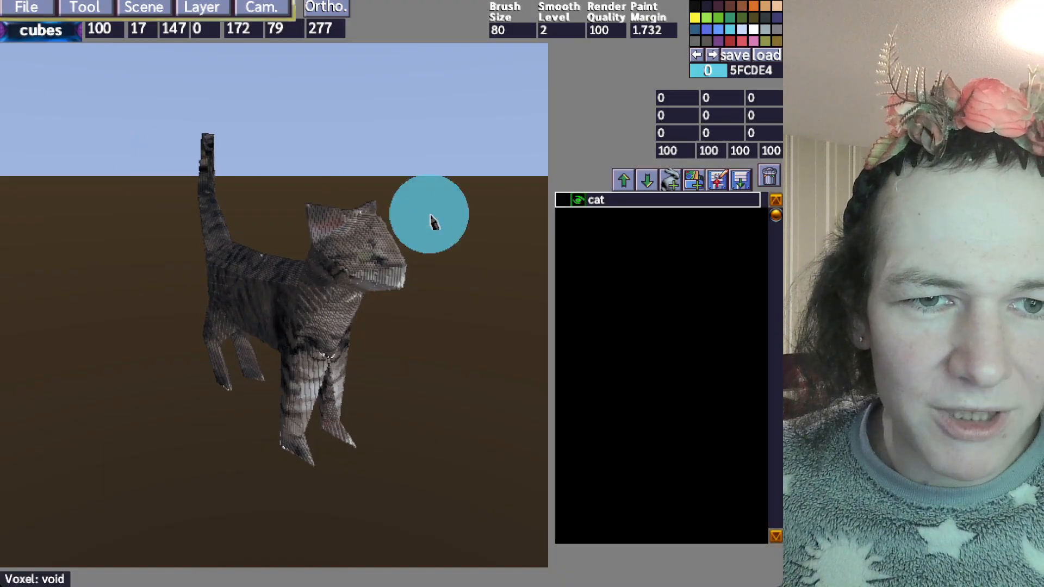
pyautogui.press('w')
pyautogui.moveTo(414, 203)
pyautogui.mouseDown(button='right')
pyautogui.moveTo(409, 176)
pyautogui.moveTo(418, 173)
pyautogui.moveTo(389, 177)
pyautogui.moveTo(430, 195)
pyautogui.mouseUp(button='right')
pyautogui.press('d')
pyautogui.press('s')
pyautogui.press('a')
pyautogui.press('w')
pyautogui.press('w')
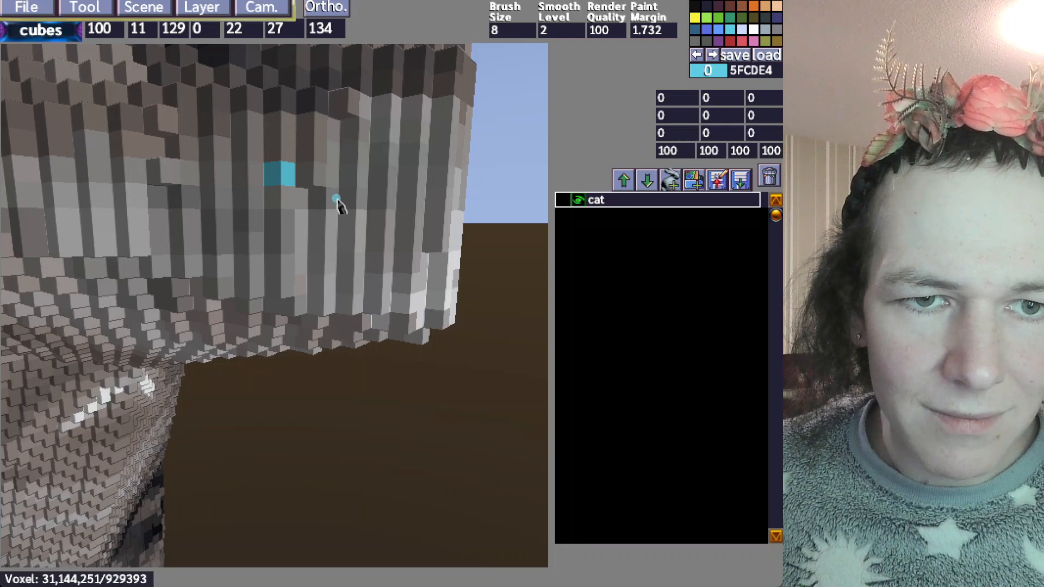
pyautogui.moveTo(403, 243); pyautogui.dragTo(398, 328)
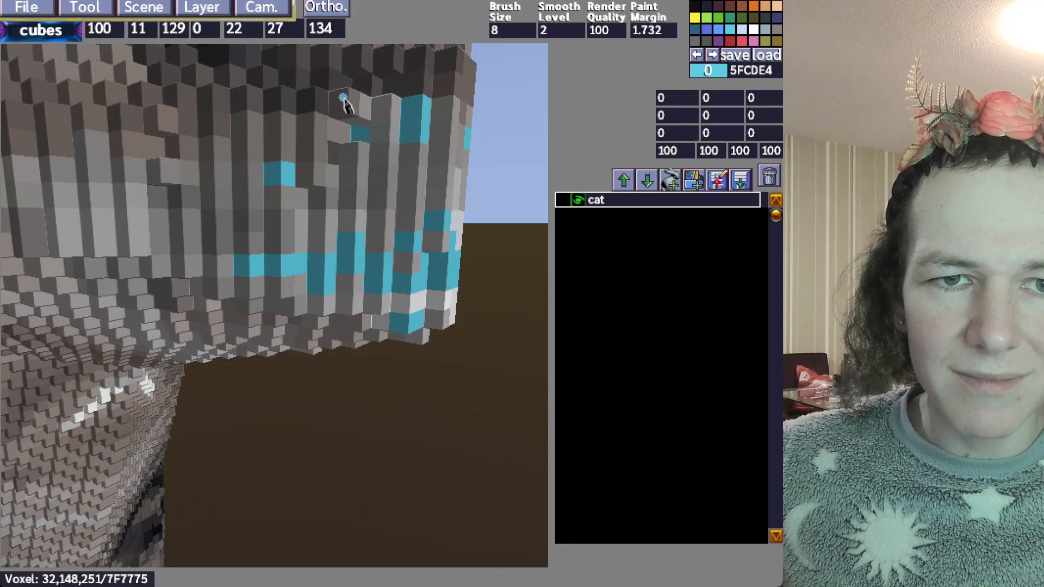
# Add a round cyan 5FCDE4 eye on each side of the cat's head with a size 38 brush
pyautogui.press('s')
pyautogui.moveTo(354, 165); pyautogui.dragTo(333, 178, button='right')
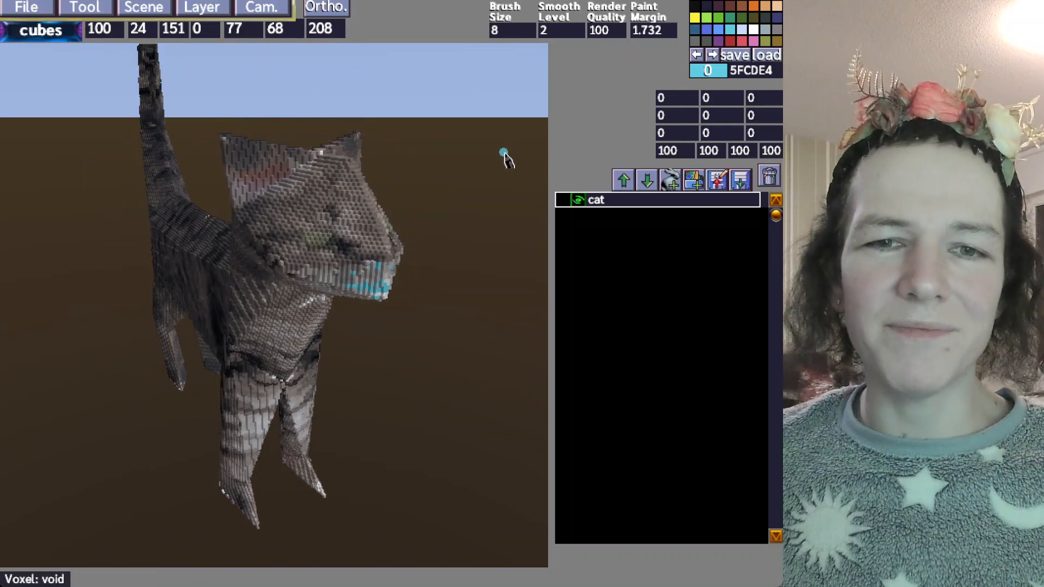
pyautogui.press('w')
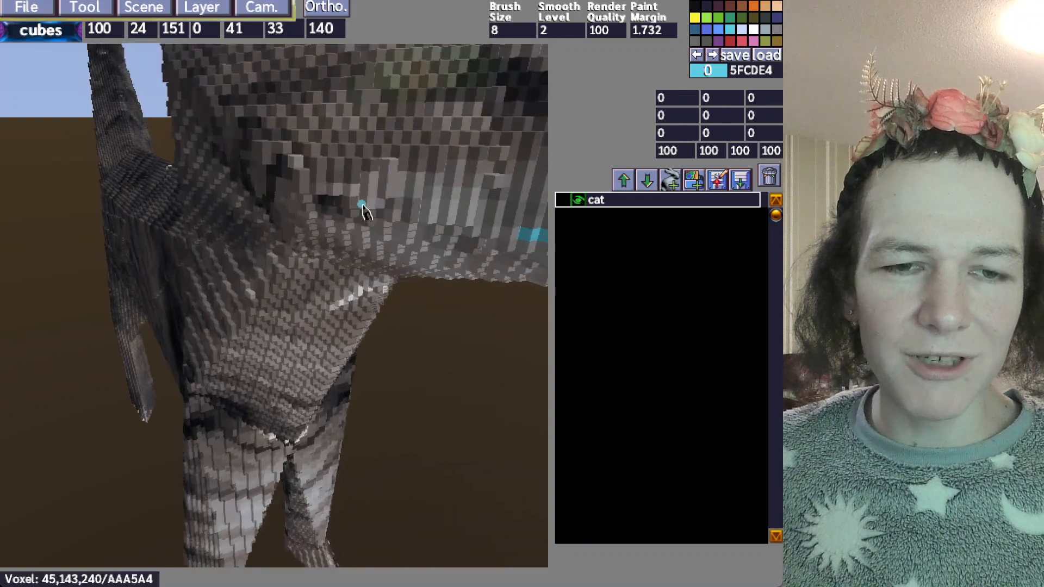
pyautogui.moveTo(361, 210); pyautogui.dragTo(344, 190, button='right')
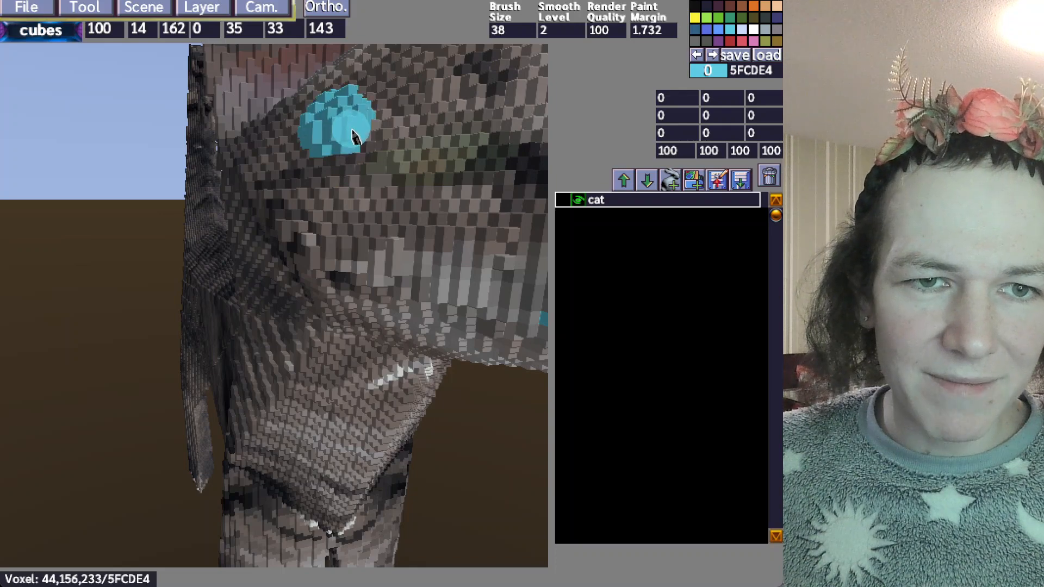
pyautogui.press('s')
pyautogui.moveTo(338, 137); pyautogui.dragTo(292, 161, button='right')
pyautogui.press('d')
pyautogui.press('w')
pyautogui.press('d')
pyautogui.press('s')
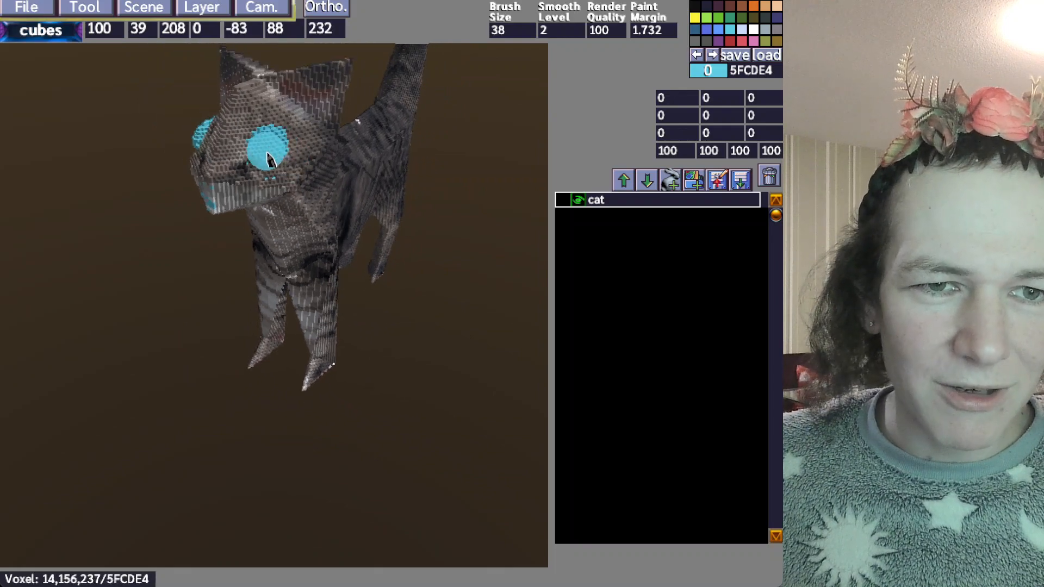
# Examine the cube-rendered cat from the front round to its side and legs
pyautogui.moveTo(270, 149); pyautogui.dragTo(318, 147, button='right')
pyautogui.press('d')
pyautogui.press('w')
pyautogui.press('s')
pyautogui.press('d')
pyautogui.press('w')
pyautogui.press('w')
pyautogui.press('d')
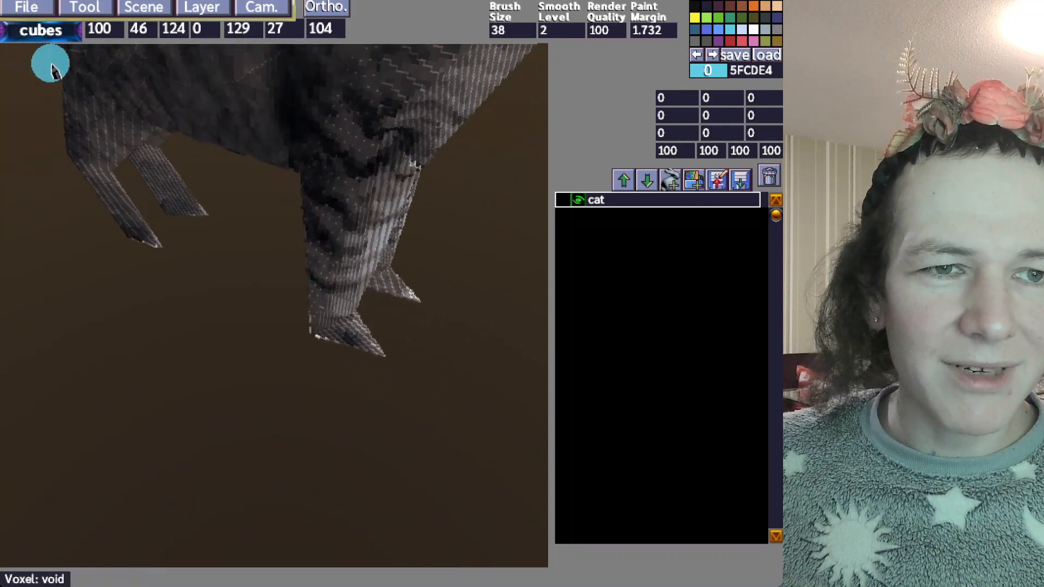
pyautogui.moveTo(54, 70); pyautogui.dragTo(72, 73, button='right')
# Switch the render mode to flat and inspect the cat's head and striped body
pyautogui.click(47, 34)
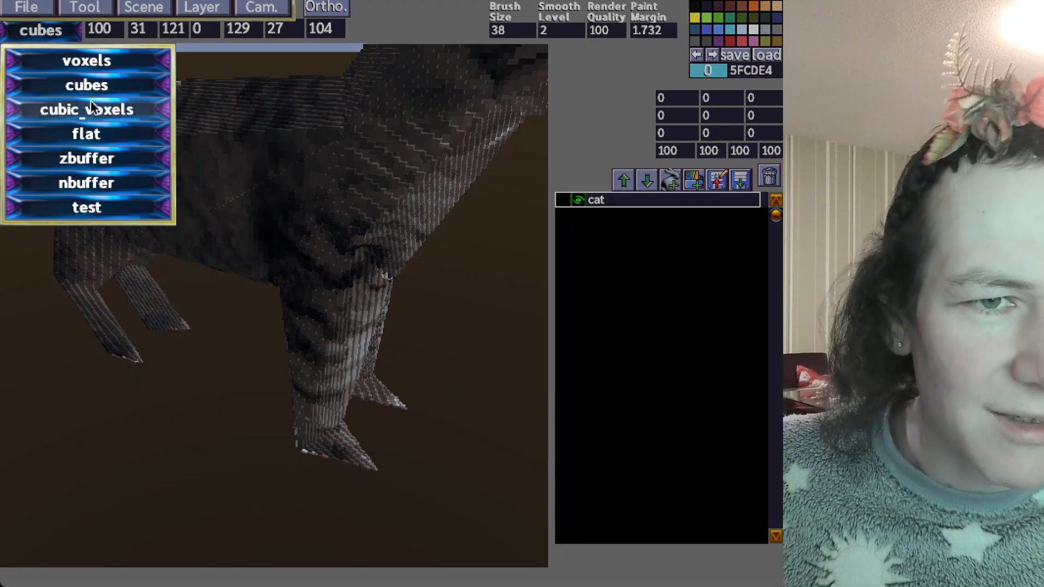
pyautogui.click(106, 139)
pyautogui.moveTo(168, 130); pyautogui.dragTo(188, 124, button='right')
pyautogui.press('w')
# Switch the render mode to zbuffer and view the whole cat from the side
pyautogui.click(27, 33)
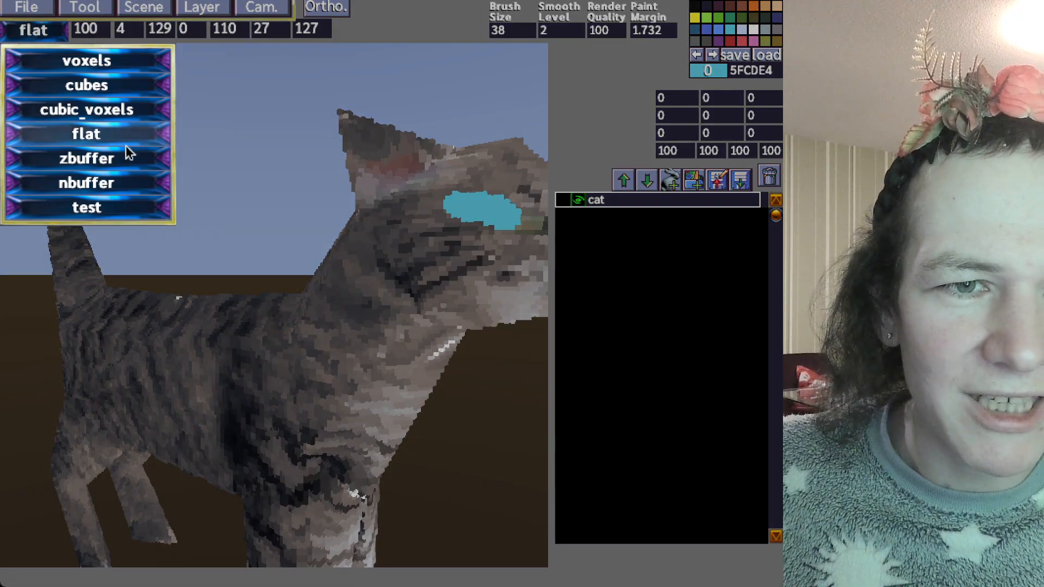
pyautogui.click(74, 165)
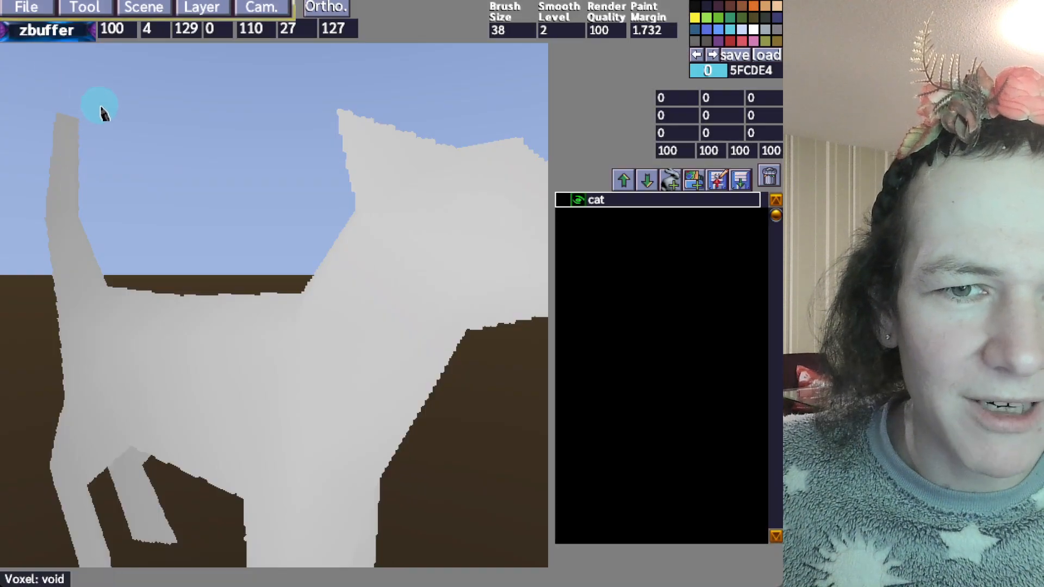
pyautogui.press('d')
pyautogui.press('s')
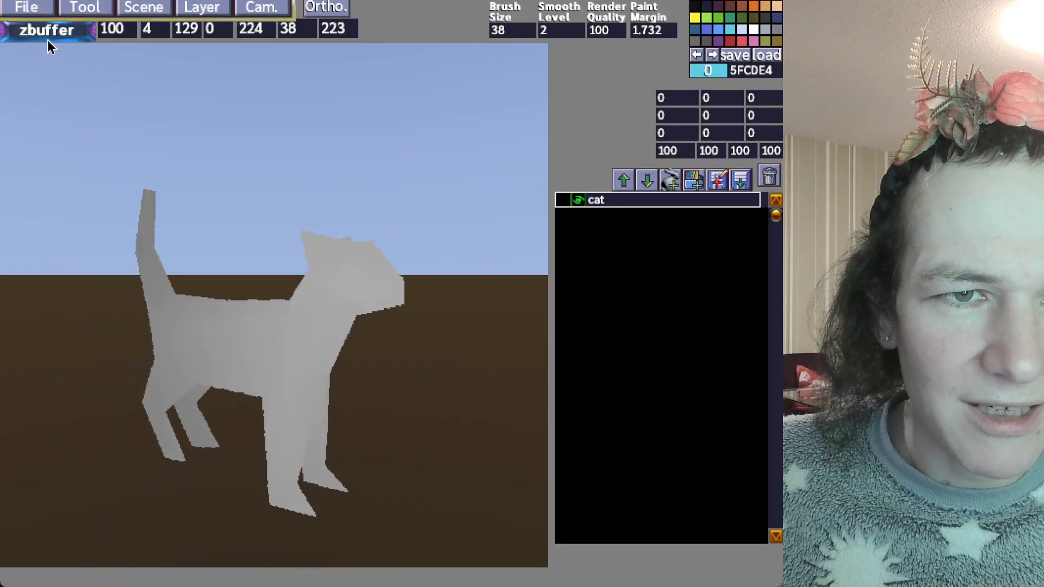
# Switch the render mode to nbuffer and inspect the surface normals on the cat's head and body
pyautogui.click(47, 38)
pyautogui.click(90, 183)
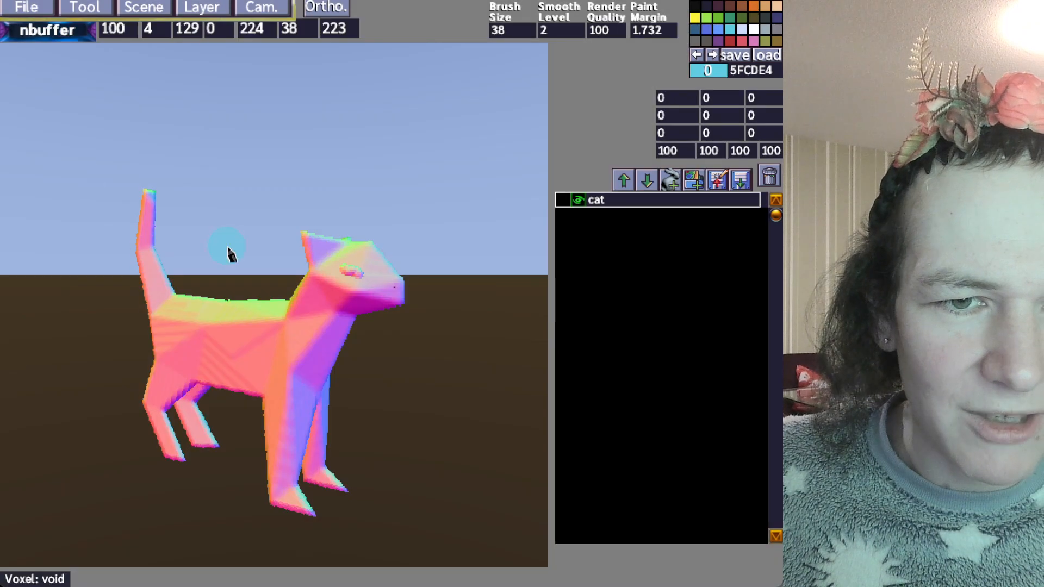
pyautogui.press('w')
pyautogui.moveTo(227, 247)
pyautogui.mouseDown(button='right')
pyautogui.moveTo(214, 232)
pyautogui.moveTo(213, 253)
pyautogui.mouseUp(button='right')
pyautogui.press('d')
pyautogui.press('w')
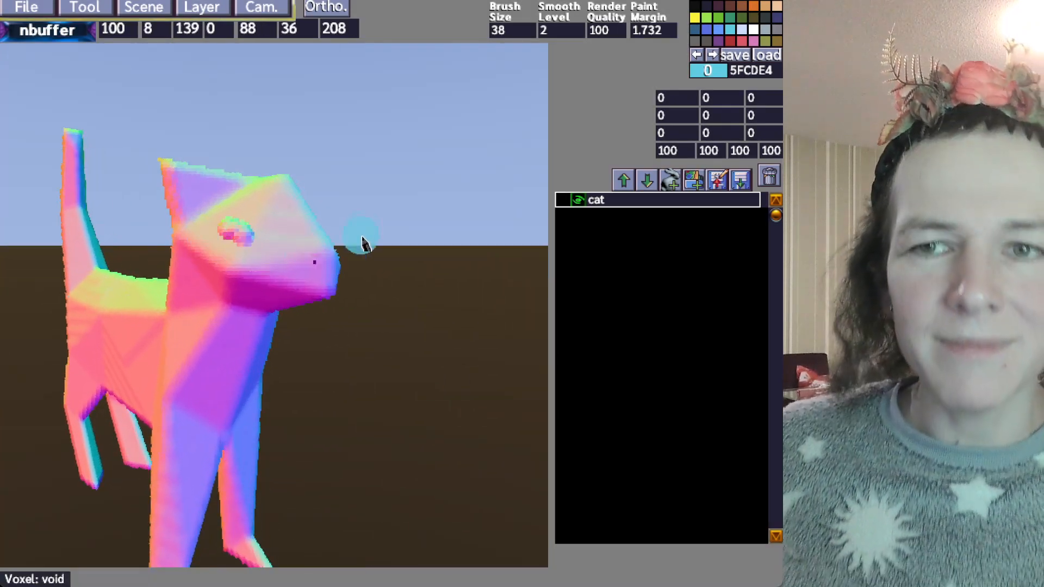
pyautogui.press('s')
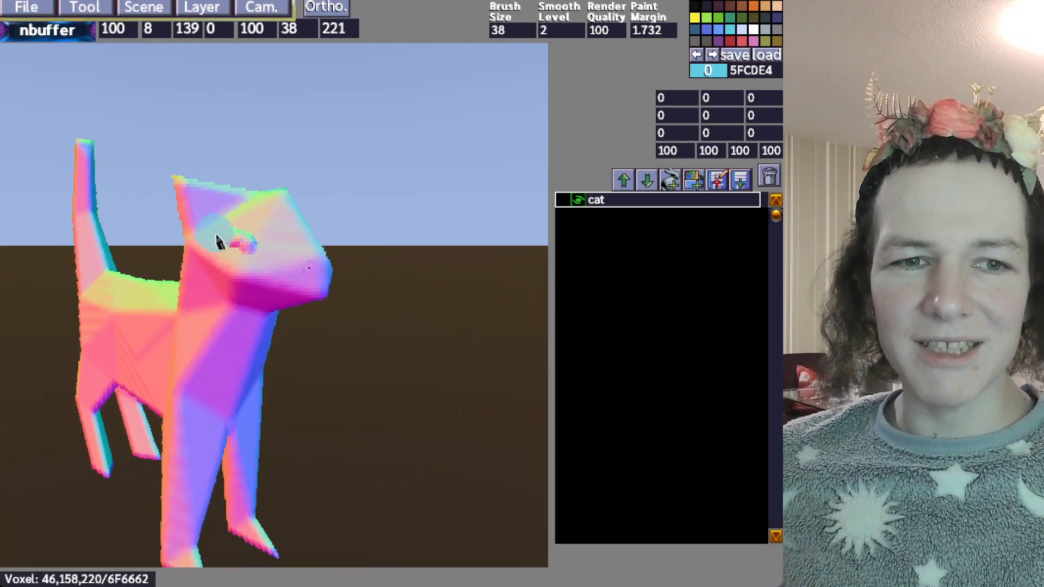
pyautogui.press('a')
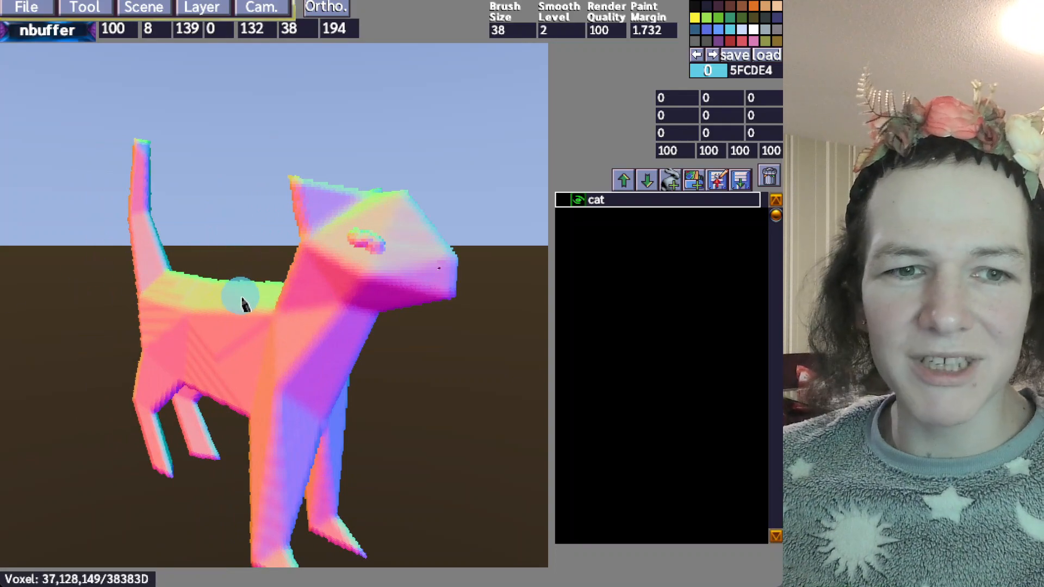
# Sculpt a cyan 5FCDE4 strip along the cat's neck and back with the size 38 brush
pyautogui.press('w')
pyautogui.moveTo(244, 296); pyautogui.dragTo(154, 297, button='right')
pyautogui.press('d')
pyautogui.press('s')
pyautogui.press('w')
pyautogui.moveTo(392, 324)
pyautogui.mouseDown()
pyautogui.moveTo(245, 326)
pyautogui.moveTo(327, 340)
pyautogui.moveTo(367, 363)
pyautogui.moveTo(256, 359)
pyautogui.moveTo(315, 364)
pyautogui.moveTo(280, 361)
pyautogui.moveTo(220, 327)
pyautogui.mouseUp()
pyautogui.moveTo(244, 318)
pyautogui.mouseDown(button='right')
pyautogui.moveTo(243, 304)
pyautogui.moveTo(257, 349)
pyautogui.moveTo(170, 350)
pyautogui.moveTo(243, 121)
pyautogui.mouseUp(button='right')
pyautogui.press('w')
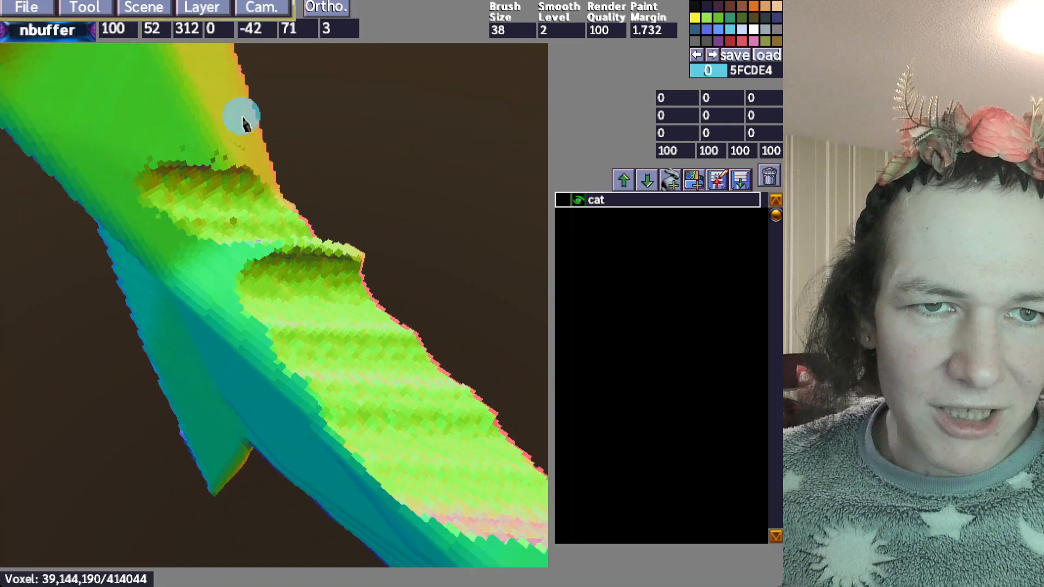
# Smooth the normals of the cat layer and set the render mode back to voxels
pyautogui.click(203, 9)
pyautogui.click(253, 207)
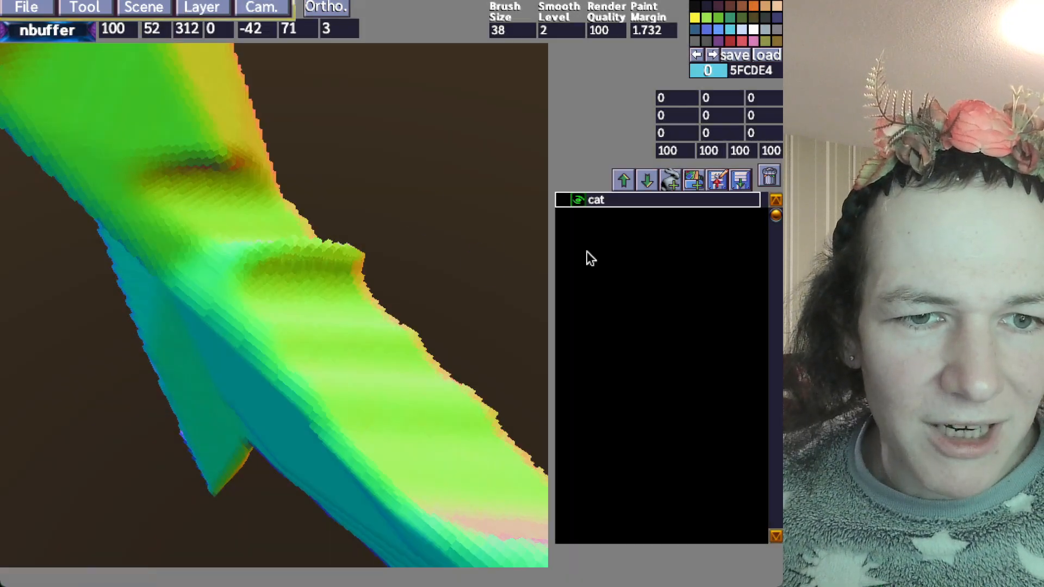
pyautogui.press('s')
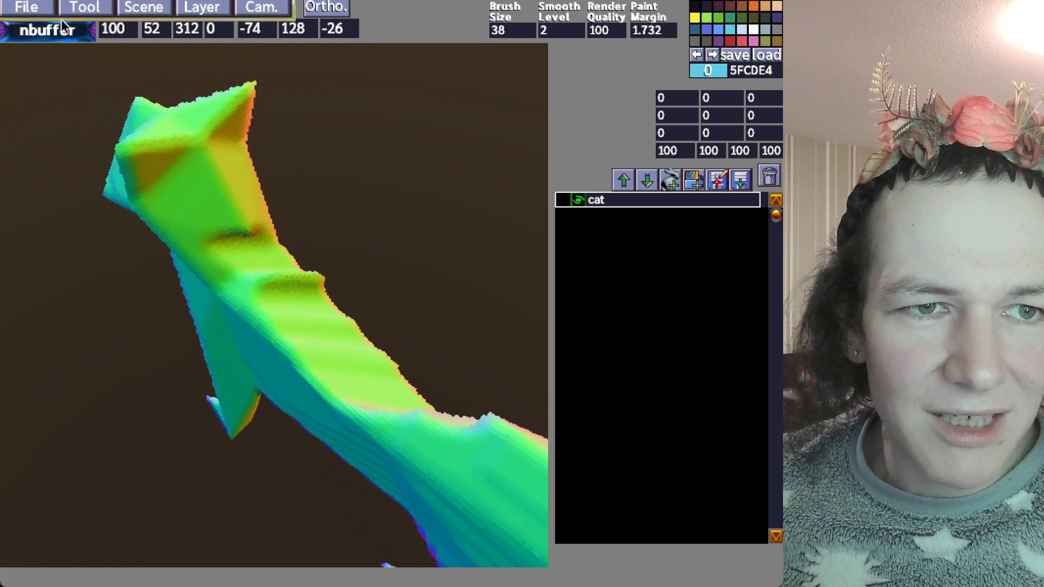
pyautogui.click(61, 33)
pyautogui.click(87, 64)
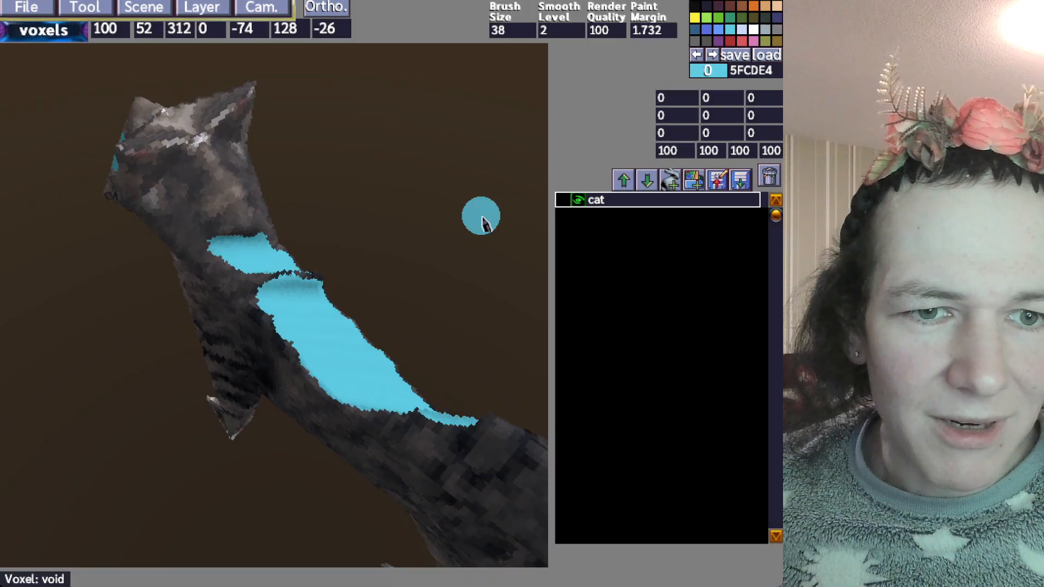
# Spatter cyan 5FCDE4 specks over the cat's head, neck and body with the size 38 brush
pyautogui.moveTo(343, 267)
pyautogui.mouseDown(button='middle')
pyautogui.moveTo(344, 285)
pyautogui.moveTo(332, 264)
pyautogui.mouseUp(button='middle')
pyautogui.click(199, 6)
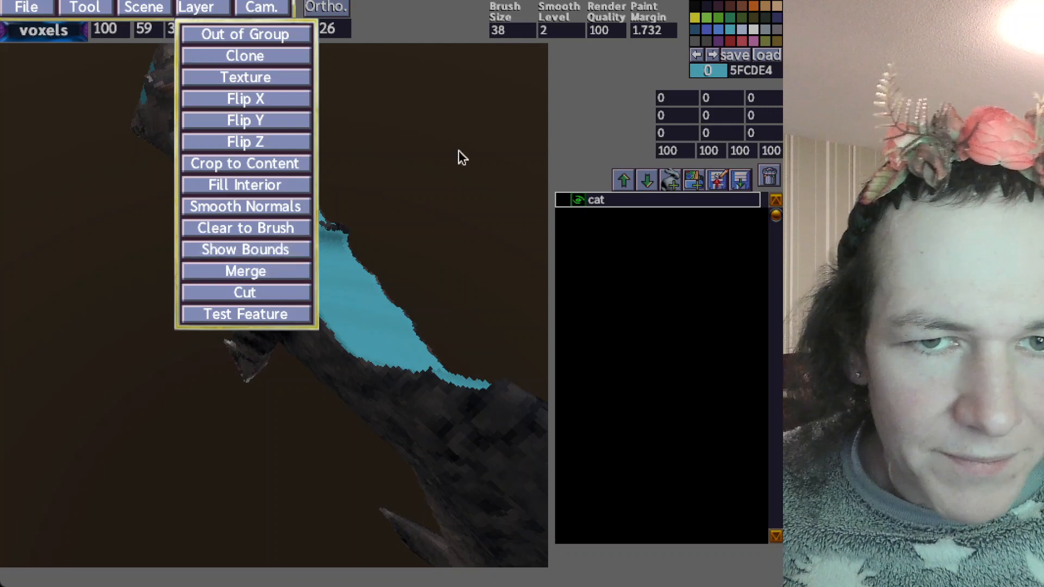
pyautogui.click(481, 167)
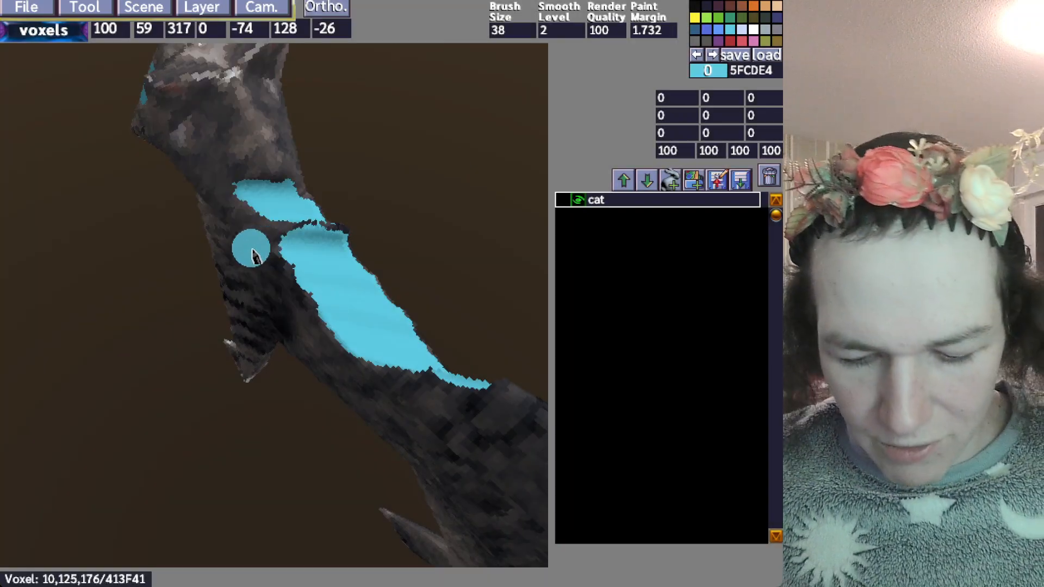
pyautogui.click(251, 168)
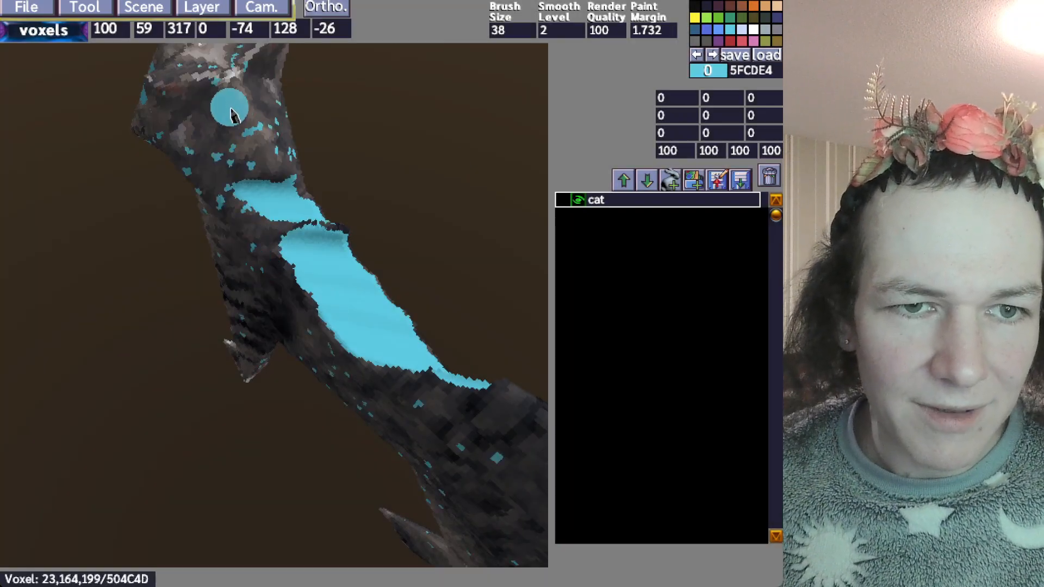
pyautogui.moveTo(211, 112)
pyautogui.mouseDown()
pyautogui.moveTo(163, 103)
pyautogui.moveTo(155, 121)
pyautogui.moveTo(234, 122)
pyautogui.moveTo(231, 103)
pyautogui.moveTo(208, 147)
pyautogui.moveTo(157, 156)
pyautogui.mouseUp()
pyautogui.moveTo(371, 398)
pyautogui.mouseDown()
pyautogui.moveTo(490, 420)
pyautogui.moveTo(403, 399)
pyautogui.moveTo(466, 450)
pyautogui.moveTo(379, 387)
pyautogui.mouseUp()
pyautogui.moveTo(478, 403)
pyautogui.mouseDown()
pyautogui.moveTo(415, 396)
pyautogui.moveTo(418, 419)
pyautogui.mouseUp()
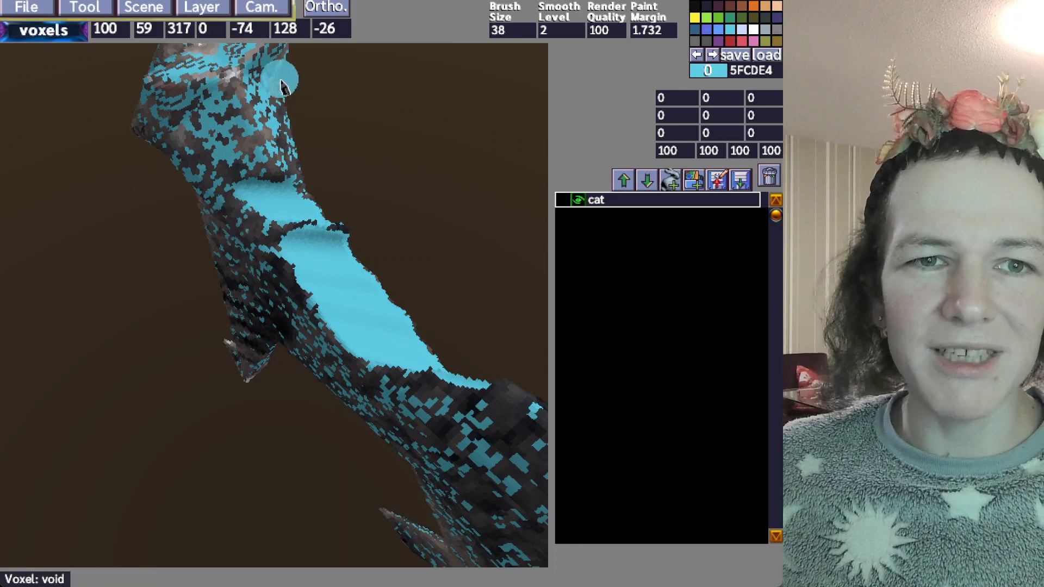
# Examine the speckled cat from the side and round to the front of its face
pyautogui.press('s')
pyautogui.press('s')
pyautogui.moveTo(224, 118); pyautogui.dragTo(298, 96, button='middle')
pyautogui.press('a')
pyautogui.press('w')
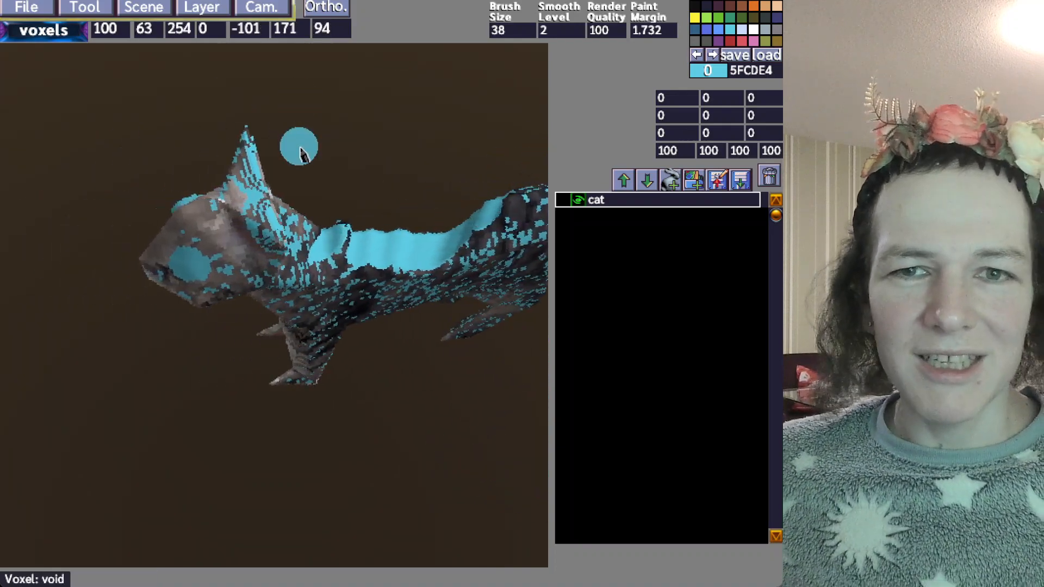
pyautogui.moveTo(299, 147); pyautogui.dragTo(410, 108, button='middle')
pyautogui.press('s')
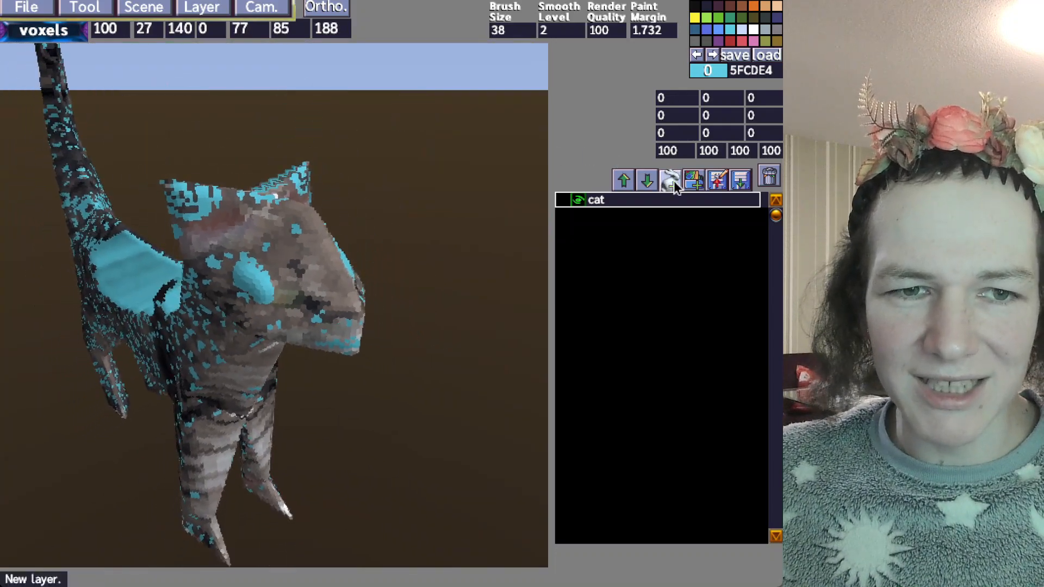
# Try to import dodecahedron.obj from the basic meshes folder as a new layer
pyautogui.click(672, 182)
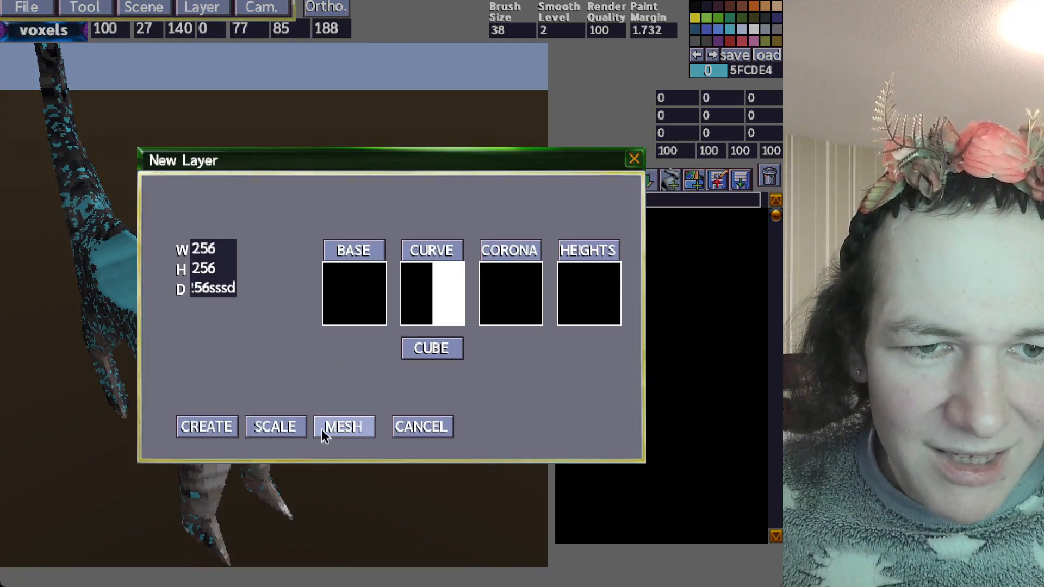
pyautogui.click(336, 429)
pyautogui.click(297, 223)
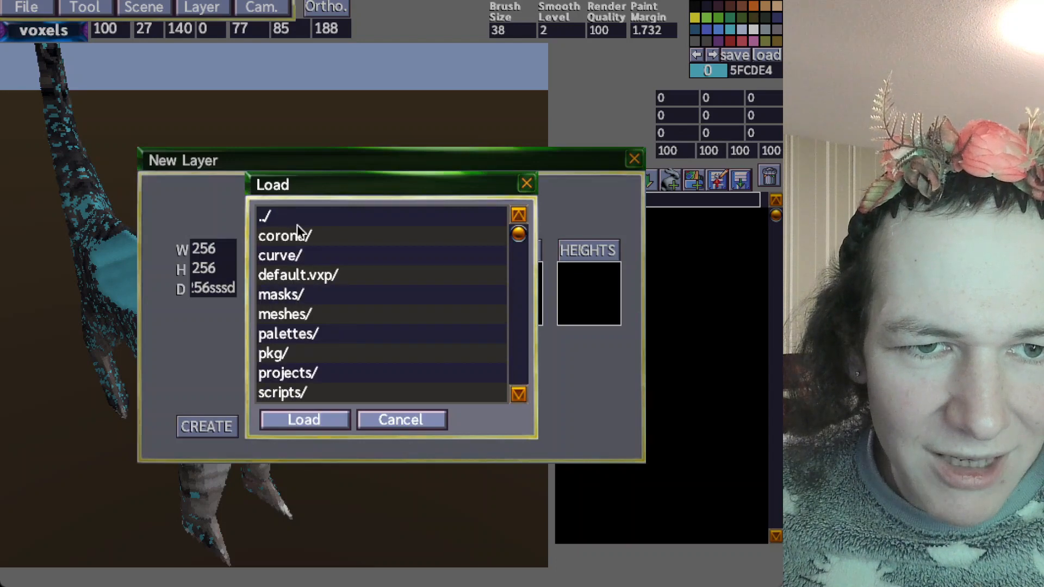
pyautogui.click(297, 238)
pyautogui.click(286, 214)
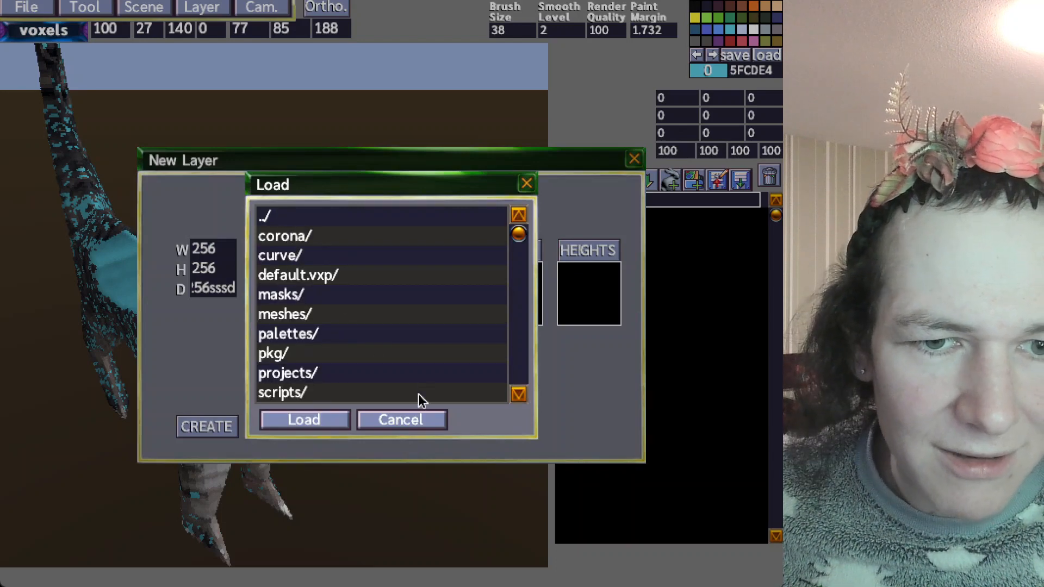
pyautogui.click(421, 419)
pyautogui.click(344, 428)
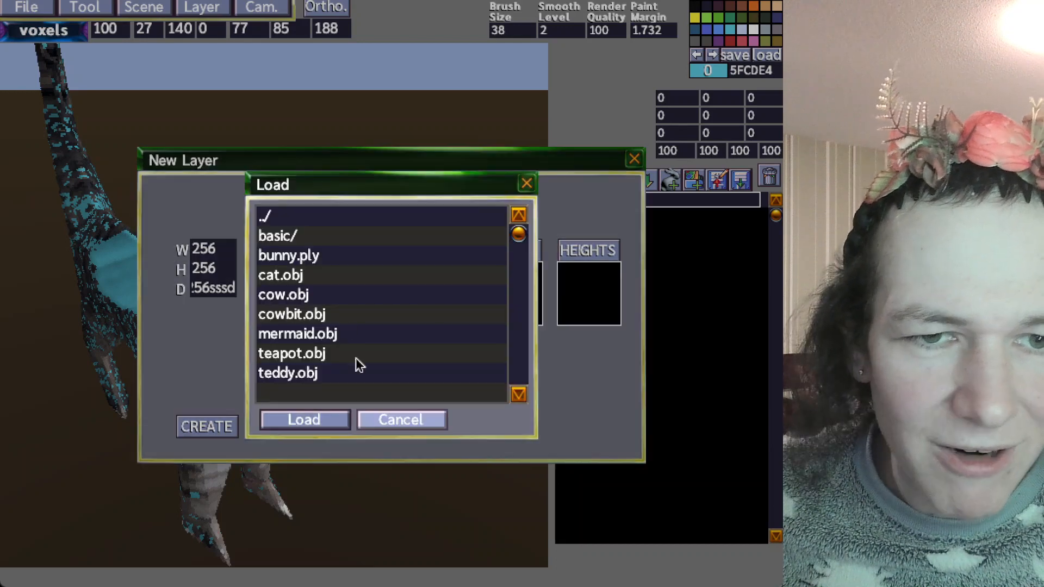
pyautogui.doubleClick(288, 237)
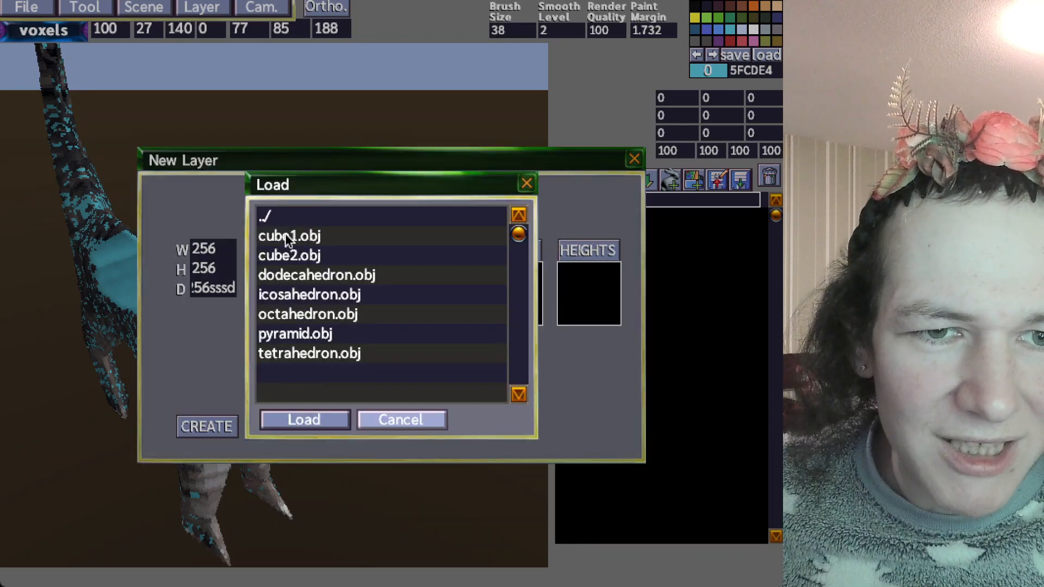
pyautogui.click(301, 276)
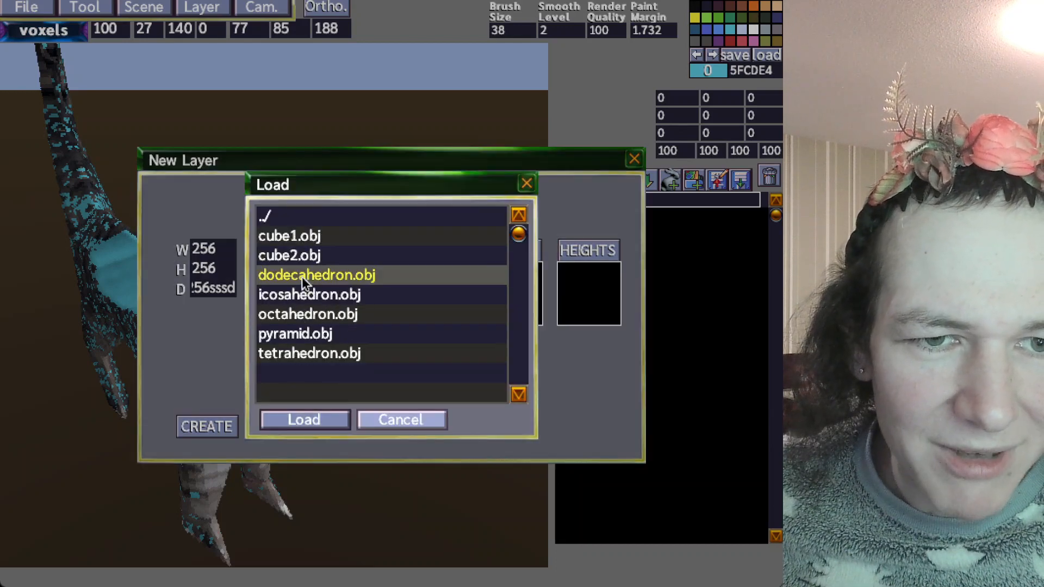
pyautogui.click(324, 423)
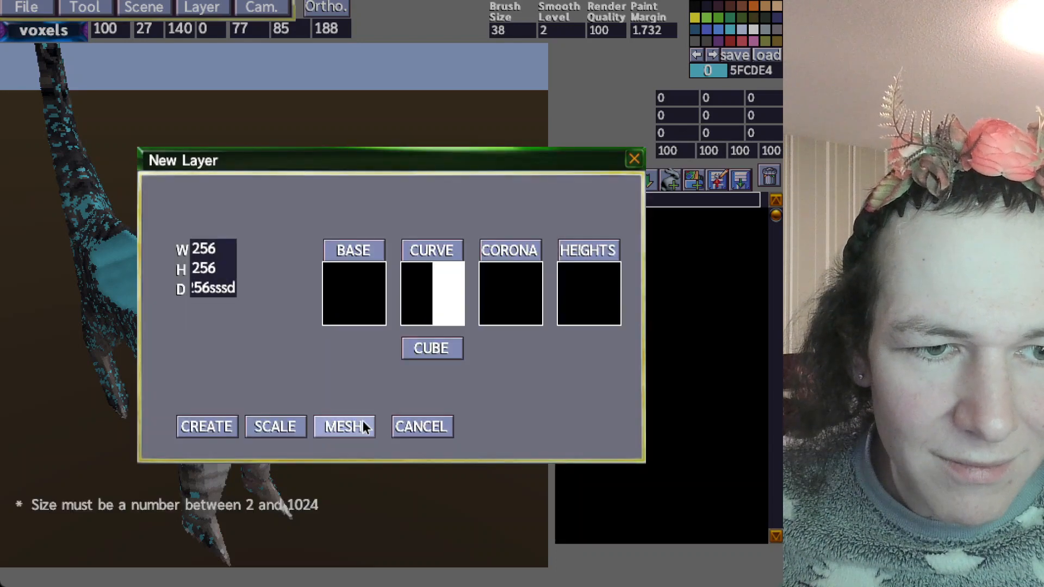
pyautogui.click(368, 431)
pyautogui.click(394, 420)
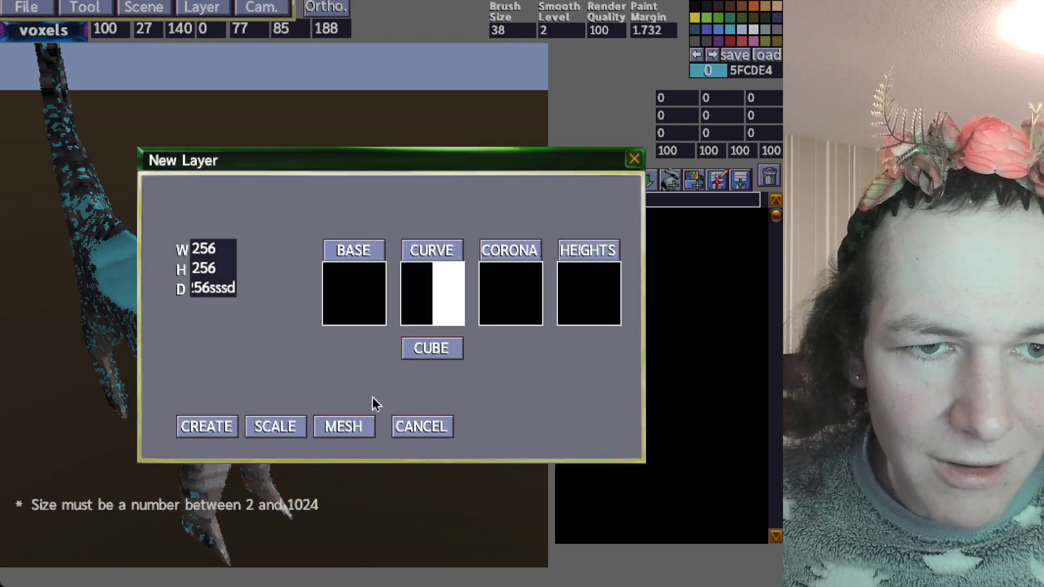
# Import dodecahedron.obj from the basic folder as a new layer with depth 256, and discard the cat layer
pyautogui.press('BackSpace')
pyautogui.press('BackSpace')
pyautogui.press('BackSpace')
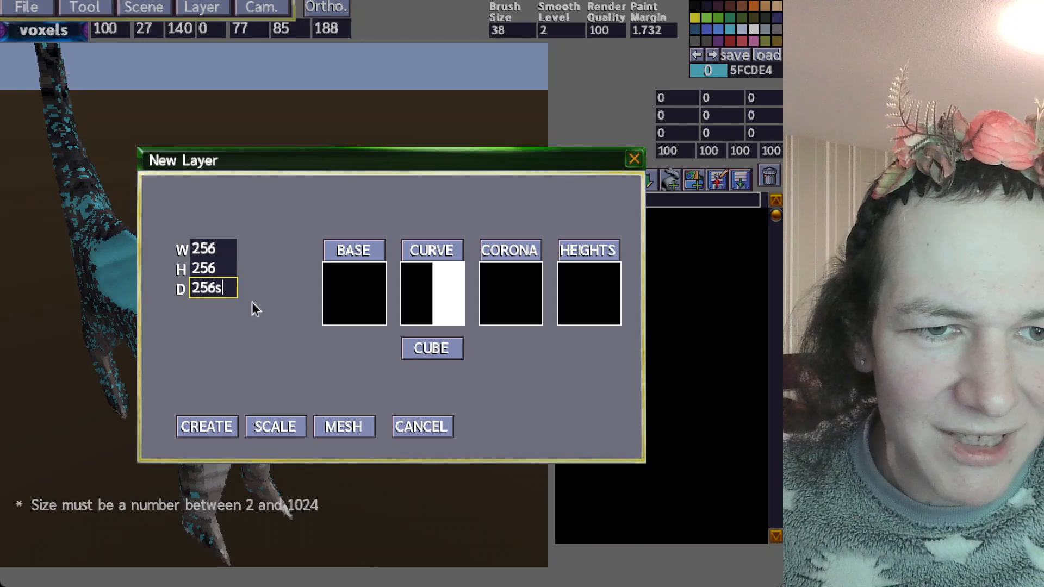
pyautogui.click(350, 429)
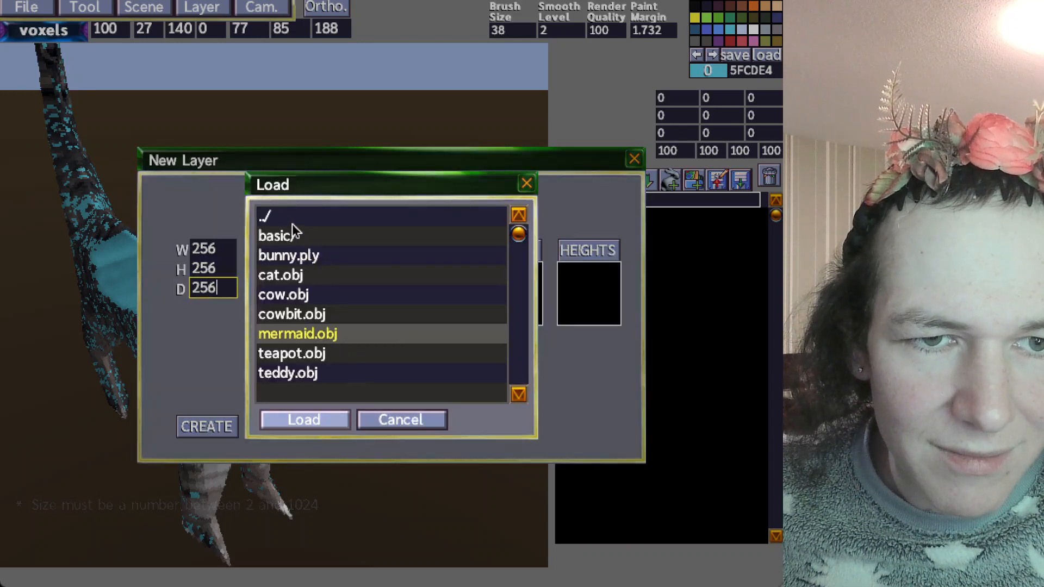
pyautogui.doubleClick(288, 239)
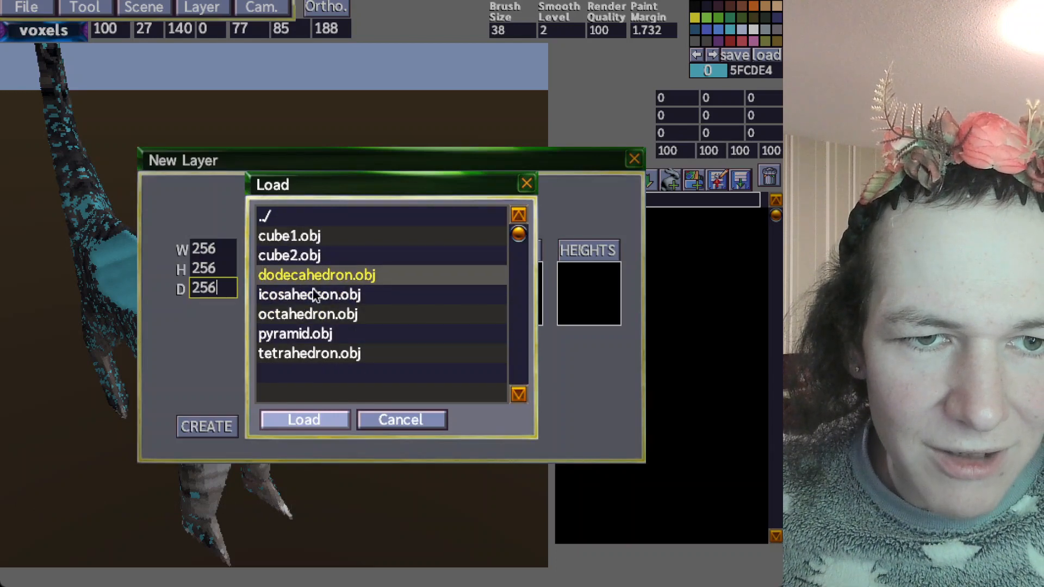
pyautogui.click(328, 419)
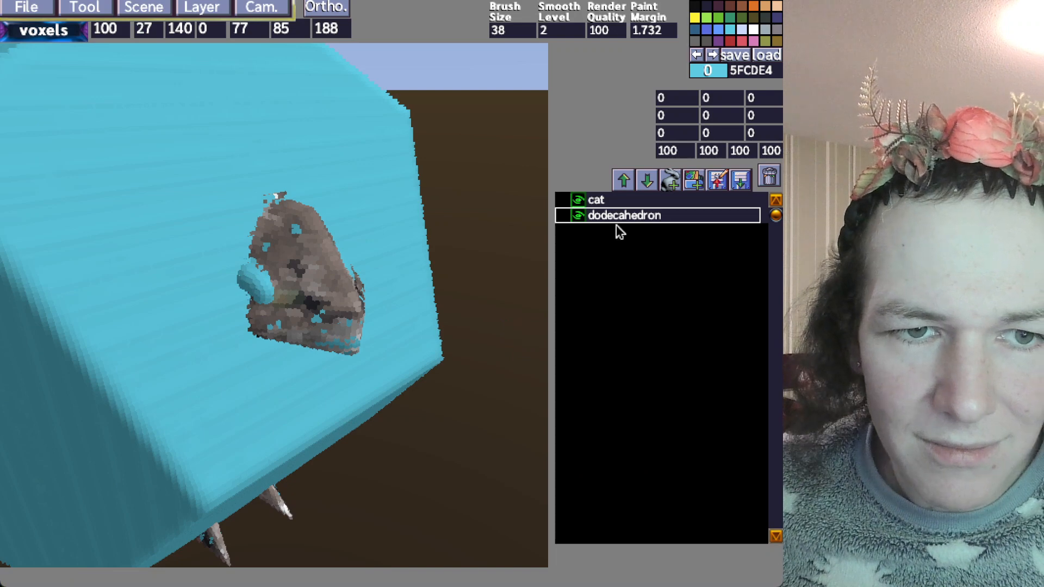
pyautogui.click(609, 201)
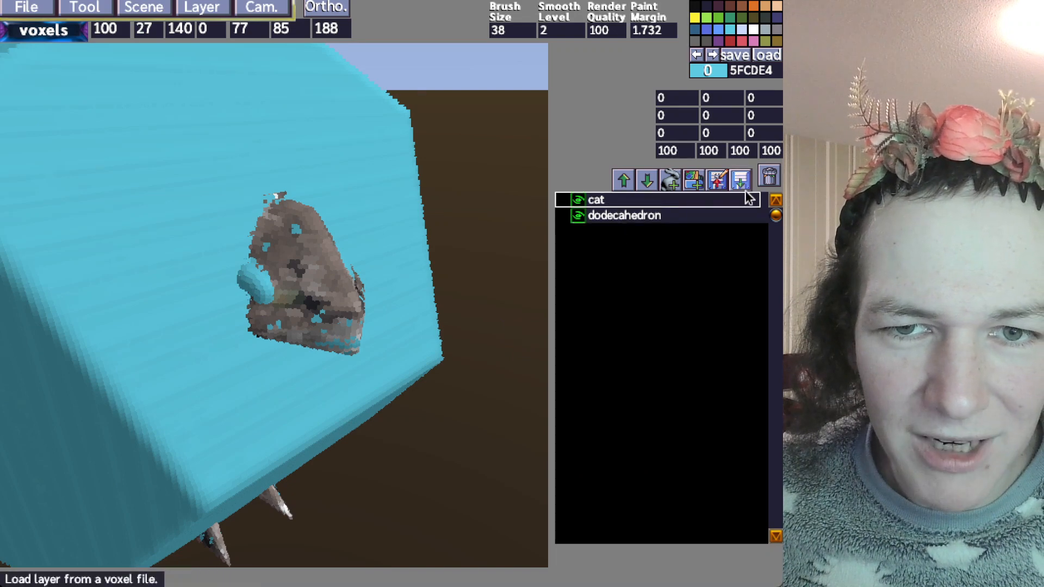
pyautogui.rightClick(769, 177)
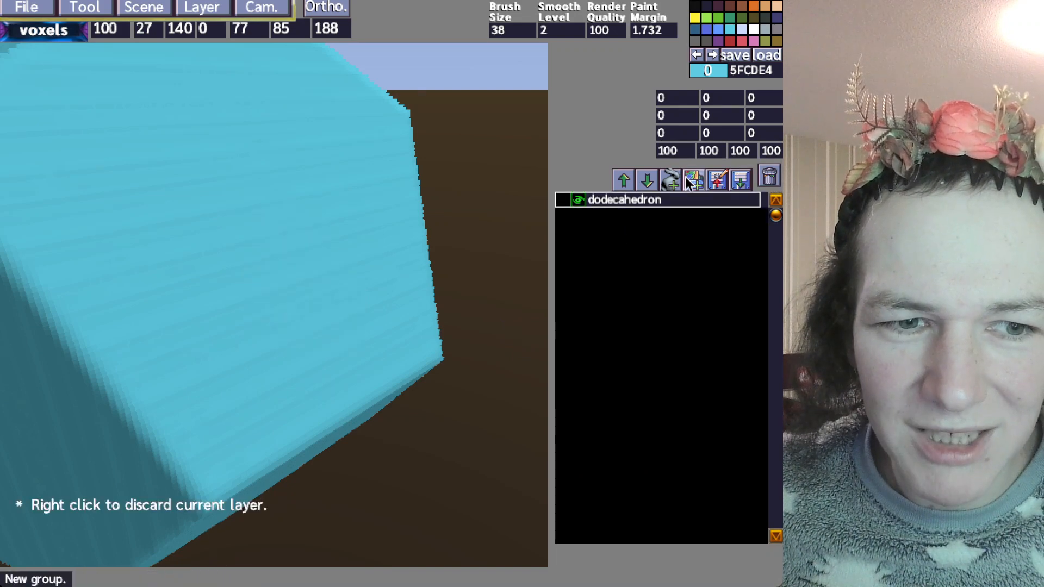
# Import pyramid.obj from the basic meshes folder as a new 256 x 256 x 256 layer
pyautogui.click(679, 188)
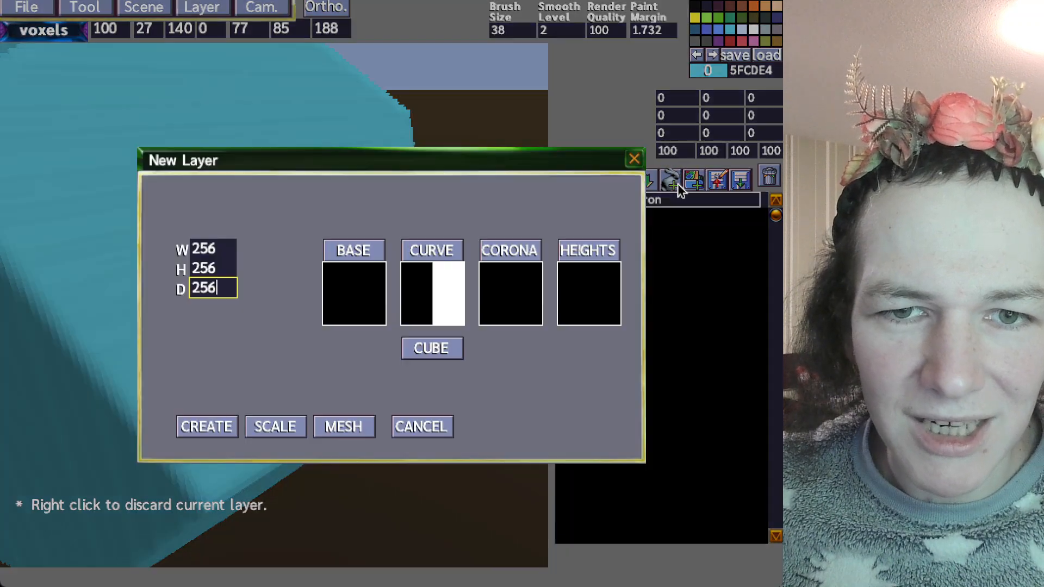
pyautogui.click(345, 427)
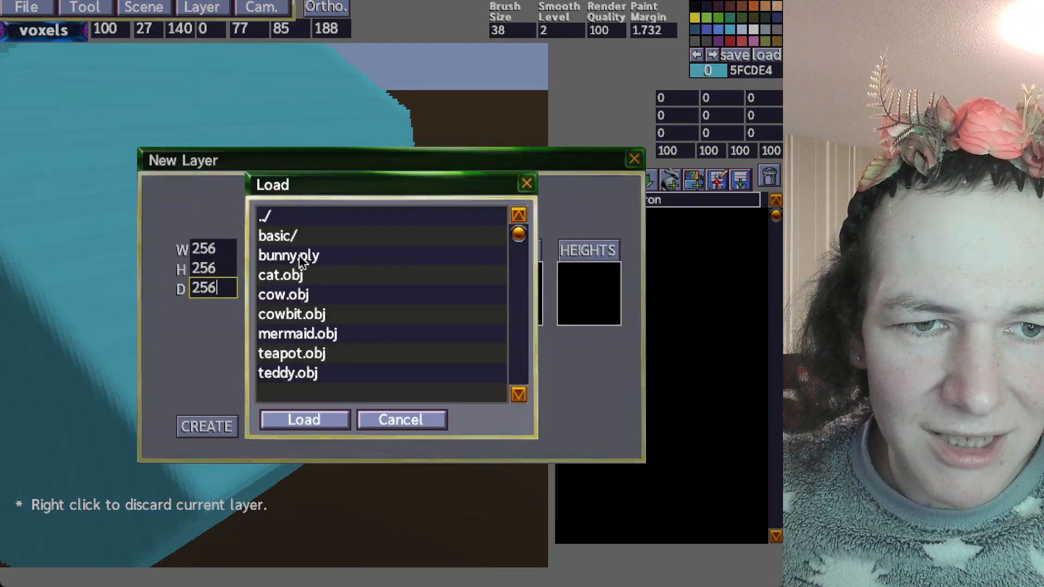
pyautogui.doubleClick(286, 240)
pyautogui.click(323, 332)
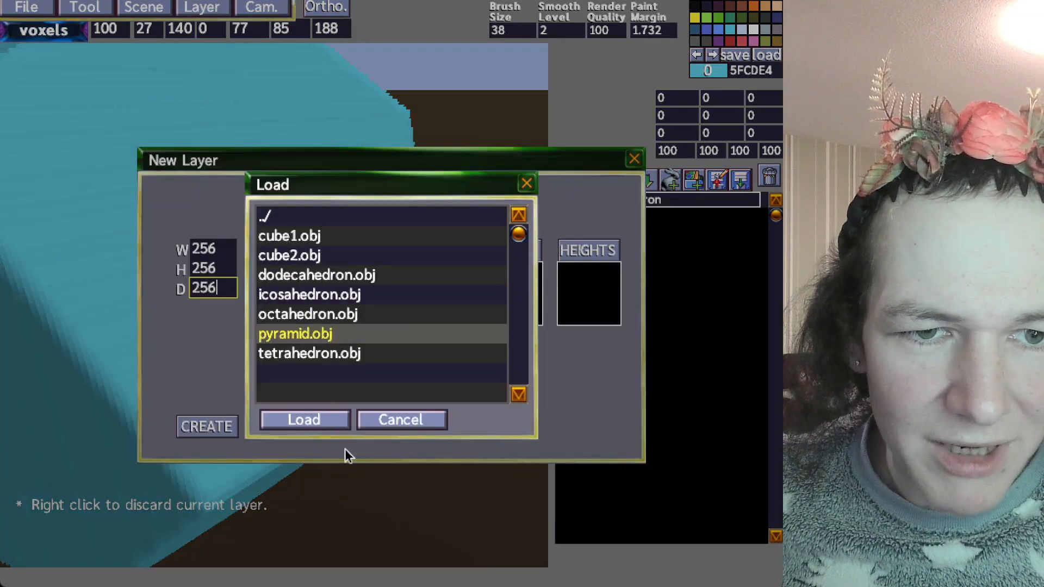
pyautogui.click(333, 422)
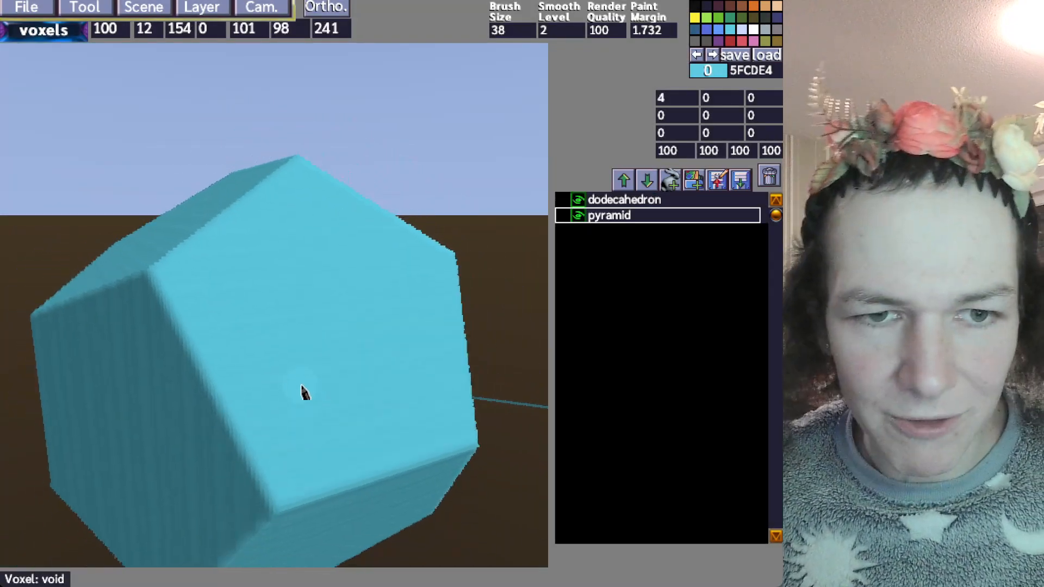
# Move the pyramid layer to position 64, 0, 92 and discard it
pyautogui.moveTo(303, 391); pyautogui.dragTo(279, 390, button='middle')
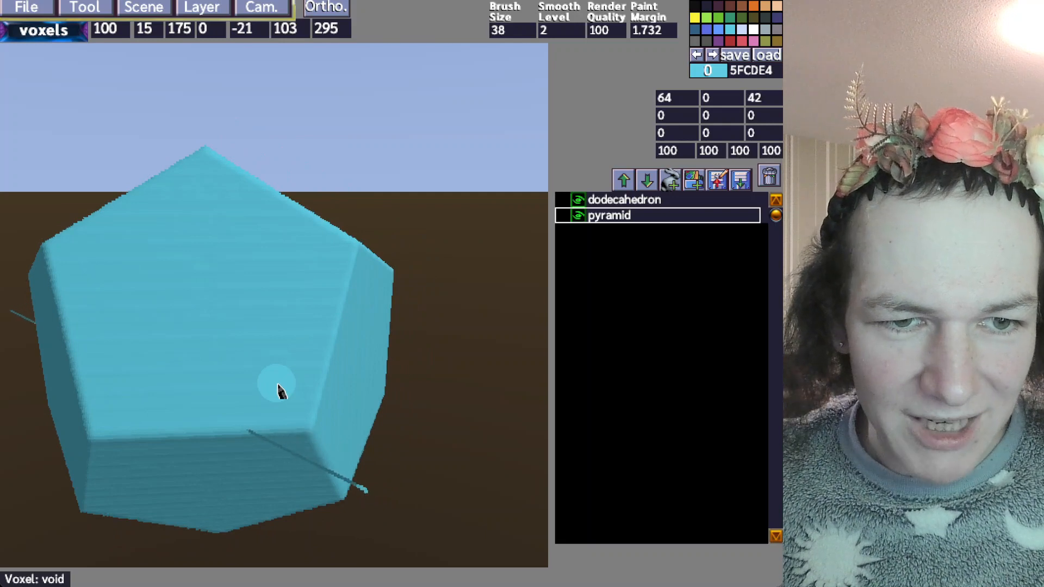
pyautogui.press('Down')
pyautogui.moveTo(333, 386); pyautogui.dragTo(303, 385, button='middle')
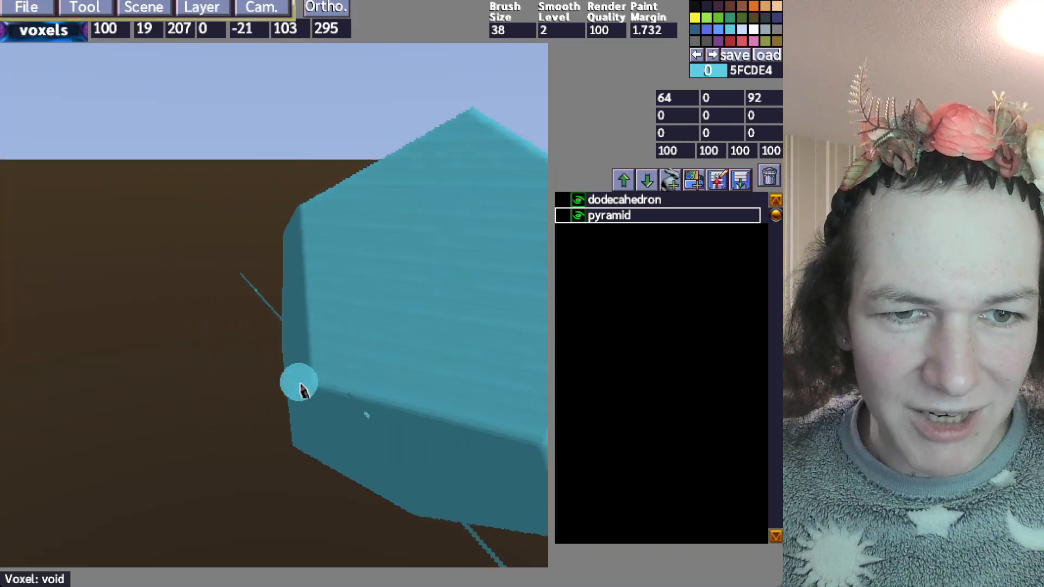
pyautogui.click(770, 177)
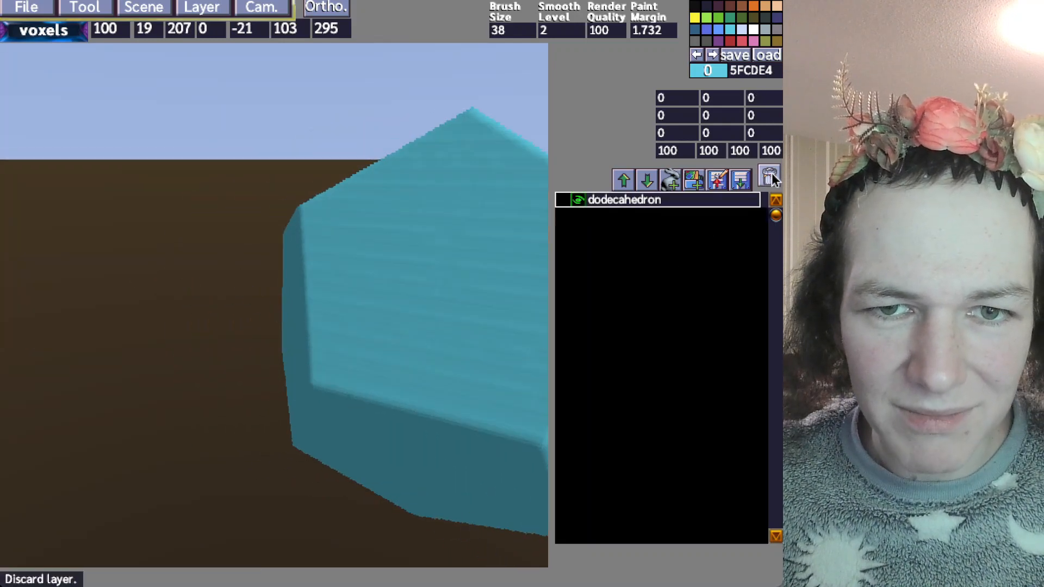
# Import icosahedron.obj from the basic meshes folder as a new 256 x 256 x 256 layer
pyautogui.click(679, 186)
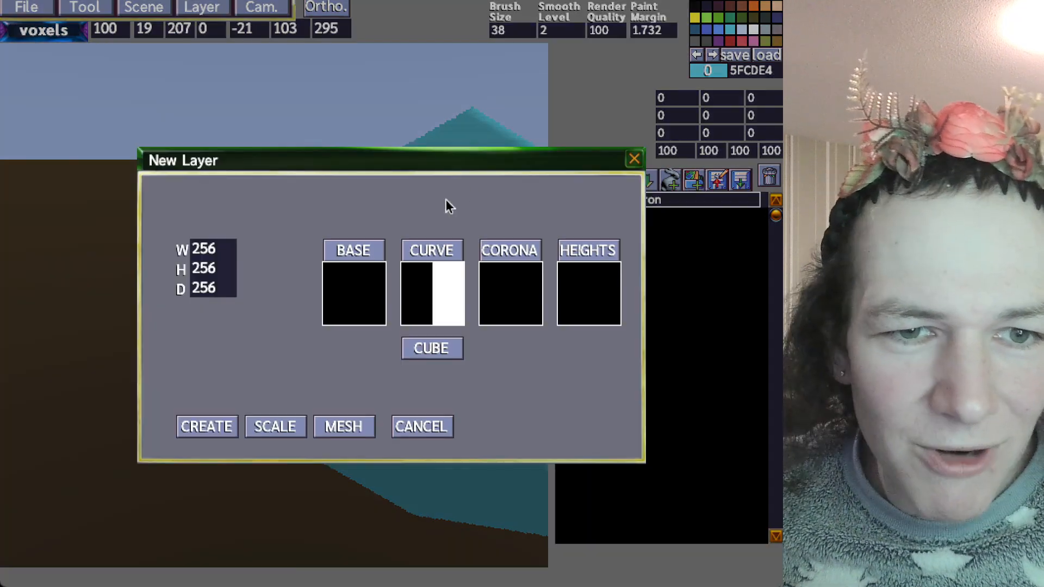
pyautogui.click(339, 427)
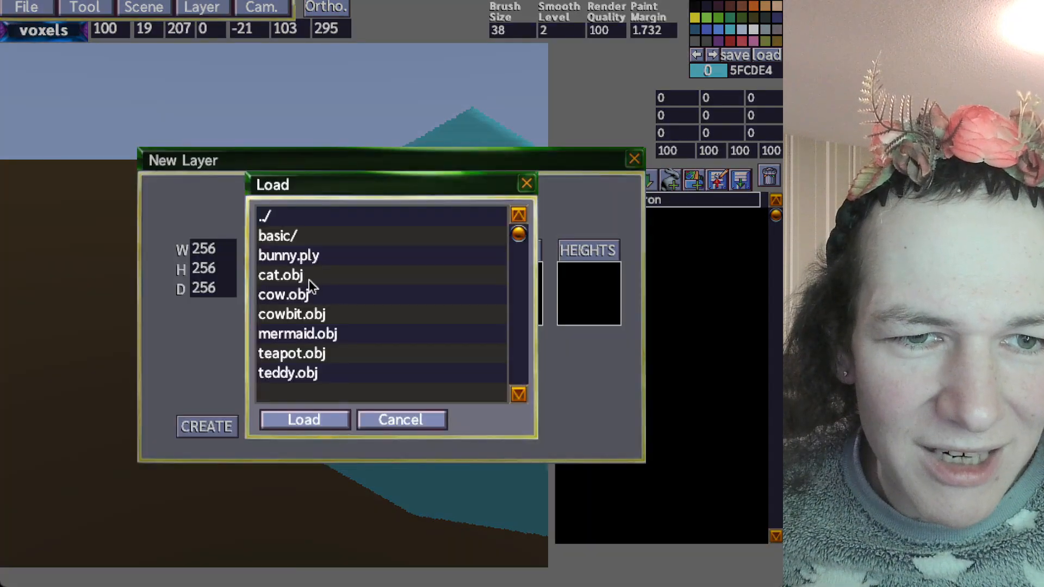
pyautogui.doubleClick(285, 234)
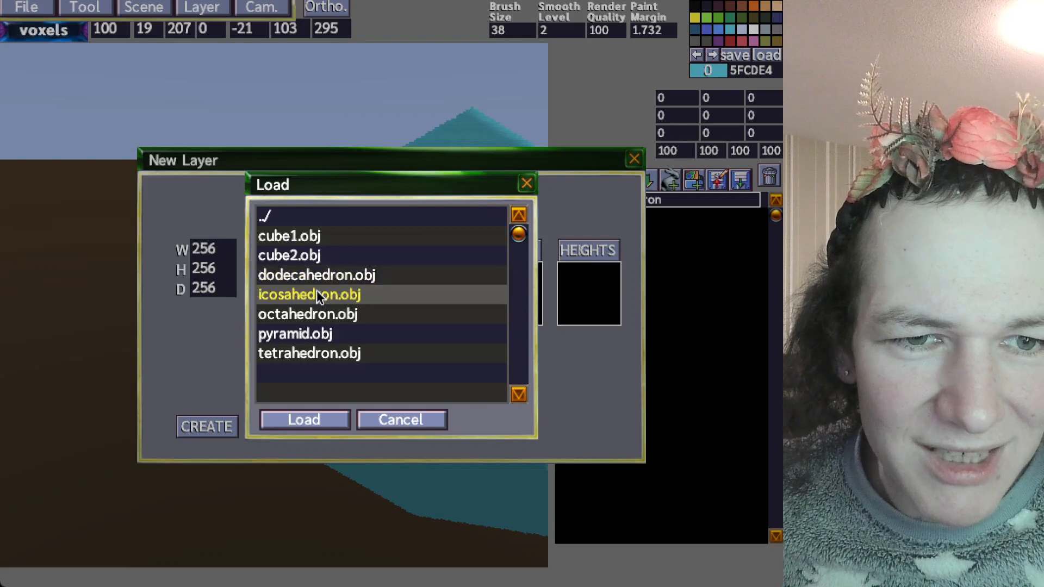
pyautogui.click(317, 420)
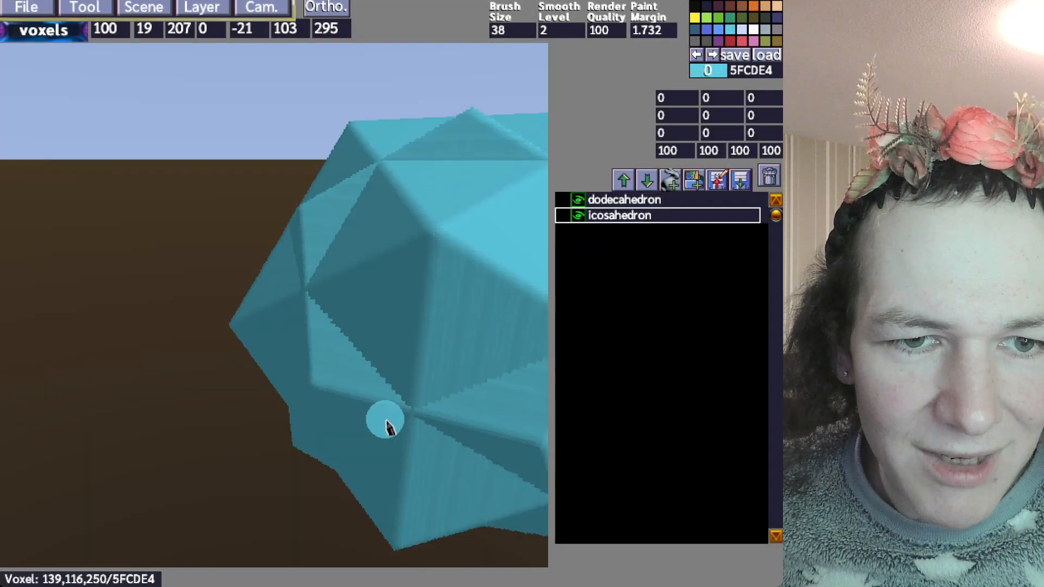
# Move the icosahedron layer clear of the dodecahedron to position -296, 0, 0
pyautogui.press('s')
pyautogui.moveTo(254, 401); pyautogui.dragTo(272, 378, button='middle')
pyautogui.press('Left')
pyautogui.press('Left')
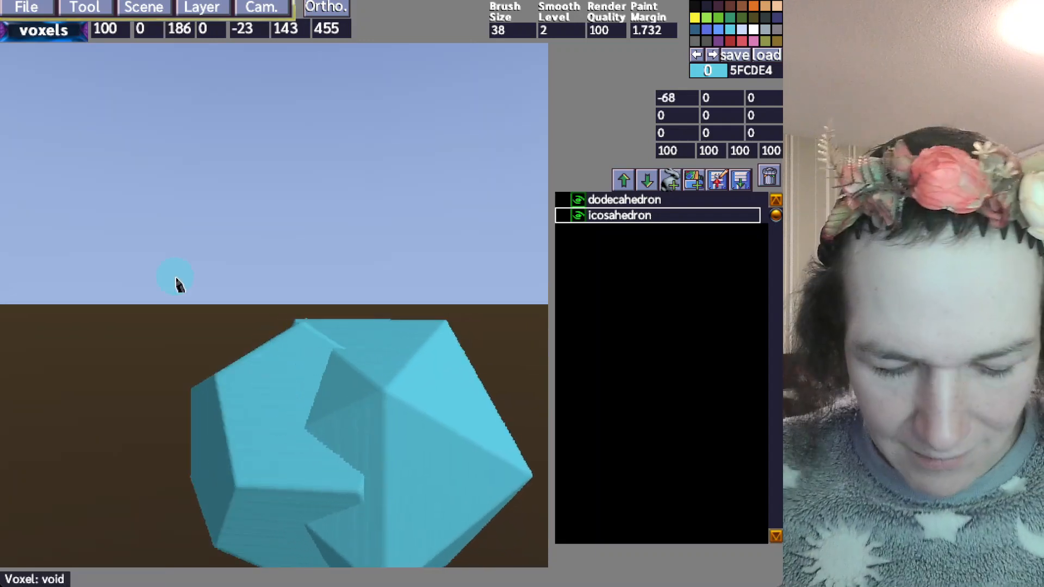
pyautogui.press('Left')
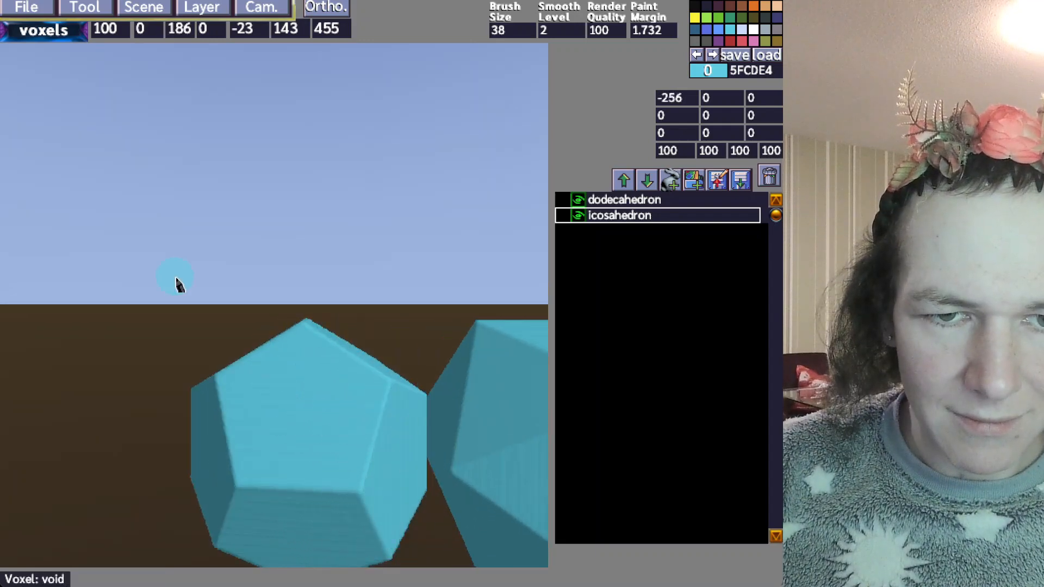
pyautogui.moveTo(177, 281); pyautogui.dragTo(217, 298, button='middle')
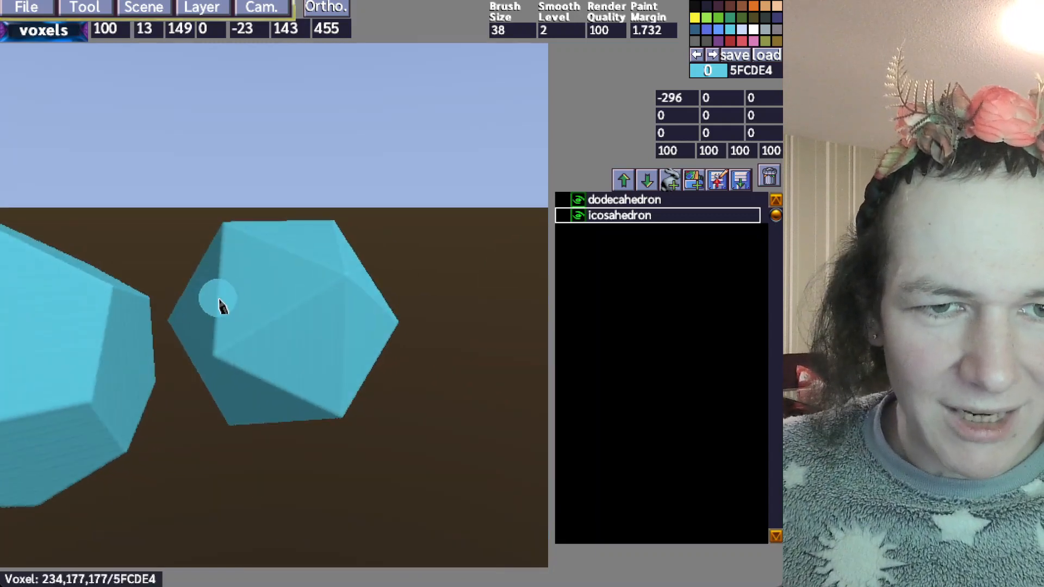
pyautogui.moveTo(282, 228); pyautogui.dragTo(275, 280, button='middle')
pyautogui.scroll(-2, 261, 244)
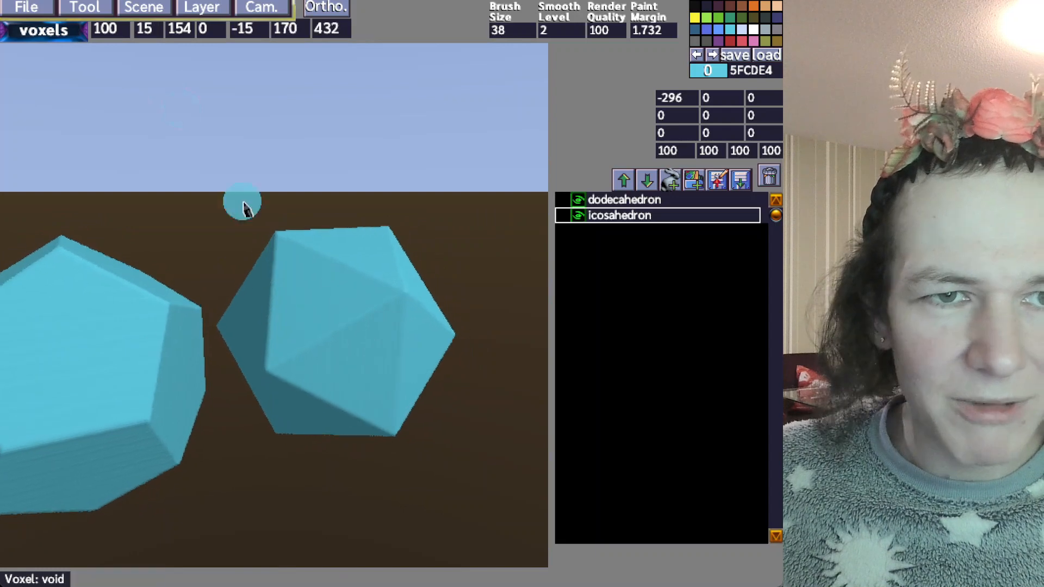
# Run the each_frame.s script on the icosahedron layer
pyautogui.click(83, 11)
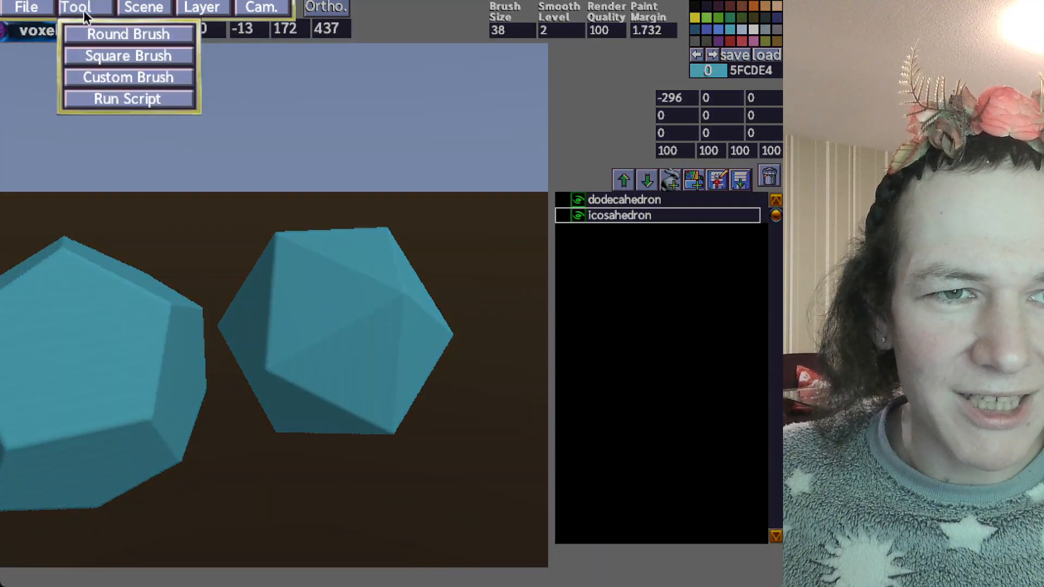
pyautogui.click(148, 97)
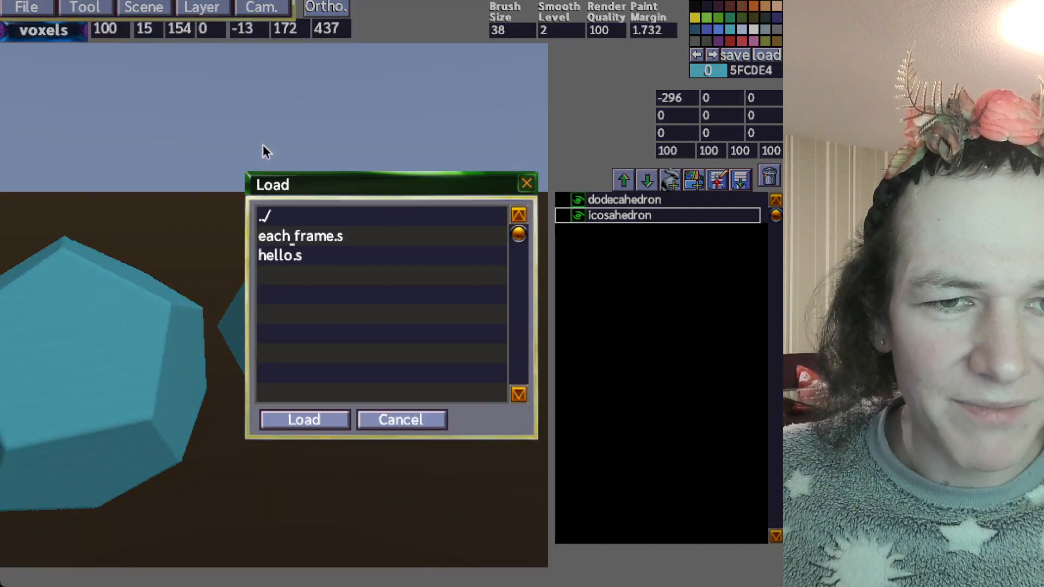
pyautogui.click(326, 237)
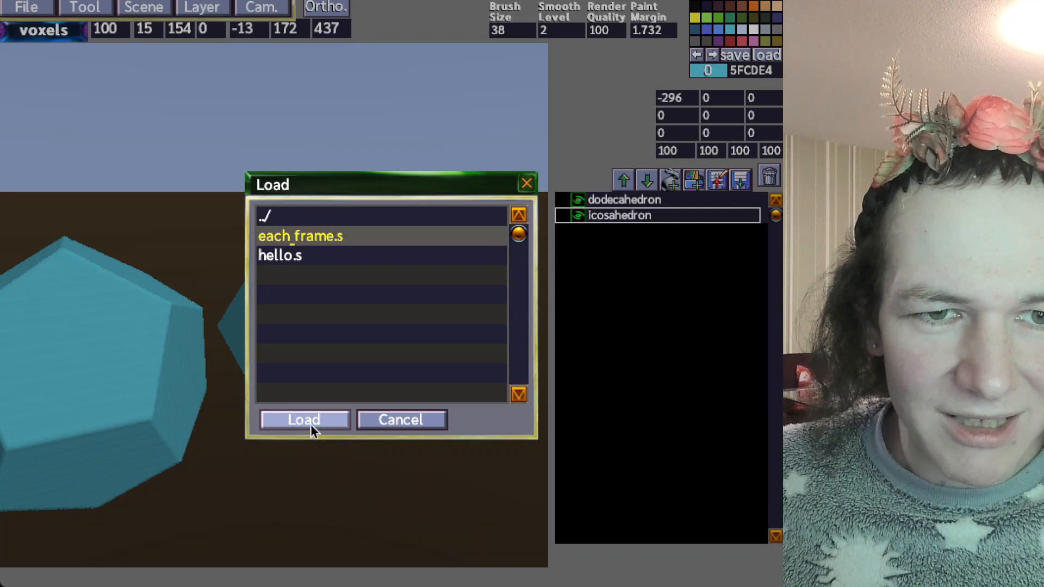
pyautogui.click(312, 427)
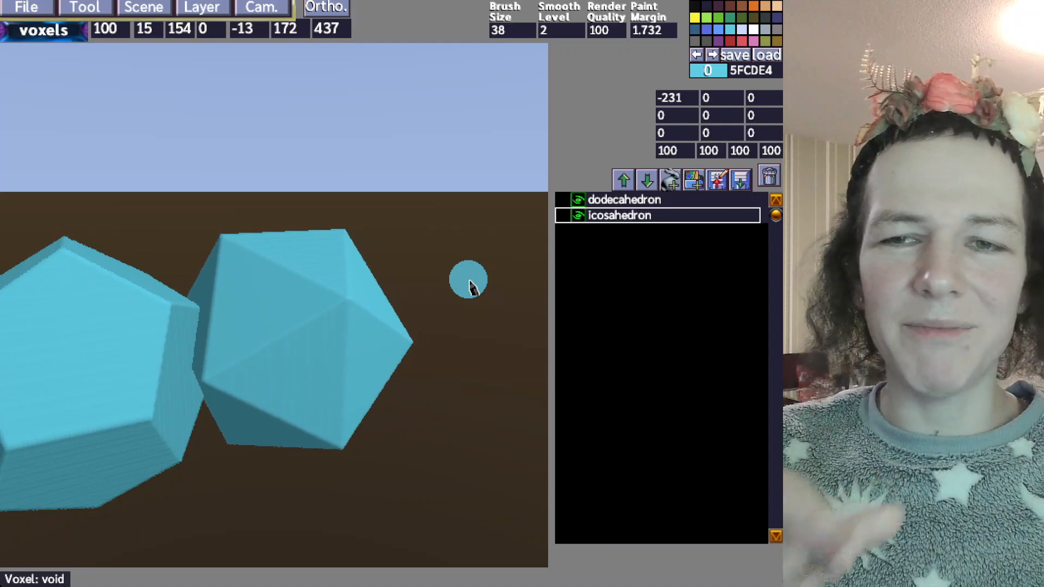
# Add a new group to the layer list and select the icosahedron layer
pyautogui.moveTo(461, 272)
pyautogui.mouseDown(button='middle')
pyautogui.moveTo(440, 238)
pyautogui.moveTo(462, 285)
pyautogui.mouseUp(button='middle')
pyautogui.scroll(5, 441, 239)
pyautogui.scroll(-3, 468, 281)
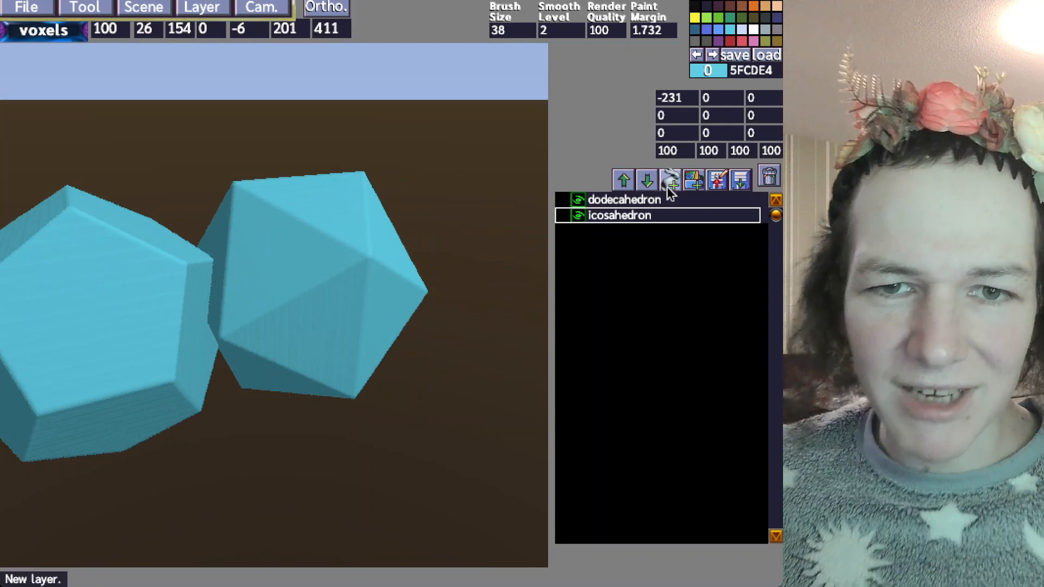
pyautogui.click(693, 188)
pyautogui.click(659, 217)
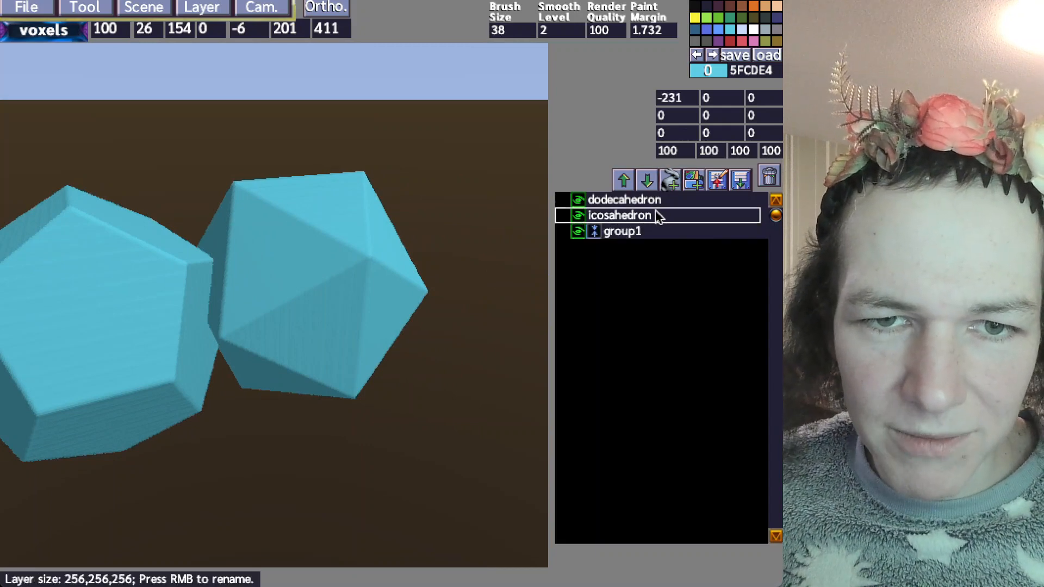
# Rename the new group at the end of the layer list as basics
pyautogui.rightClick(641, 230)
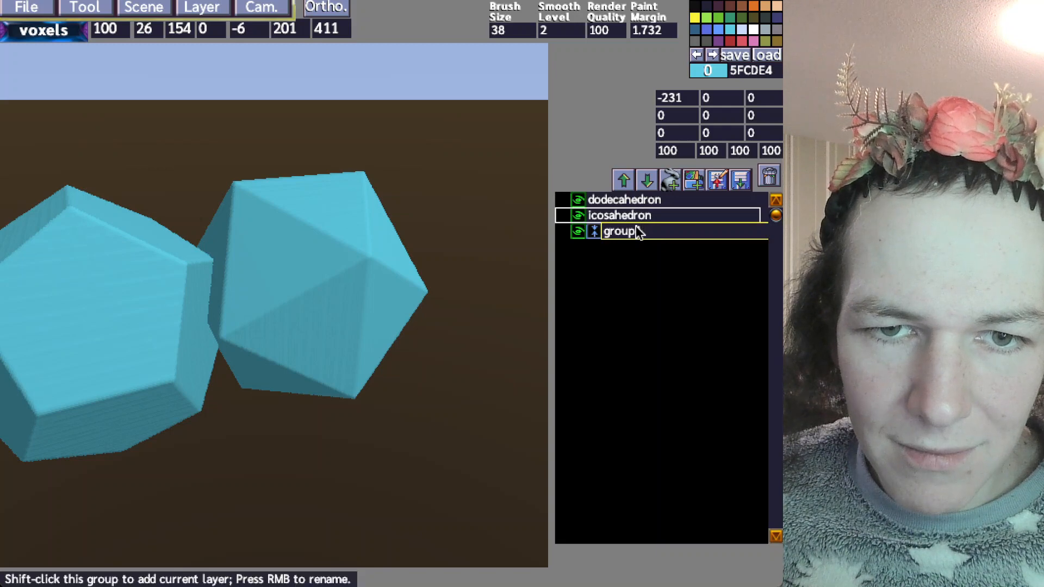
pyautogui.click(636, 232)
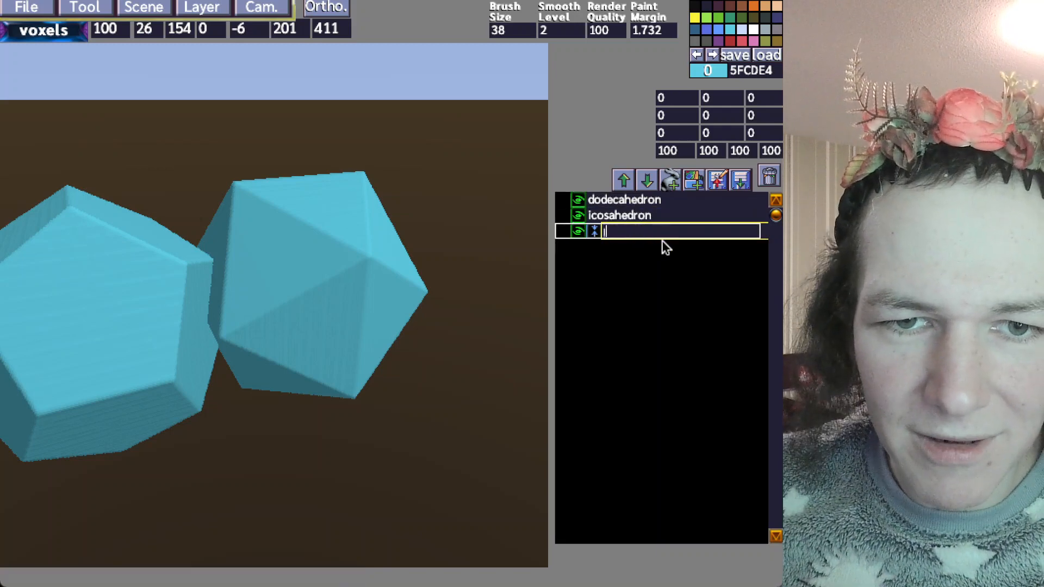
pyautogui.write('basics')
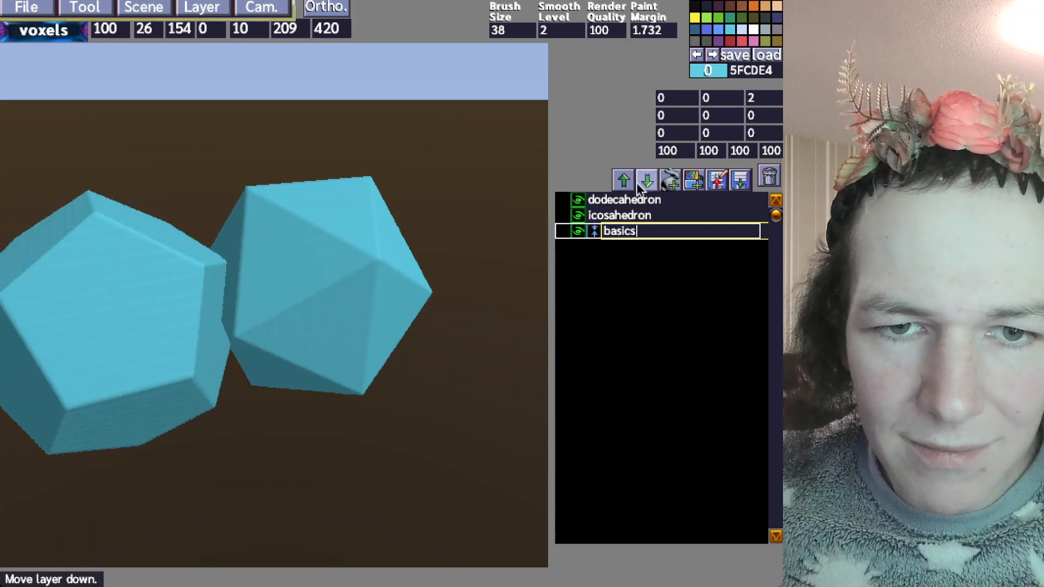
# Add the icosahedron and dodecahedron layers to the basics group
pyautogui.click(636, 200)
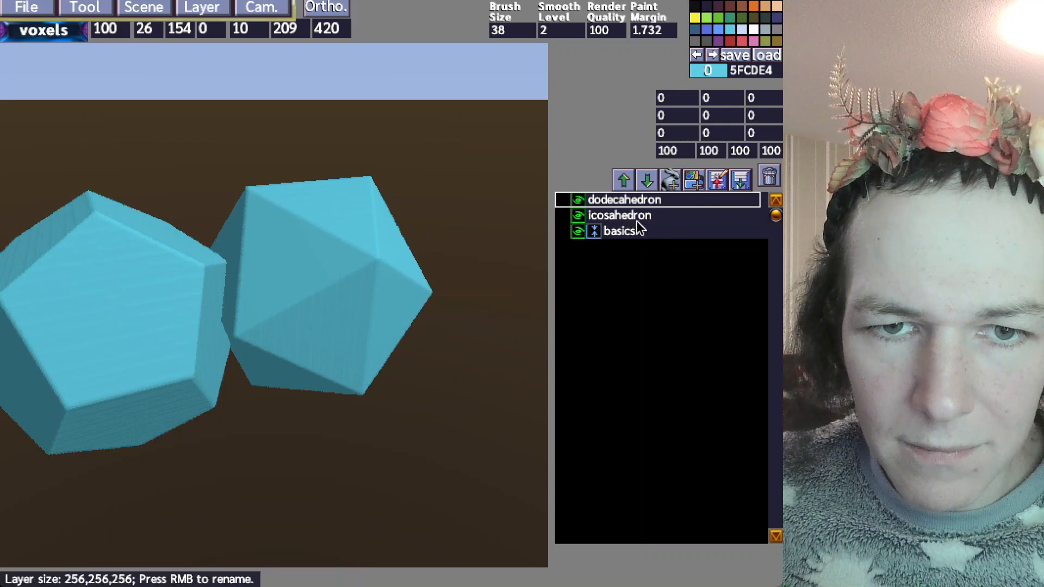
pyautogui.click(636, 220)
pyautogui.click(635, 225)
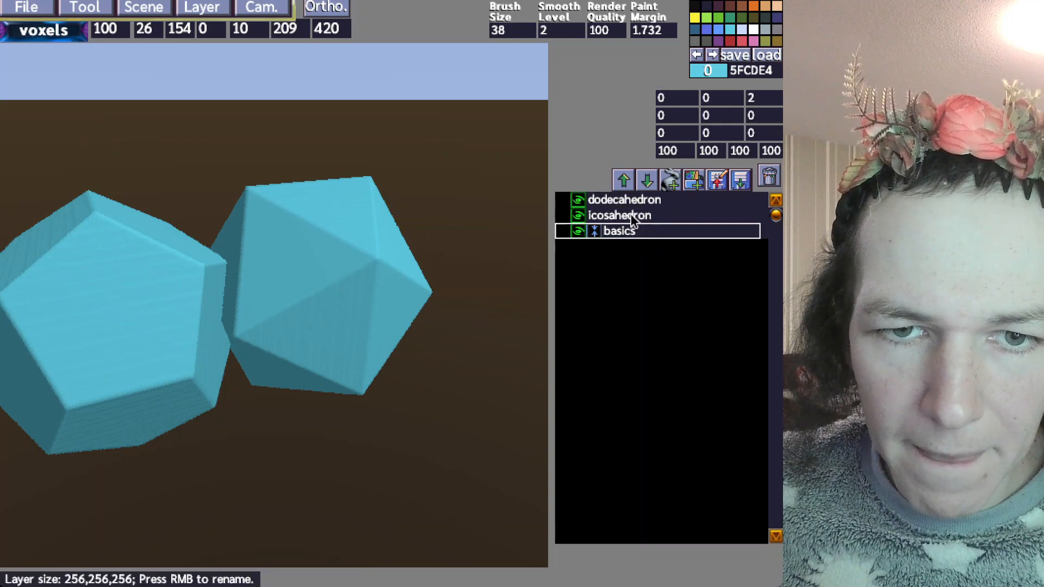
pyautogui.keyDown('shift'); pyautogui.click(631, 214); pyautogui.keyUp('shift')
pyautogui.keyDown('shift'); pyautogui.click(629, 202); pyautogui.keyUp('shift')
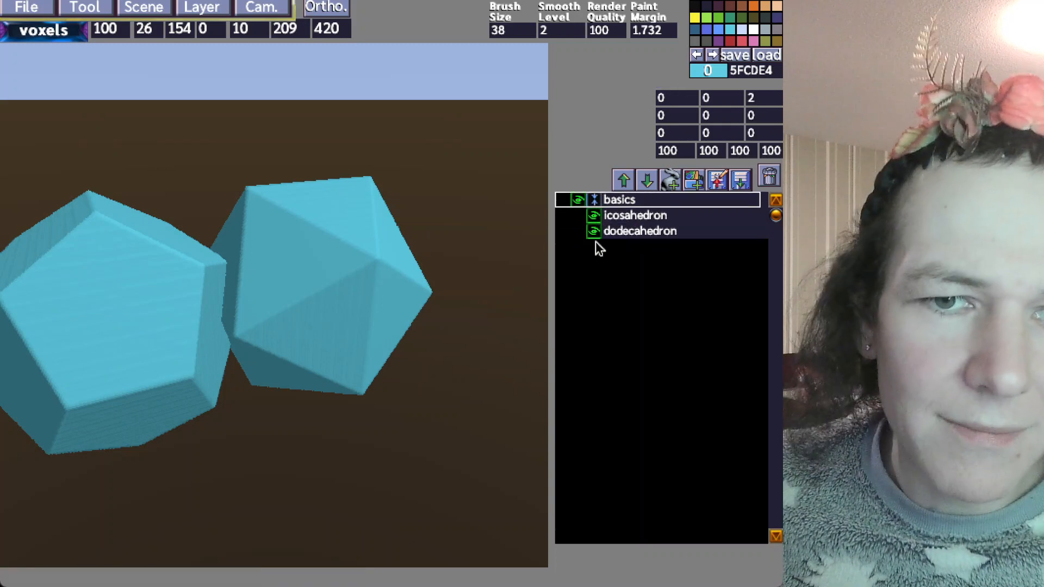
# Move the whole basics group to position 16, 26, 2 and set its rotation to 0, 35, 0
pyautogui.click(626, 216)
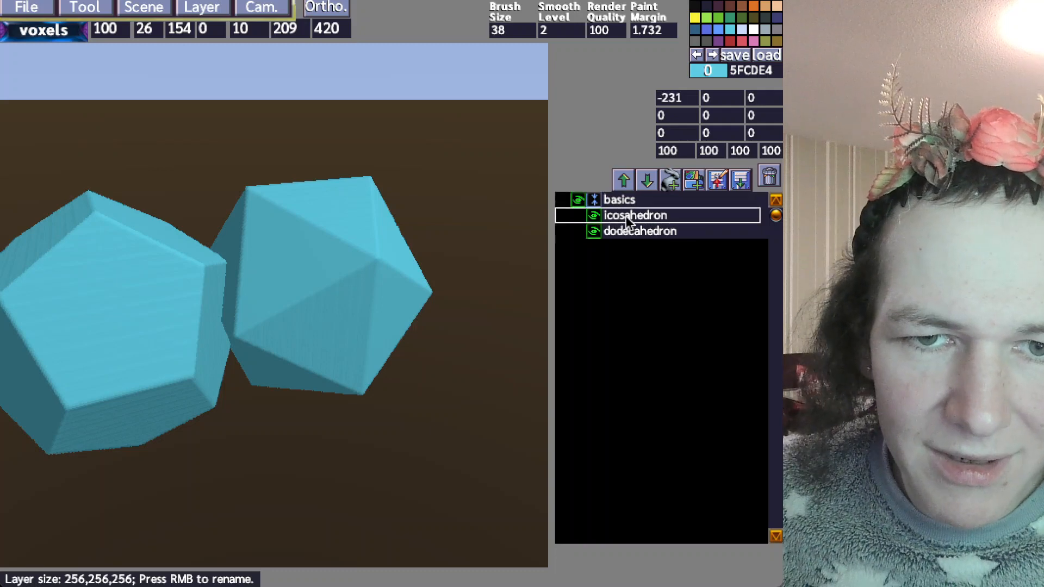
pyautogui.click(578, 201)
pyautogui.click(578, 202)
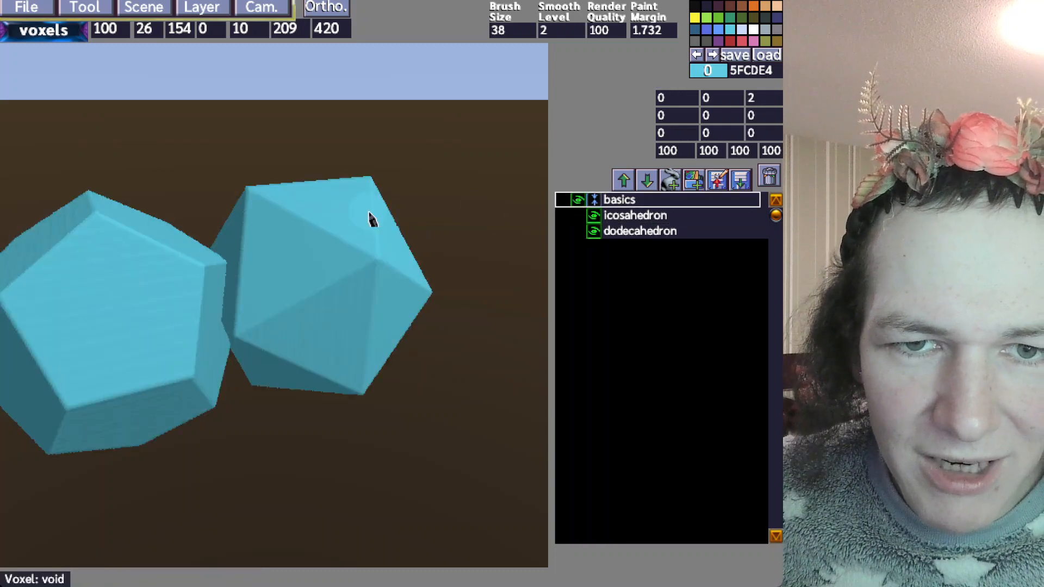
pyautogui.moveTo(369, 212); pyautogui.dragTo(381, 213, button='middle')
pyautogui.moveTo(458, 213); pyautogui.dragTo(408, 200, button='middle')
pyautogui.press('Left')
pyautogui.press('Left')
pyautogui.press('Left')
pyautogui.press('Left')
pyautogui.press('Left')
pyautogui.press('Left')
pyautogui.press('Left')
pyautogui.press('Left')
pyautogui.press('Left')
pyautogui.press('Left')
pyautogui.press('Left')
pyautogui.press('Left')
pyautogui.press('Left')
pyautogui.press('Left')
pyautogui.press('Left')
pyautogui.press('Left')
pyautogui.press('Left')
pyautogui.press('Left')
pyautogui.press('Left')
pyautogui.press('Left')
pyautogui.press('Right')
pyautogui.press('Right')
pyautogui.press('Right')
pyautogui.press('Right')
pyautogui.press('Right')
pyautogui.press('Right')
pyautogui.press('Right')
pyautogui.press('Right')
pyautogui.press('Right')
pyautogui.press('Right')
pyautogui.press('Right')
pyautogui.press('Right')
pyautogui.press('Right')
pyautogui.press('Right')
pyautogui.press('Right')
pyautogui.press('Right')
pyautogui.press('Right')
pyautogui.press('Right')
pyautogui.press('Right')
pyautogui.press('Right')
pyautogui.press('Right')
pyautogui.press('Right')
pyautogui.press('Right')
pyautogui.press('Right')
pyautogui.press('Right')
pyautogui.press('Right')
pyautogui.press('Right')
pyautogui.press('Right')
pyautogui.press('Right')
pyautogui.press('Right')
pyautogui.press('Right')
pyautogui.press('Right')
pyautogui.press('Right')
pyautogui.press('Right')
pyautogui.press('Right')
pyautogui.press('Right')
pyautogui.press('Up')
pyautogui.press('Up')
pyautogui.press('Up')
pyautogui.press('Up')
pyautogui.press('Up')
pyautogui.press('Up')
pyautogui.press('Up')
pyautogui.press('Up')
pyautogui.press('Up')
pyautogui.press('Up')
pyautogui.press('Up')
pyautogui.press('Up')
pyautogui.press('Up')
pyautogui.press('Up')
pyautogui.press('Up')
pyautogui.press('Up')
pyautogui.press('Up')
pyautogui.press('Up')
pyautogui.press('Up')
pyautogui.press('Up')
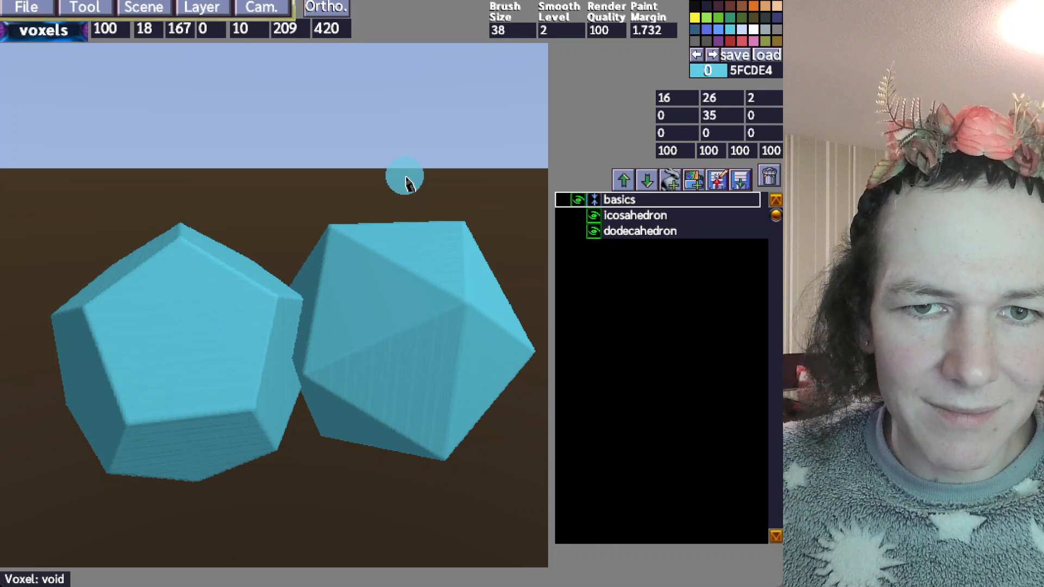
pyautogui.moveTo(291, 156)
pyautogui.mouseDown(button='middle')
pyautogui.moveTo(303, 170)
pyautogui.moveTo(285, 145)
pyautogui.moveTo(275, 154)
pyautogui.mouseUp(button='middle')
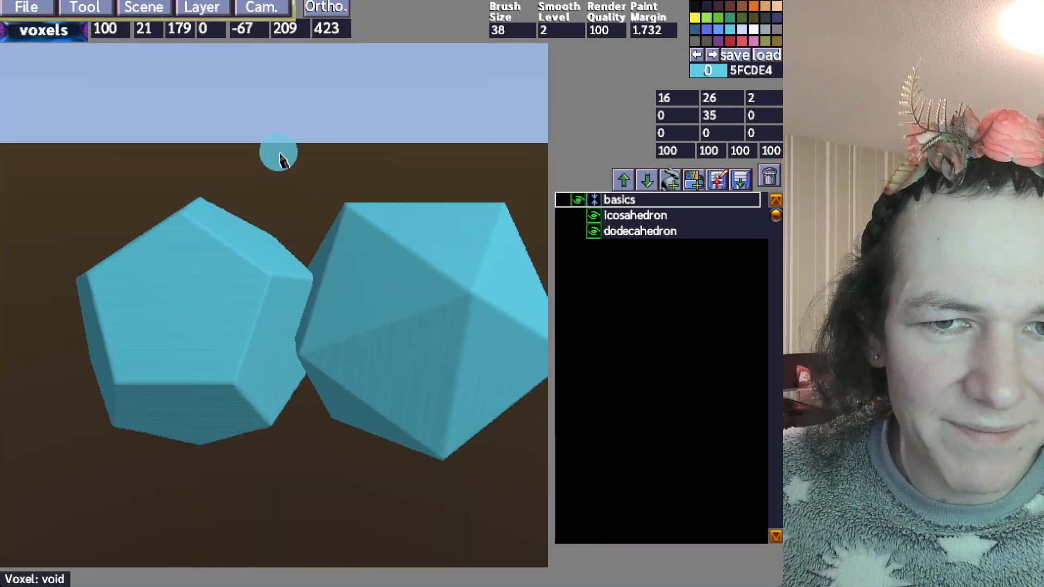
# Switch the visibility of the basics group off and back on twice
pyautogui.click(579, 201)
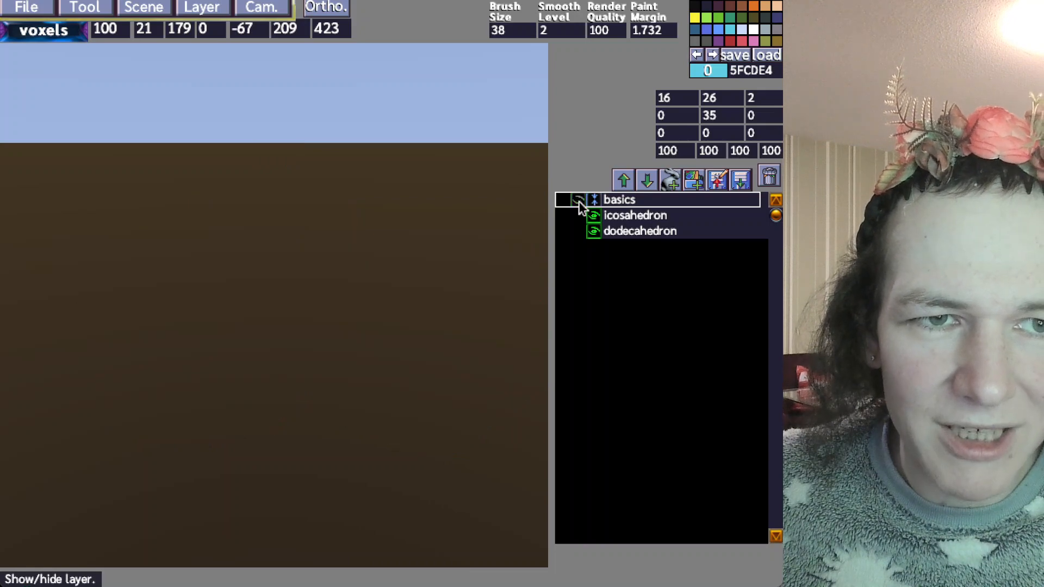
pyautogui.click(579, 202)
pyautogui.click(579, 201)
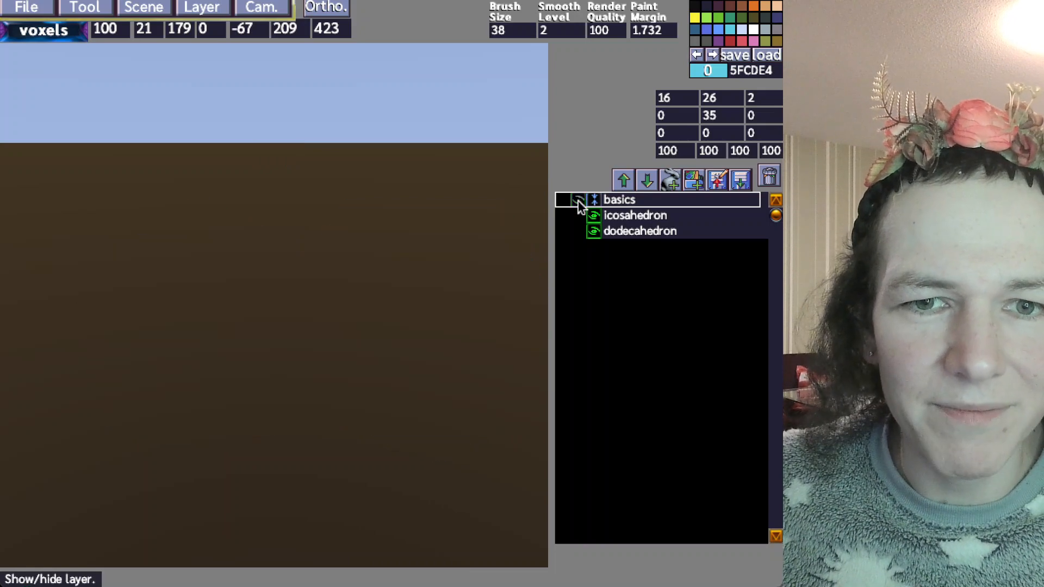
pyautogui.click(578, 201)
# Texture the dodecahedron layer with rock.png, using the sphere type and the center base
pyautogui.click(640, 231)
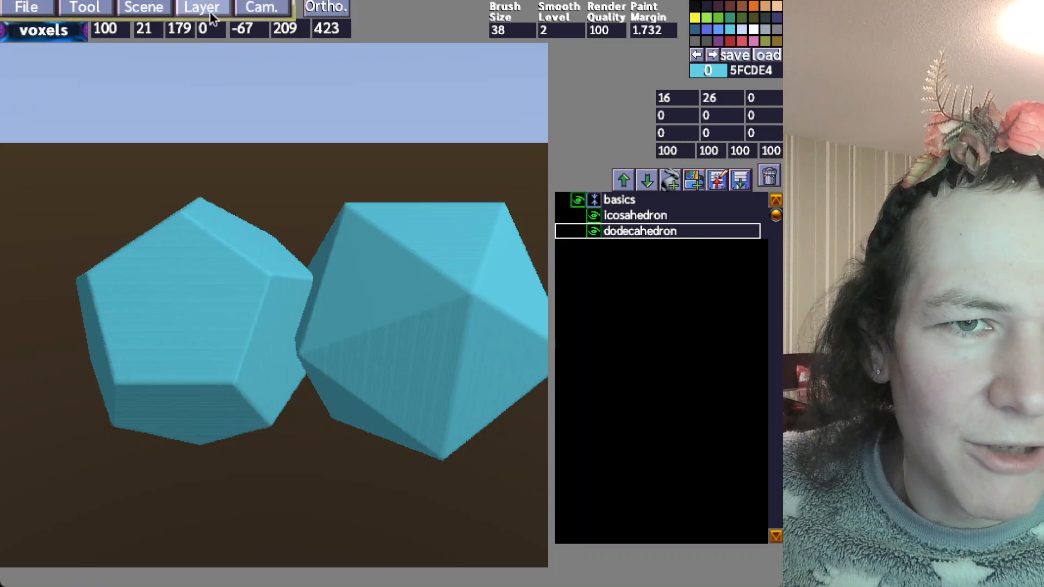
pyautogui.click(207, 12)
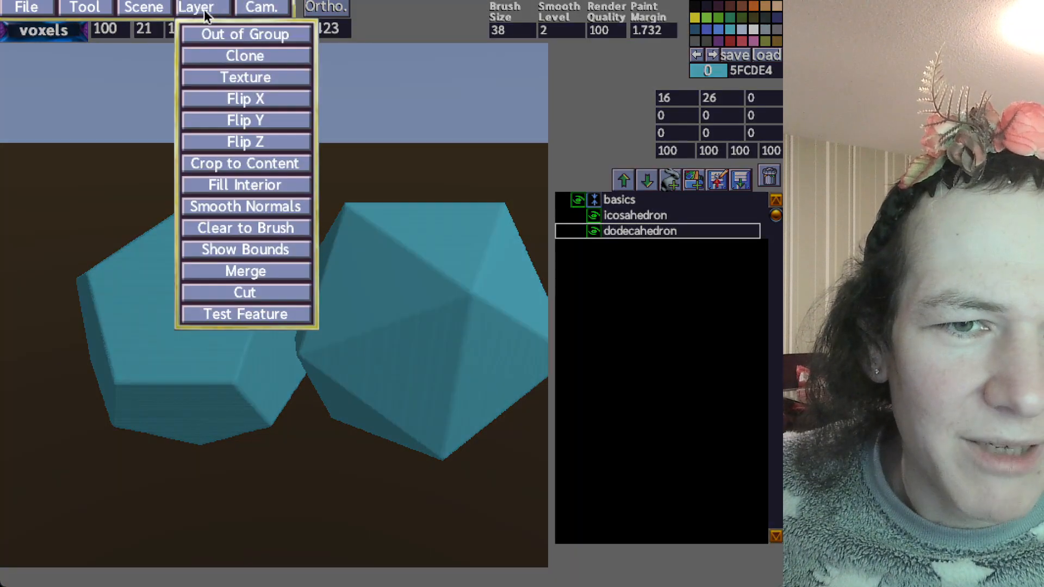
pyautogui.click(283, 80)
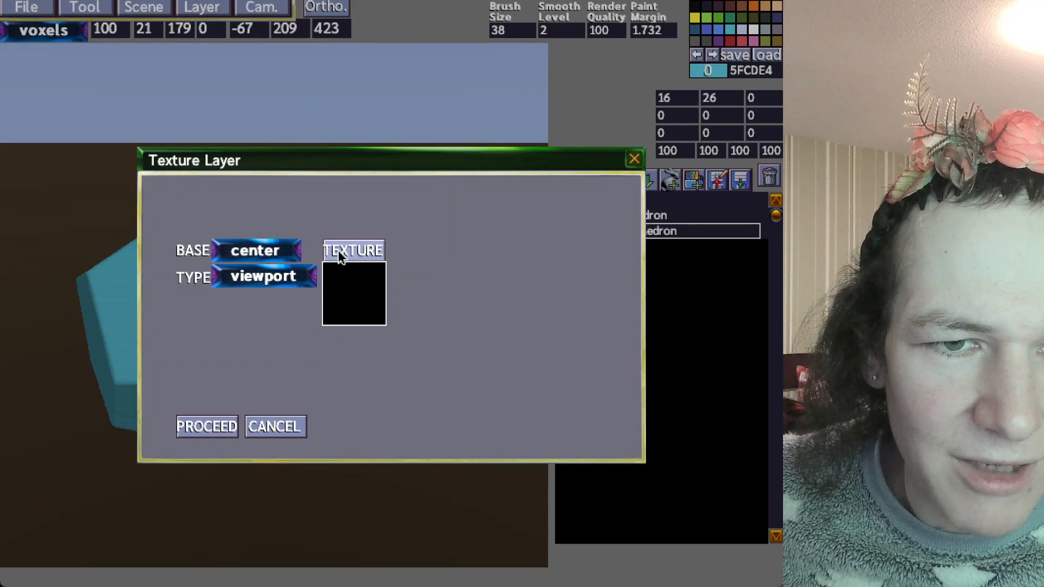
pyautogui.click(258, 279)
pyautogui.click(293, 331)
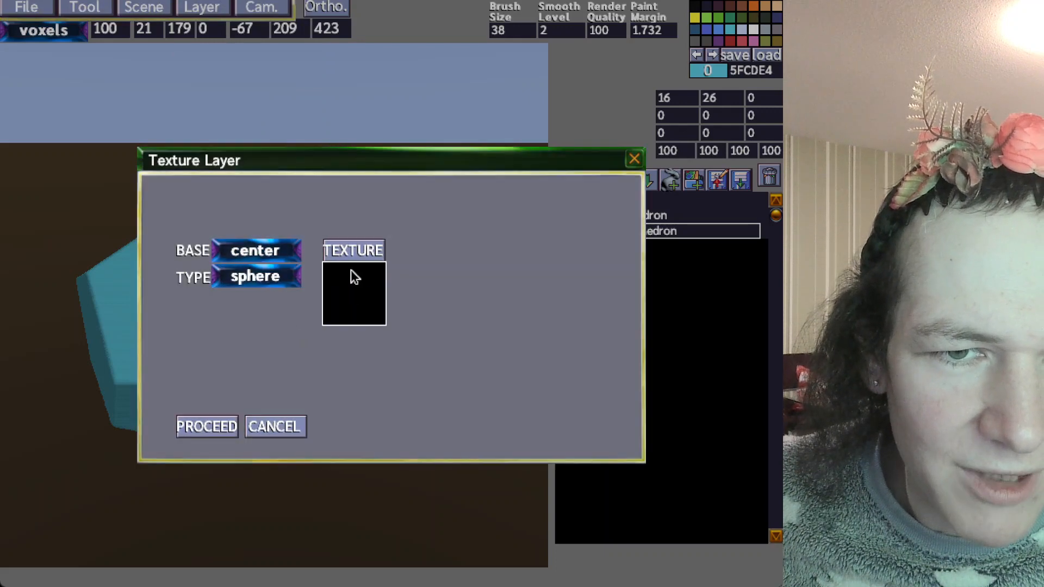
pyautogui.click(351, 250)
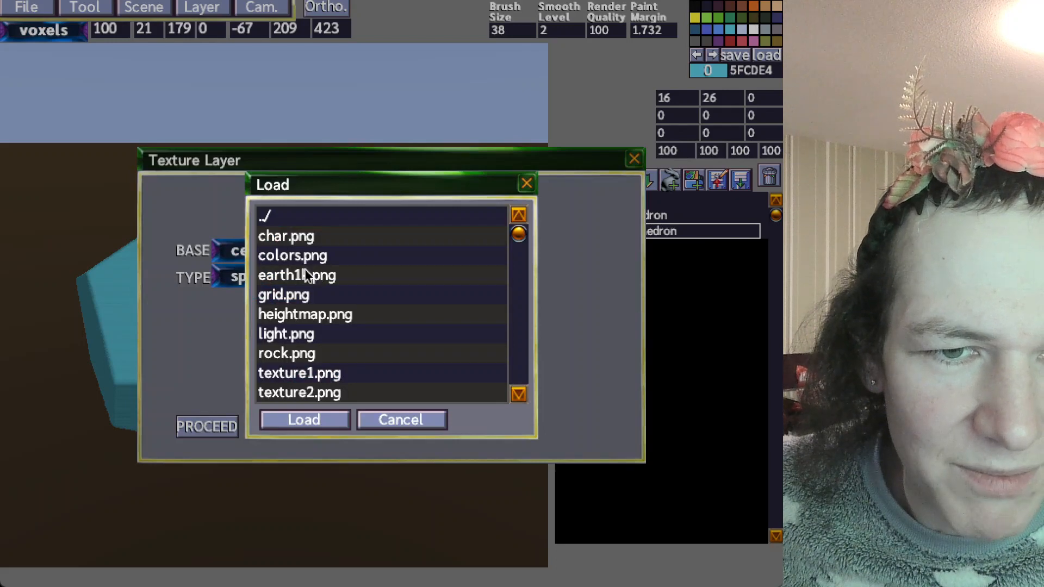
pyautogui.click(299, 357)
pyautogui.click(316, 425)
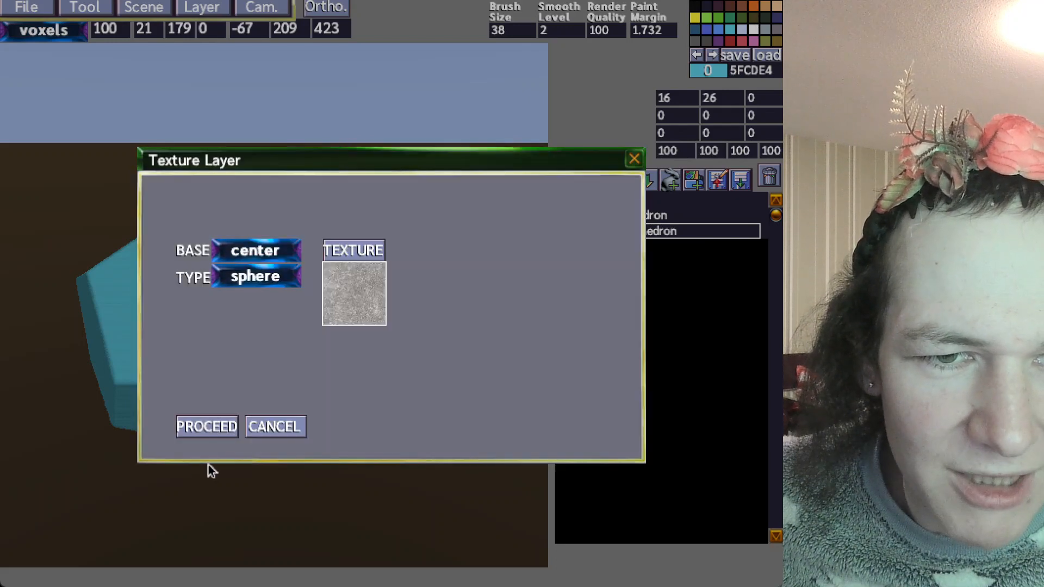
pyautogui.click(216, 430)
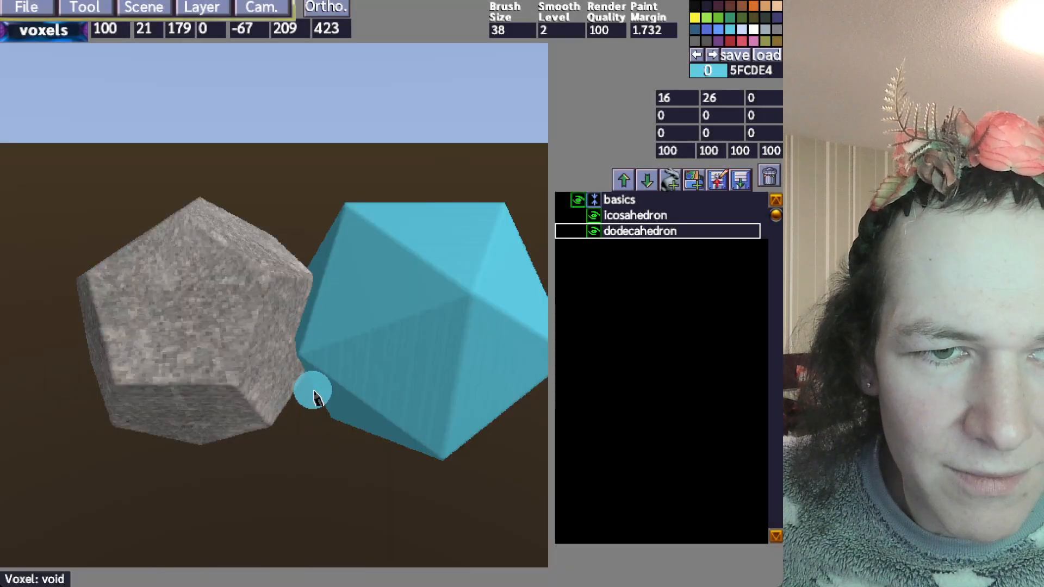
pyautogui.moveTo(312, 391)
pyautogui.mouseDown(button='right')
pyautogui.moveTo(293, 377)
pyautogui.moveTo(309, 381)
pyautogui.mouseUp(button='right')
pyautogui.press('s')
pyautogui.press('s')
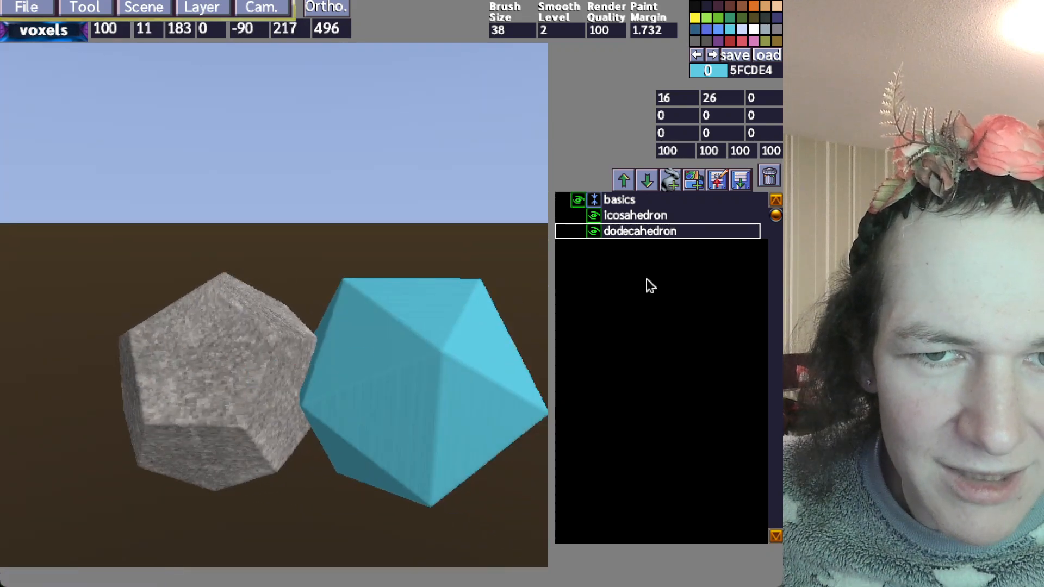
pyautogui.click(158, 8)
pyautogui.click(200, 11)
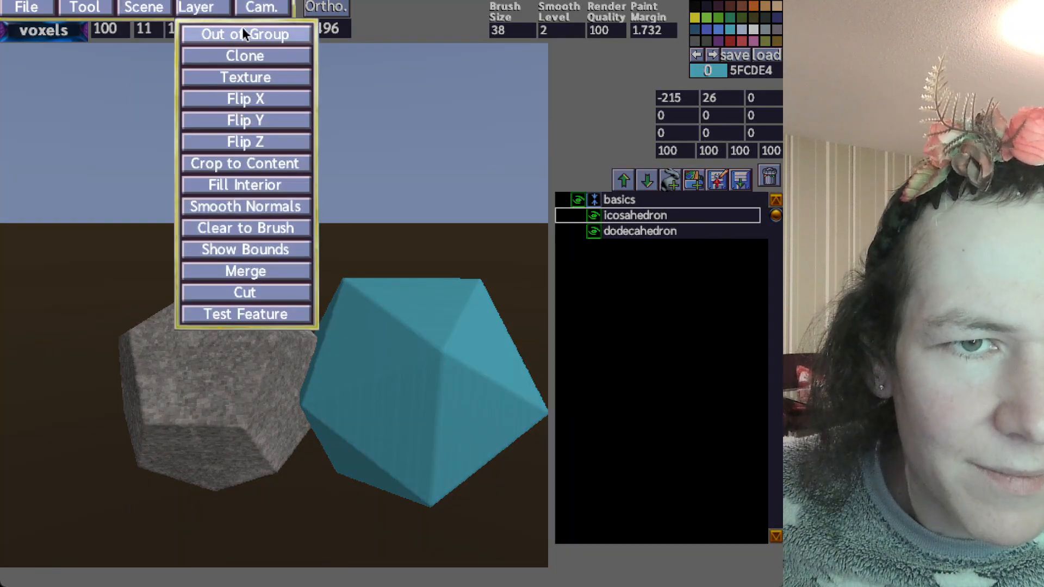
pyautogui.click(256, 14)
pyautogui.click(152, 13)
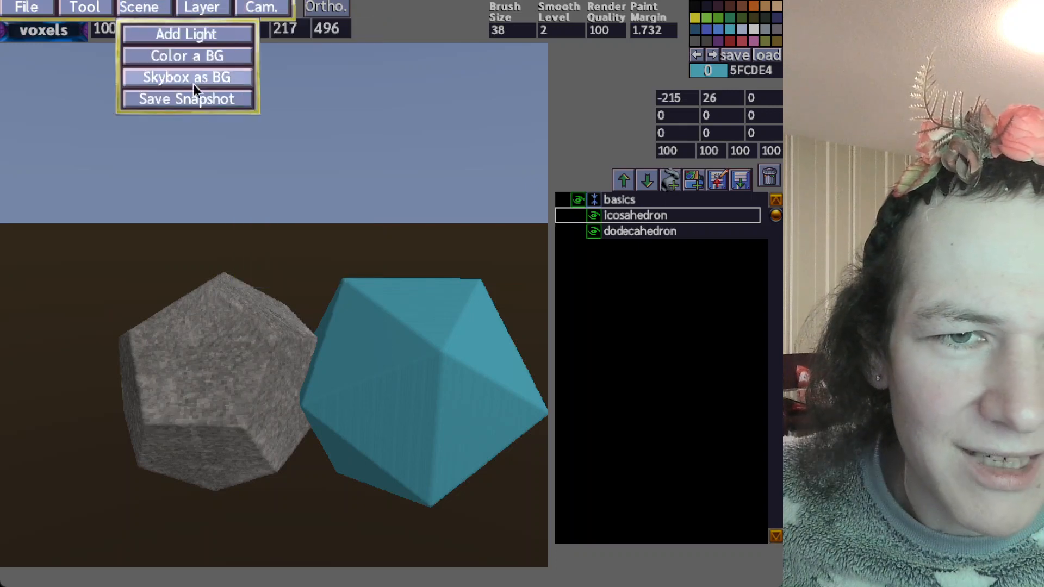
pyautogui.click(261, 11)
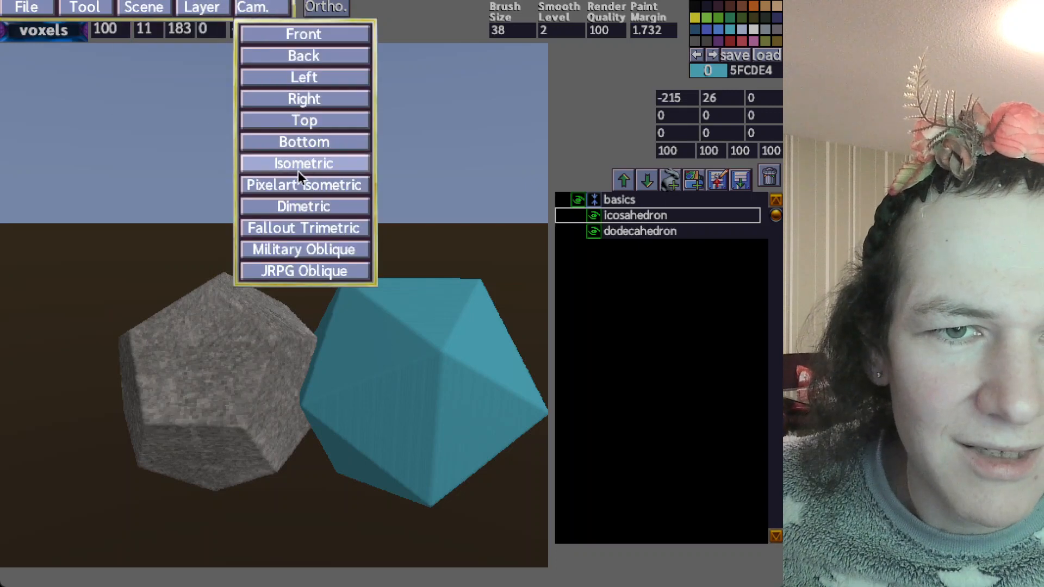
# Texture the icosahedron layer with earth1k.png, keeping the sphere type and the center base
pyautogui.click(204, 15)
pyautogui.click(245, 76)
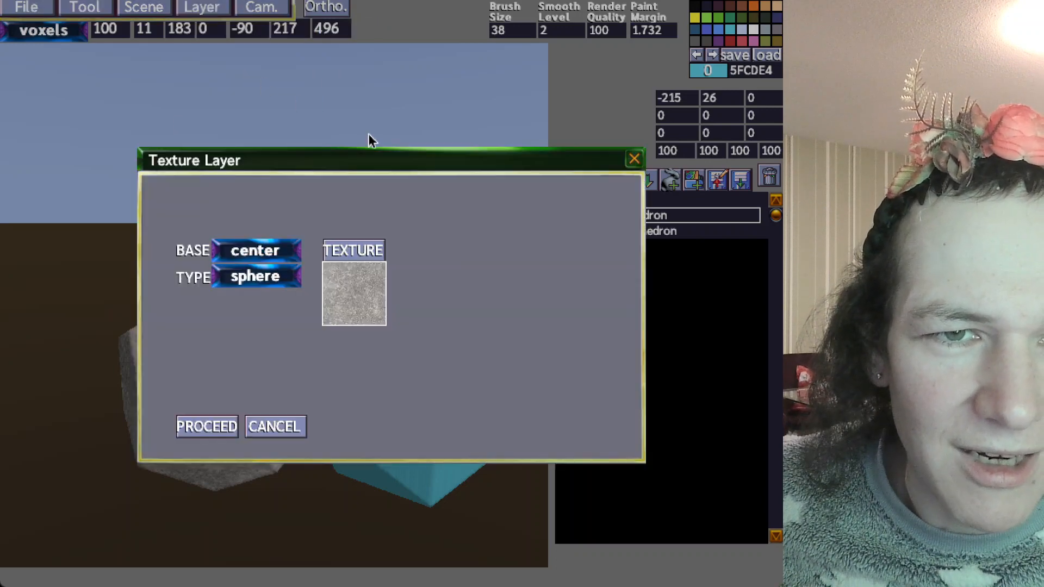
pyautogui.click(343, 251)
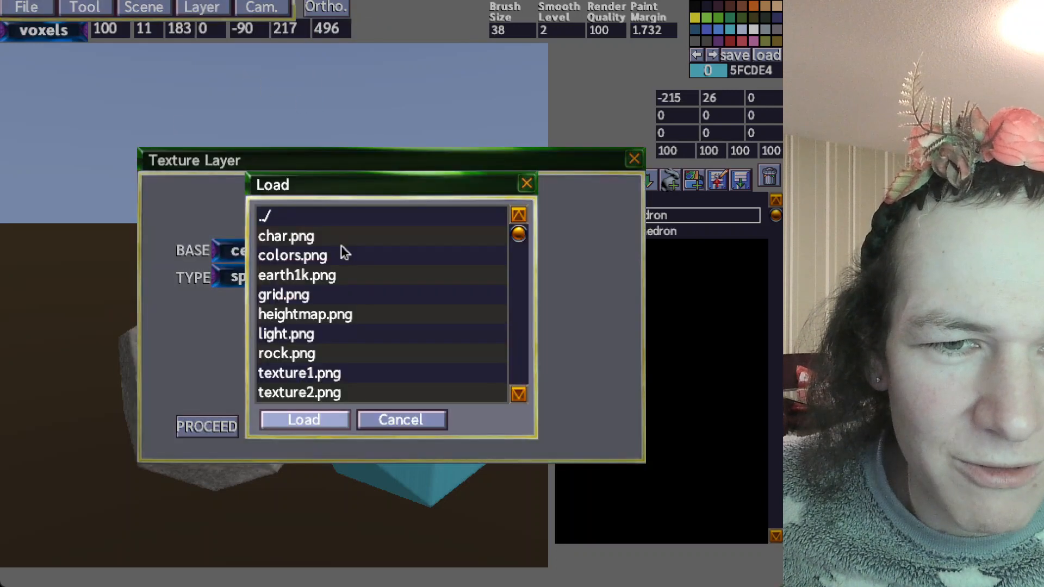
pyautogui.click(351, 339)
pyautogui.moveTo(518, 246)
pyautogui.mouseDown()
pyautogui.moveTo(517, 282)
pyautogui.moveTo(517, 259)
pyautogui.mouseUp()
pyautogui.click(370, 260)
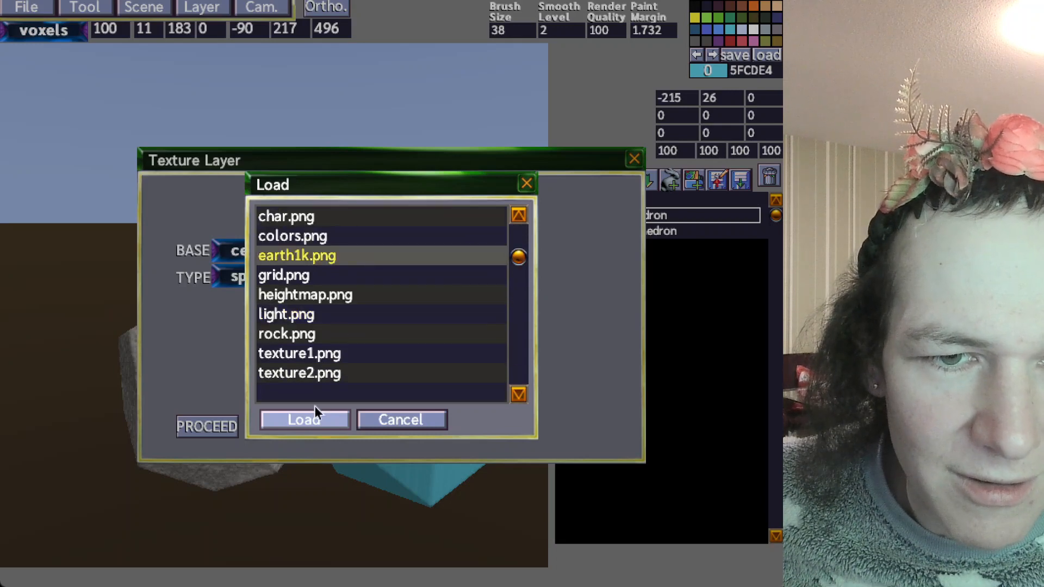
pyautogui.click(312, 420)
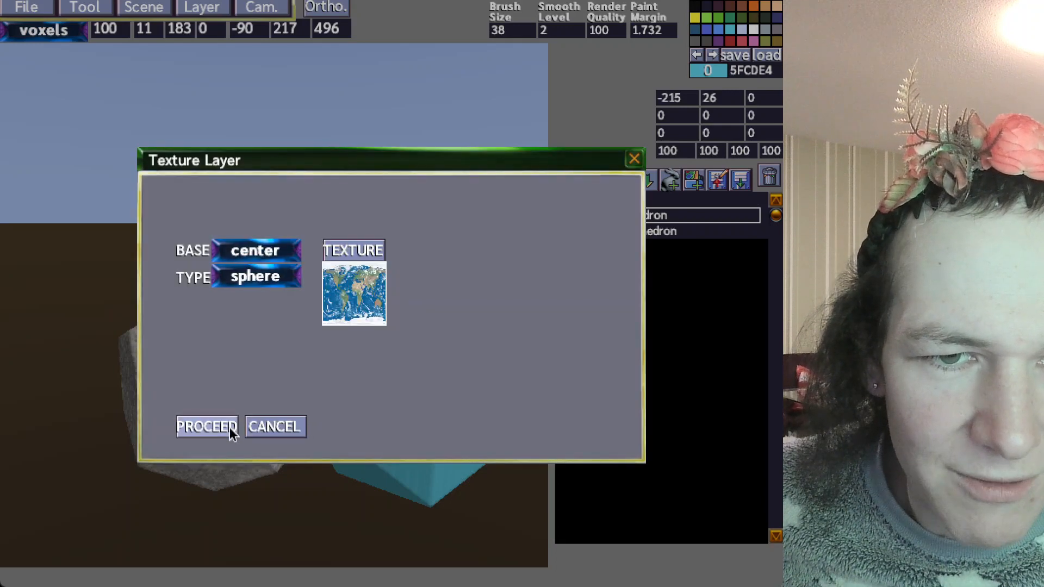
pyautogui.click(230, 428)
pyautogui.moveTo(368, 389); pyautogui.dragTo(397, 381, button='middle')
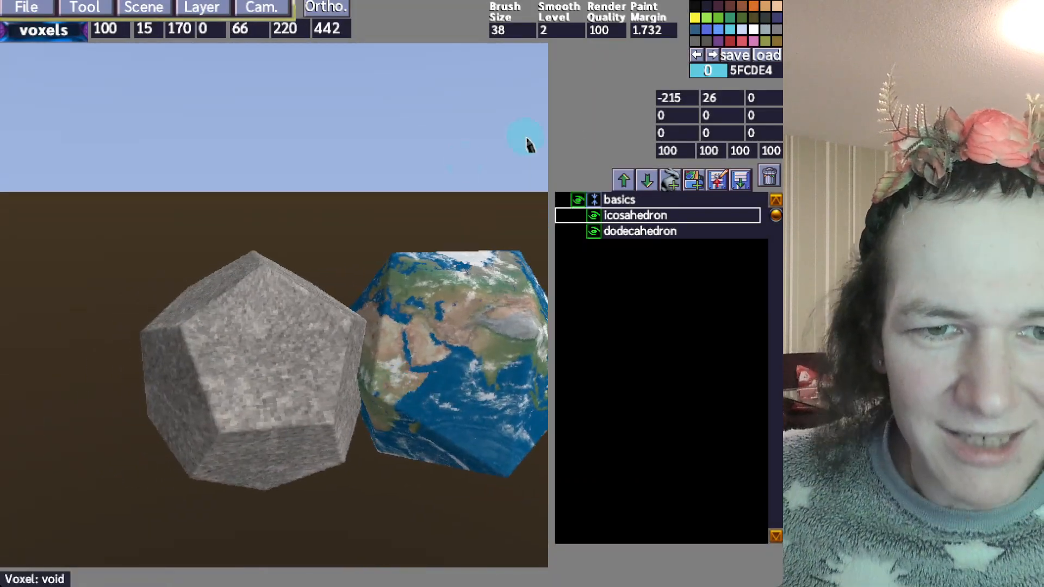
# Load logo.png as a custom brush
pyautogui.click(95, 8)
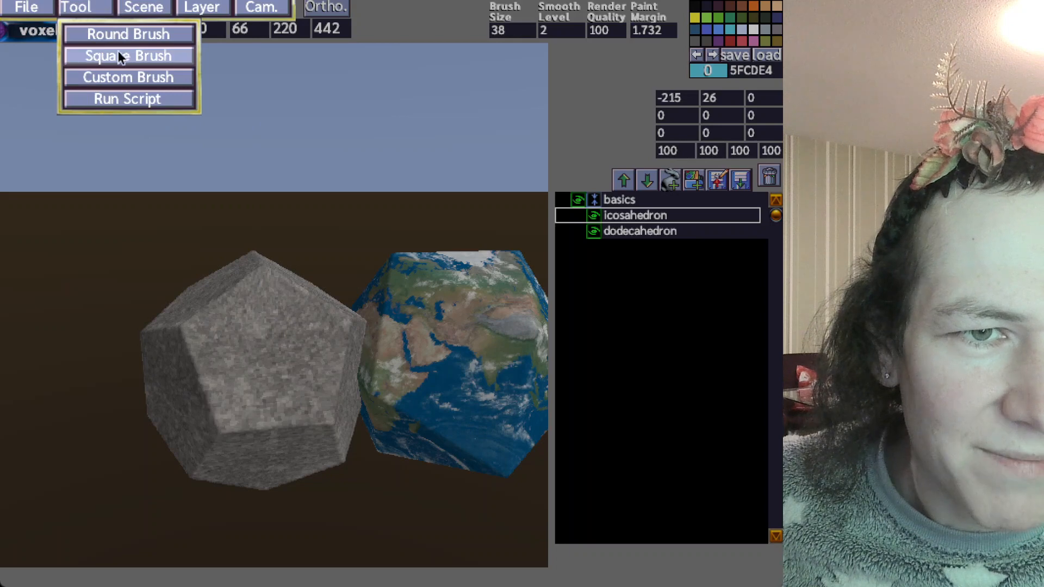
pyautogui.click(122, 77)
pyautogui.click(315, 300)
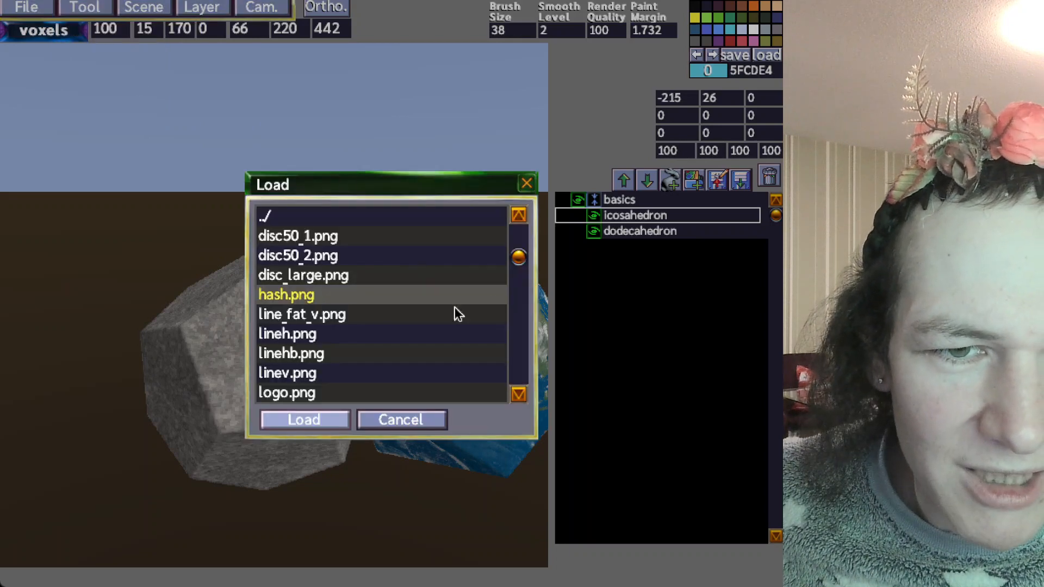
pyautogui.click(373, 319)
pyautogui.click(319, 394)
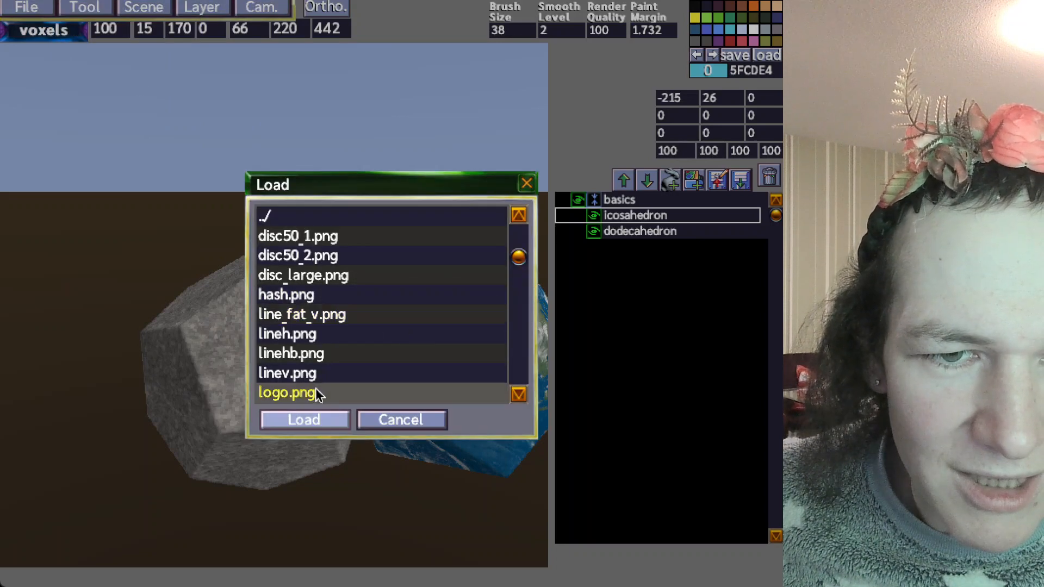
pyautogui.click(307, 421)
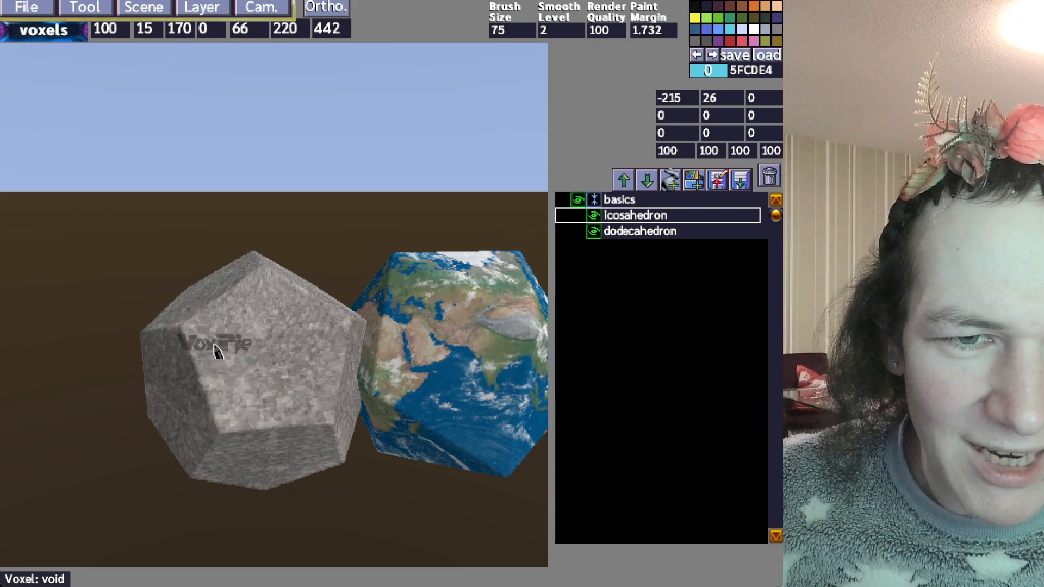
# Enlarge the logo brush to size 225 and stamp it once across the front of the dodecahedron layer
pyautogui.scroll(5, 215, 348)
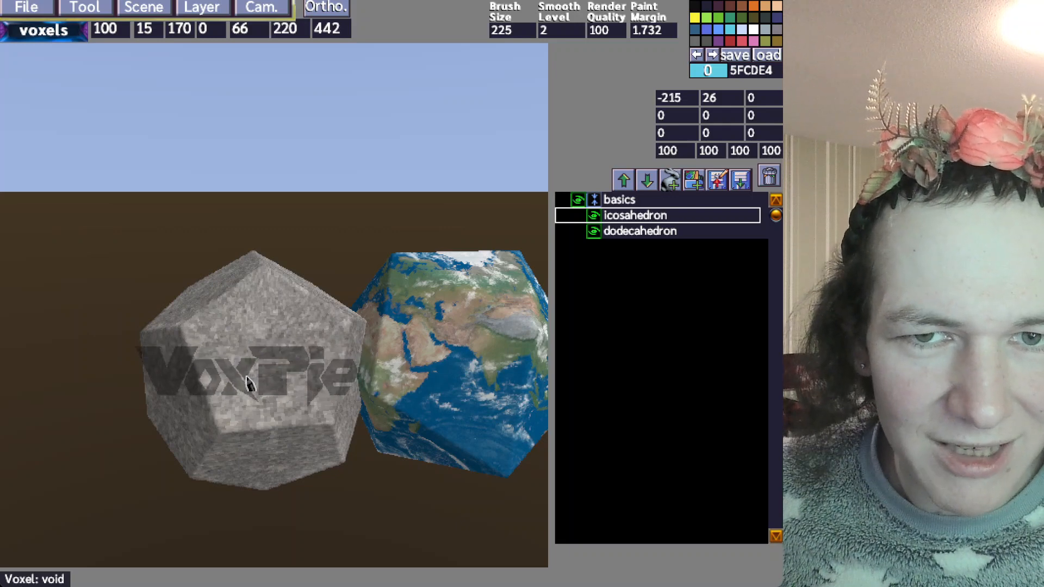
pyautogui.click(647, 234)
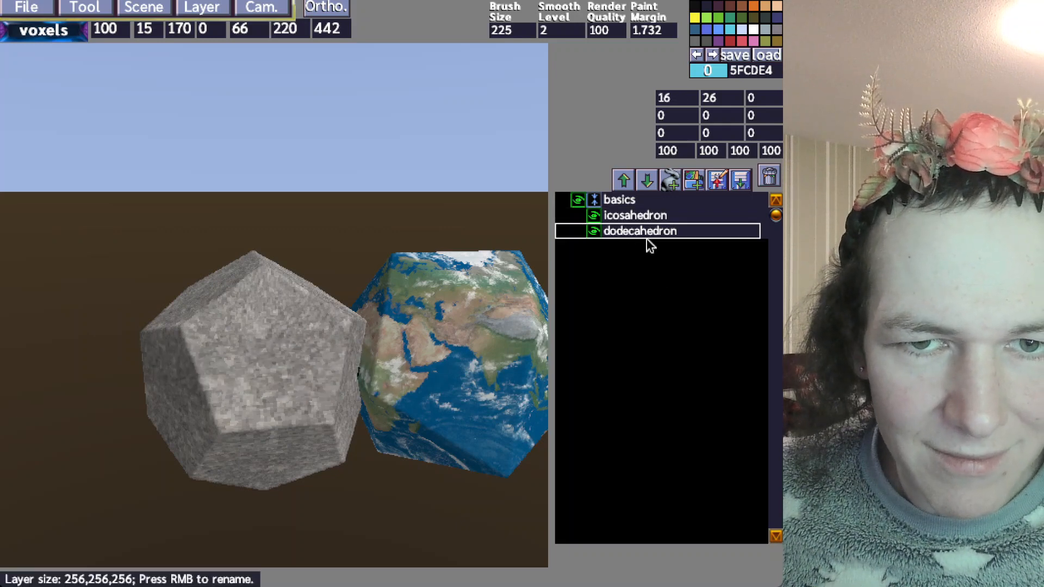
pyautogui.click(259, 375)
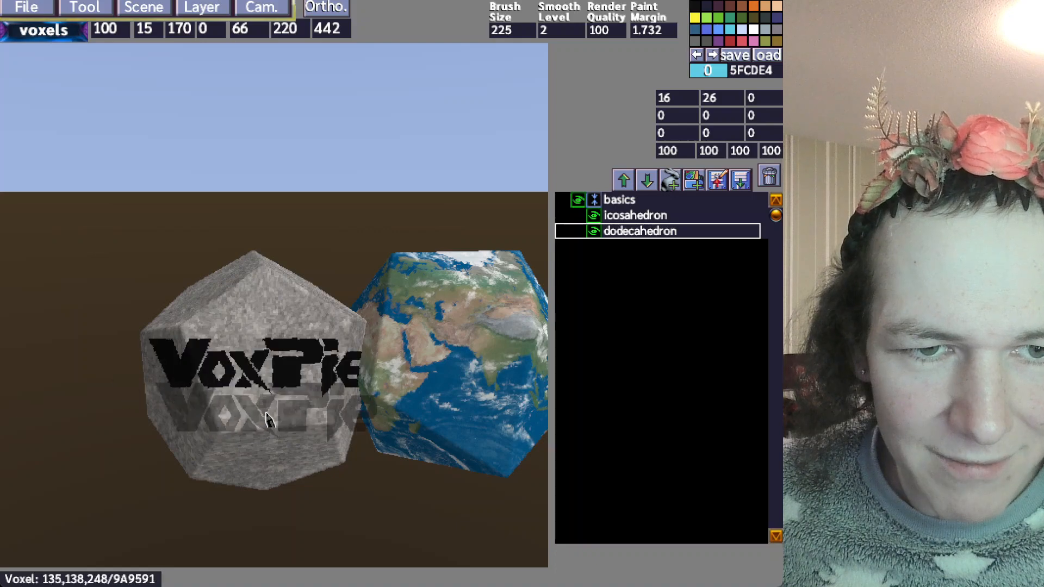
# Reduce the logo brush to size 139 and stamp it three times down the front of the icosahedron layer
pyautogui.press('w')
pyautogui.press('d')
pyautogui.moveTo(190, 506); pyautogui.dragTo(226, 522, button='right')
pyautogui.press('s')
pyautogui.press('a')
pyautogui.press('w')
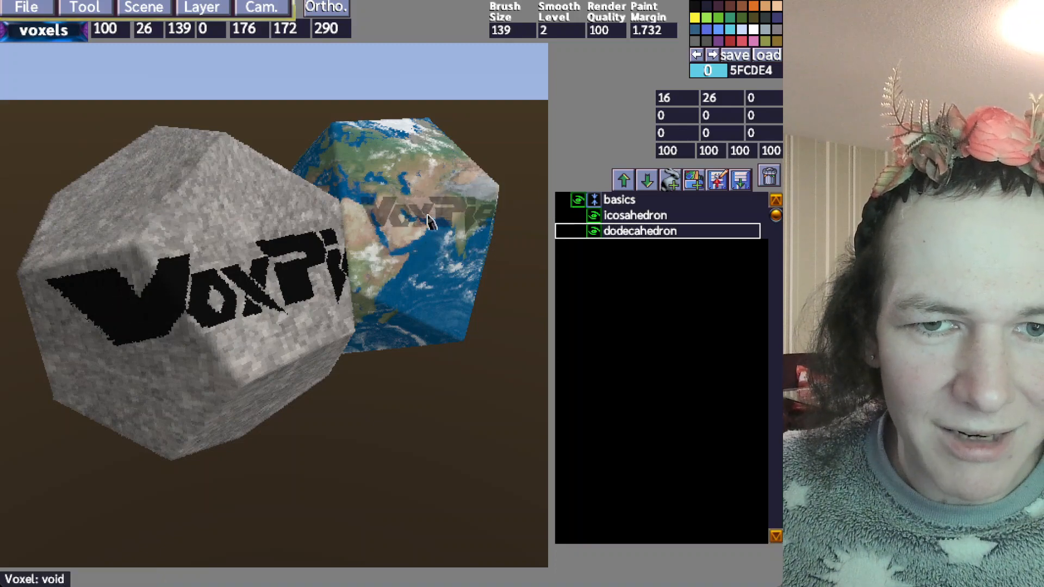
pyautogui.click(625, 217)
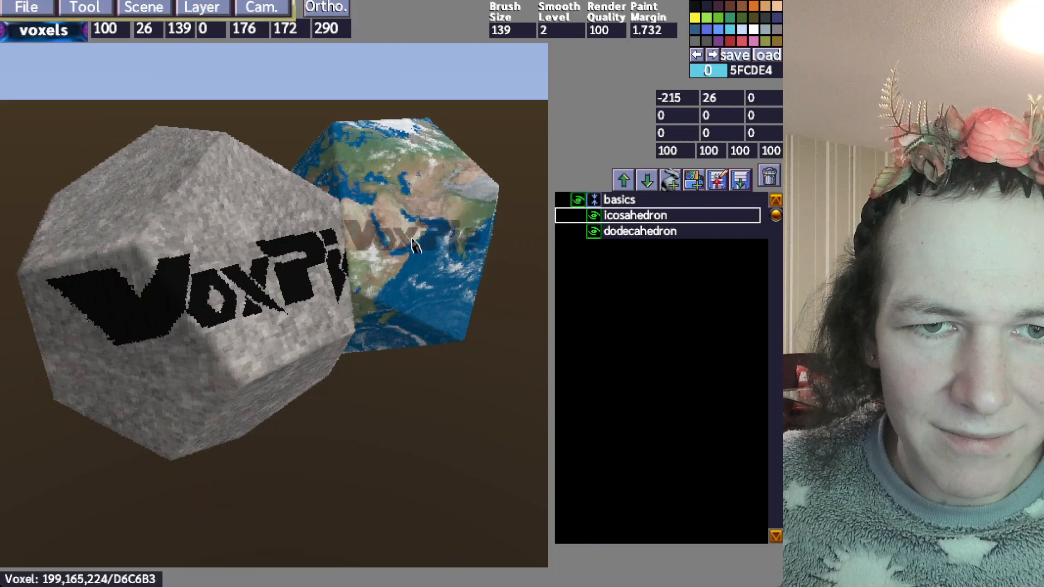
pyautogui.press('d')
pyautogui.moveTo(481, 233)
pyautogui.mouseDown(button='right')
pyautogui.moveTo(481, 222)
pyautogui.moveTo(475, 232)
pyautogui.moveTo(452, 231)
pyautogui.moveTo(469, 257)
pyautogui.moveTo(460, 222)
pyautogui.mouseUp(button='right')
pyautogui.press('w')
pyautogui.press('d')
pyautogui.press('s')
pyautogui.click(460, 221)
pyautogui.click(457, 304)
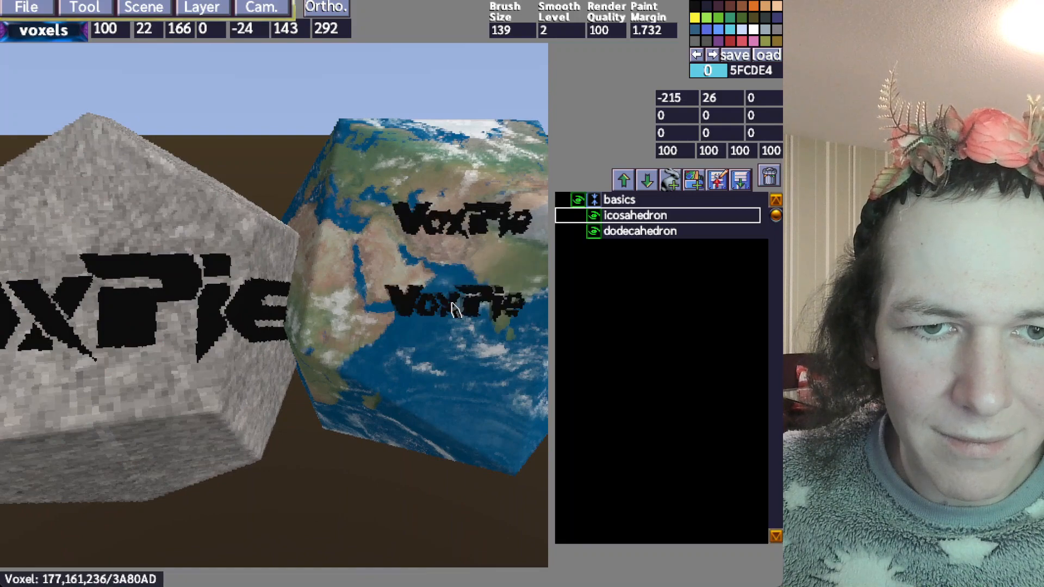
pyautogui.click(429, 393)
# Examine the logo stamps on the dodecahedron and icosahedron layers from different distances and angles
pyautogui.press('a')
pyautogui.moveTo(427, 396)
pyautogui.mouseDown(button='right')
pyautogui.moveTo(462, 380)
pyautogui.moveTo(435, 397)
pyautogui.mouseUp(button='right')
pyautogui.press('d')
pyautogui.press('s')
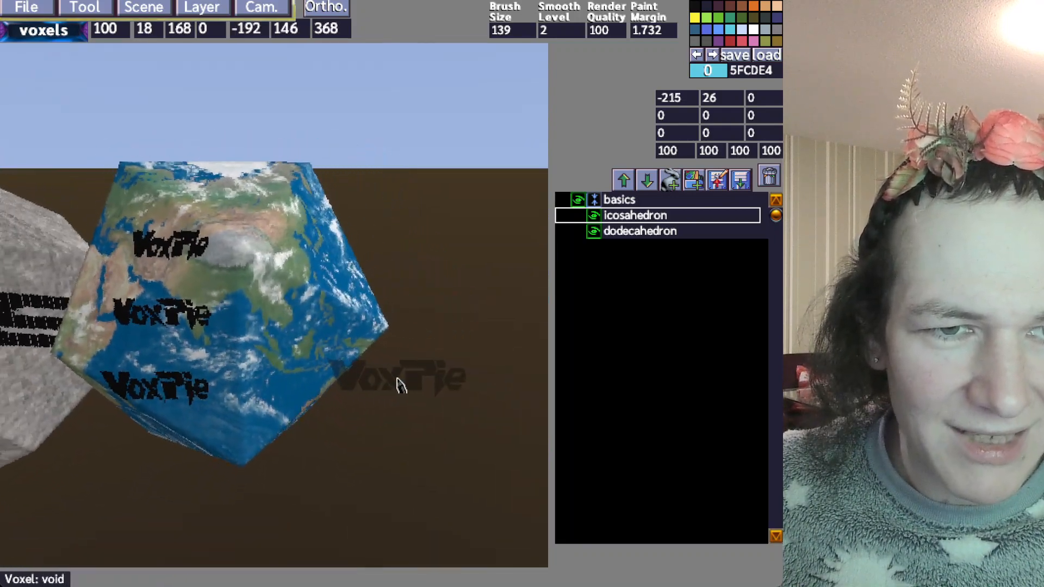
pyautogui.press('a')
pyautogui.press('s')
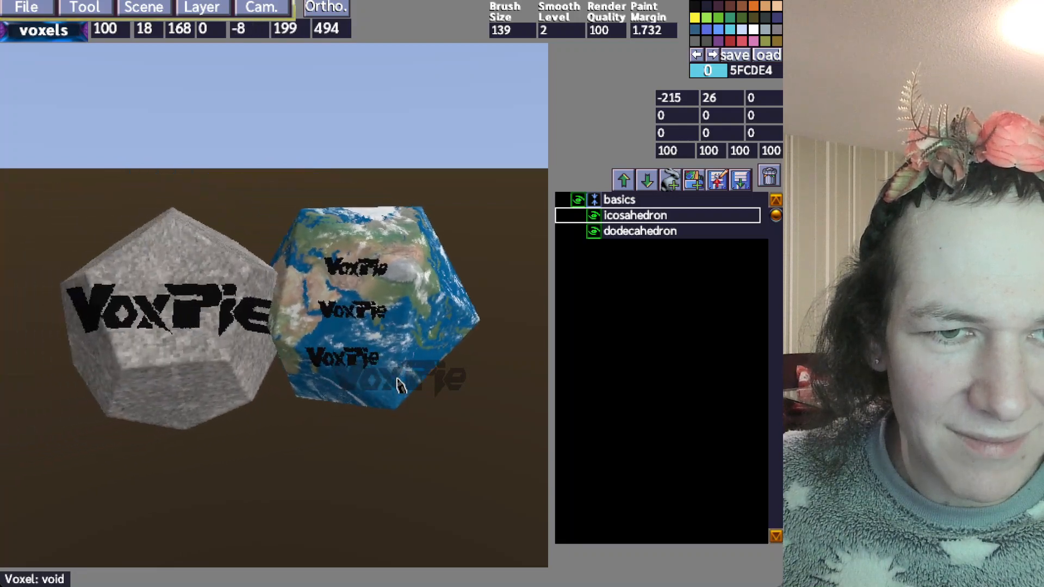
pyautogui.press('s')
pyautogui.press('s')
pyautogui.moveTo(341, 410); pyautogui.dragTo(346, 354, button='right')
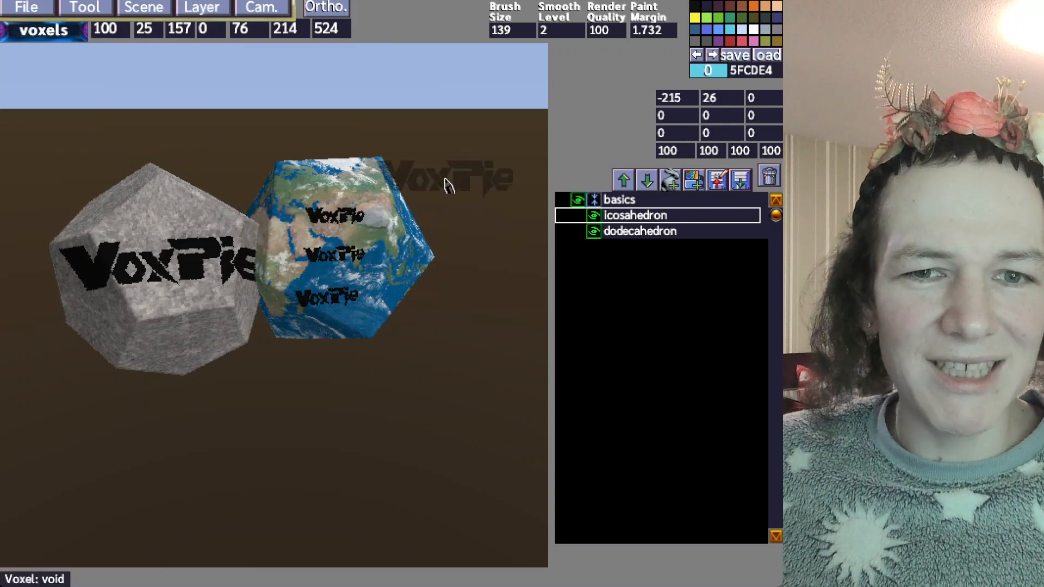
pyautogui.click(210, 16)
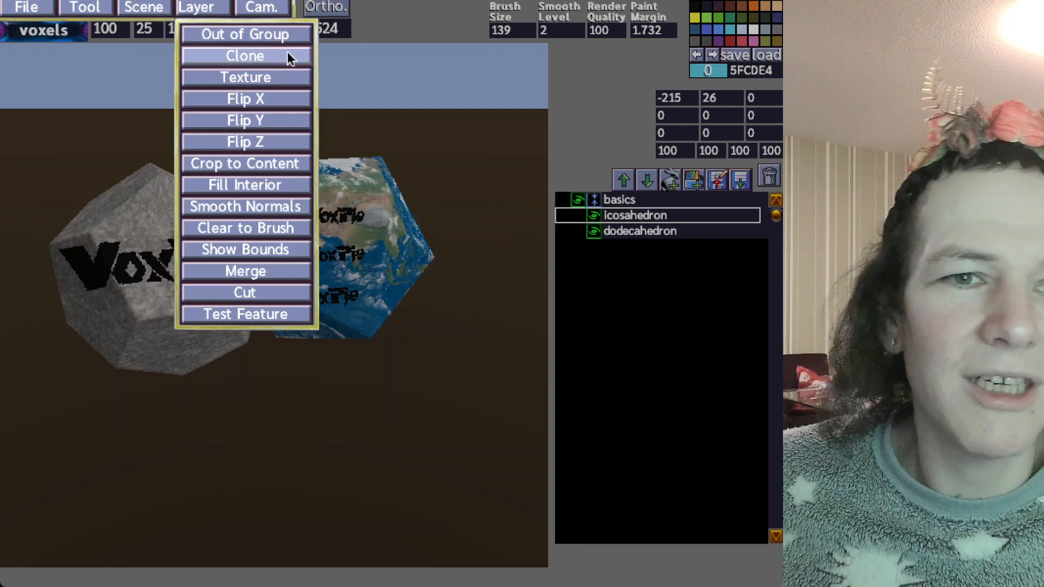
pyautogui.click(204, 11)
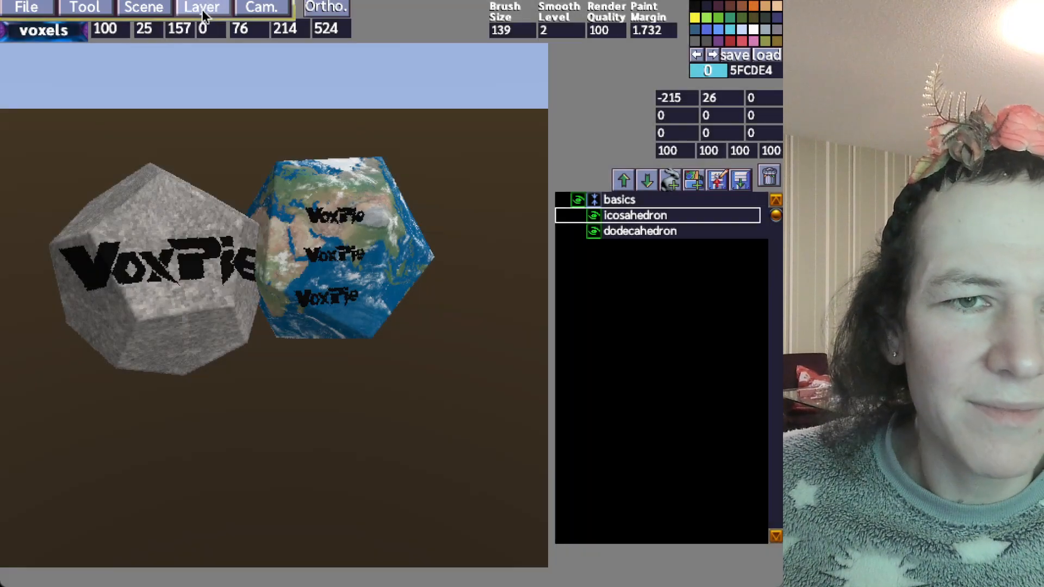
pyautogui.click(155, 11)
pyautogui.click(155, 11)
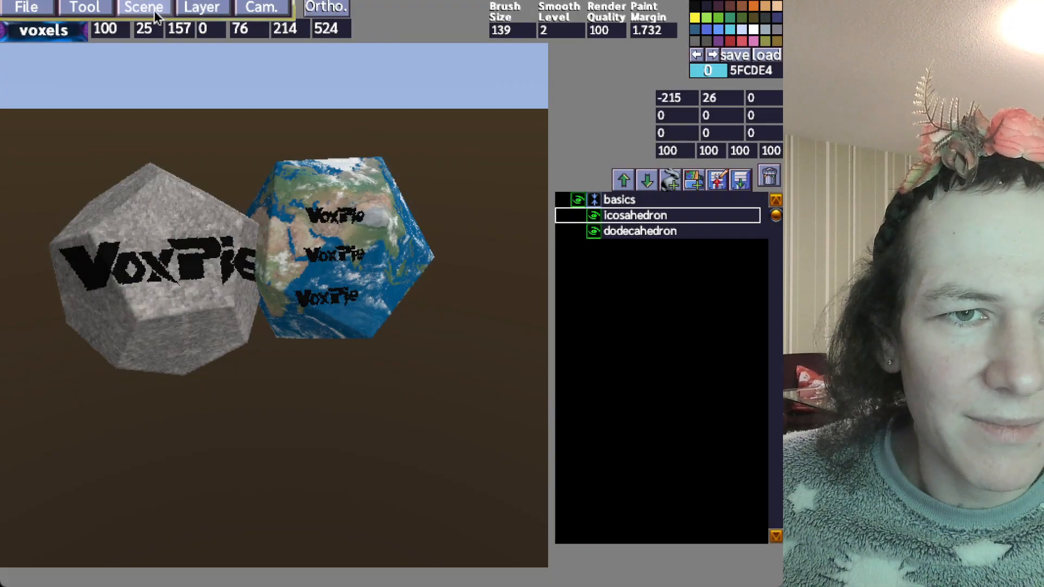
pyautogui.click(199, 9)
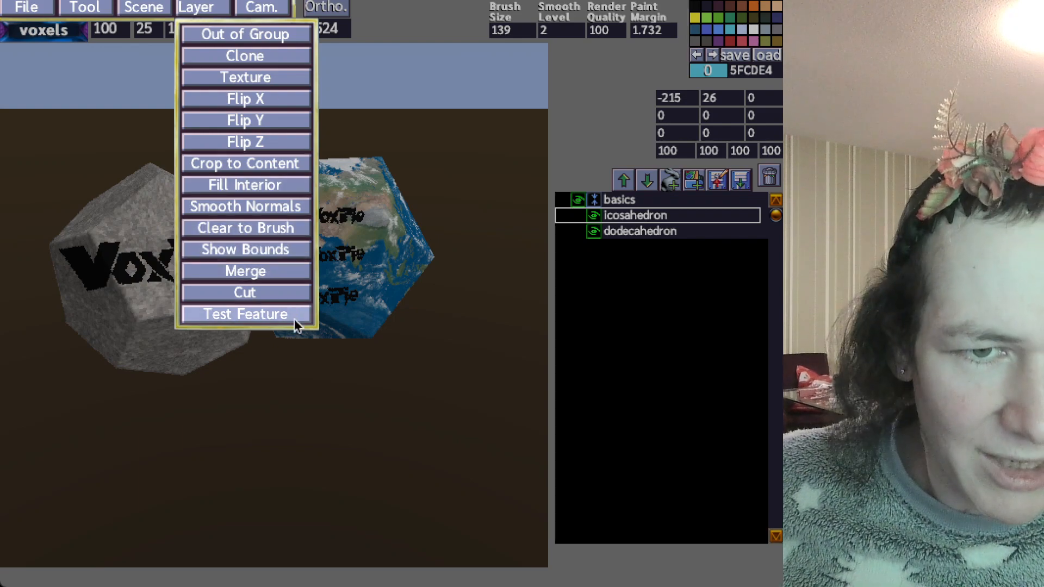
pyautogui.click(610, 284)
# Discard the icosahedron layer and the basics group with its remaining dodecahedron
pyautogui.click(770, 177)
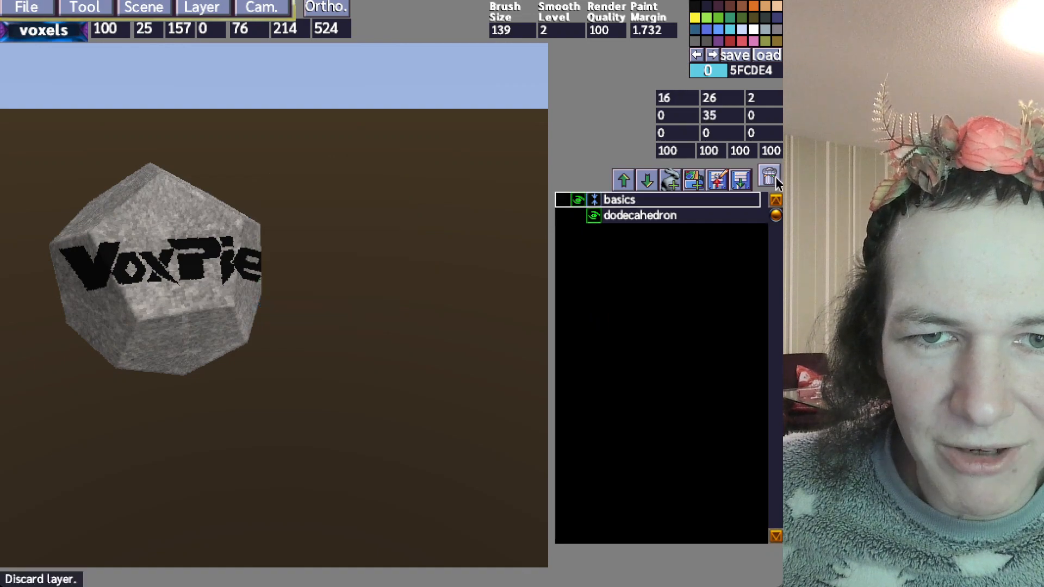
pyautogui.click(769, 177)
# Create a 256 × 256 × 256 cone layer with disc50_1.png as the base and triangle.png as the curve
pyautogui.click(673, 181)
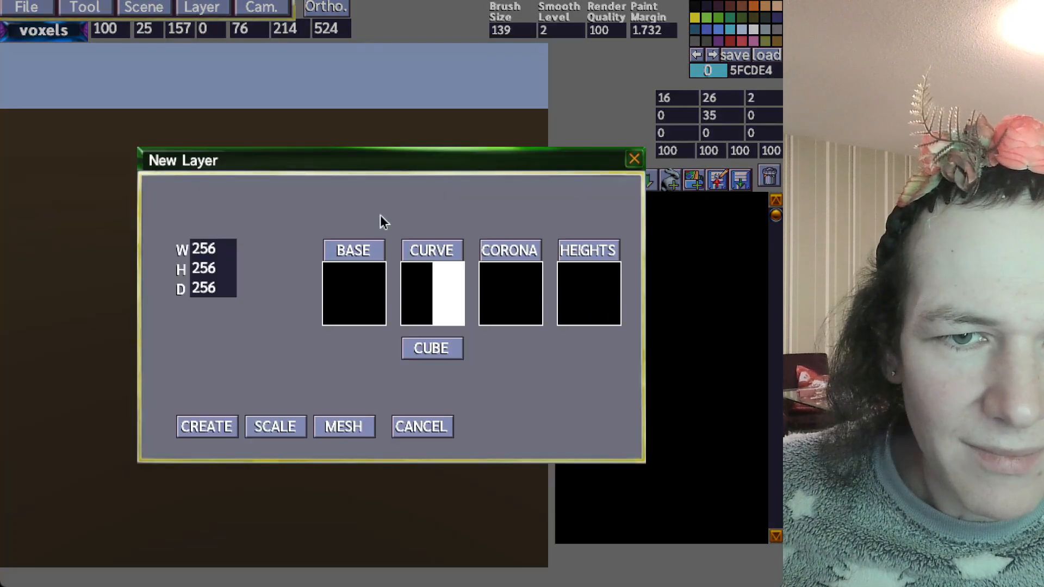
pyautogui.click(361, 256)
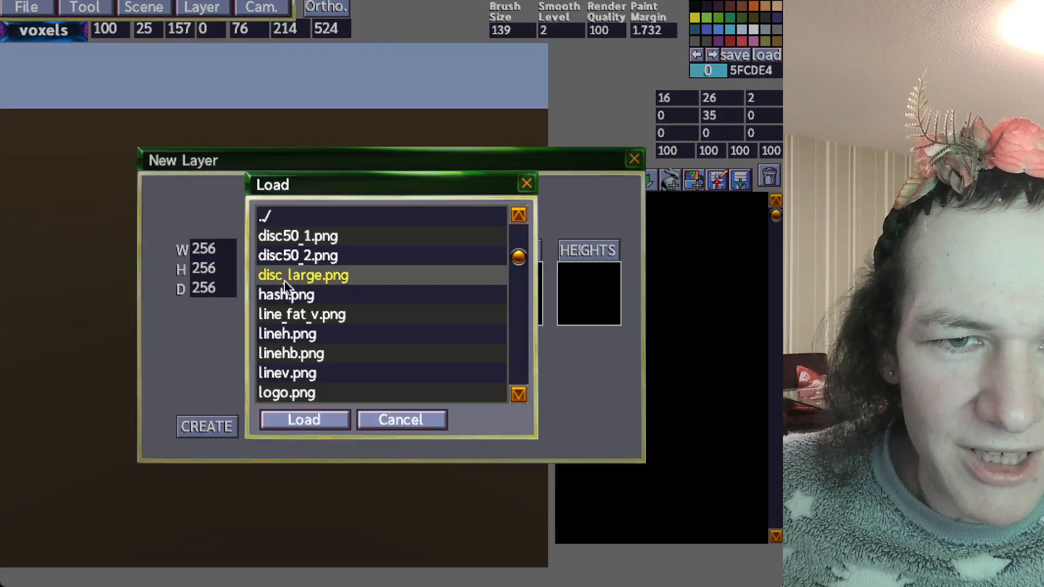
pyautogui.click(298, 235)
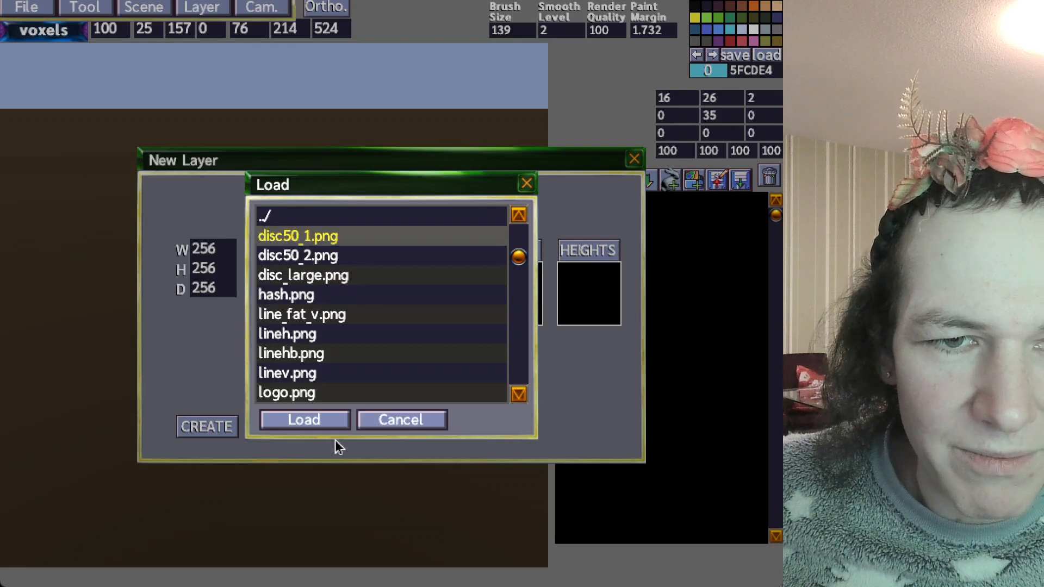
pyautogui.click(328, 426)
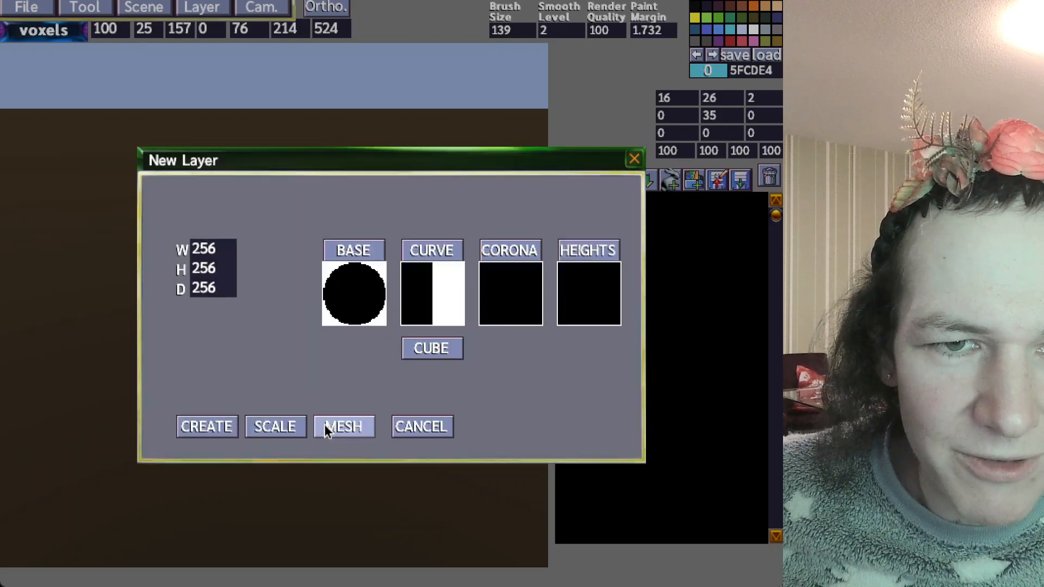
pyautogui.click(451, 251)
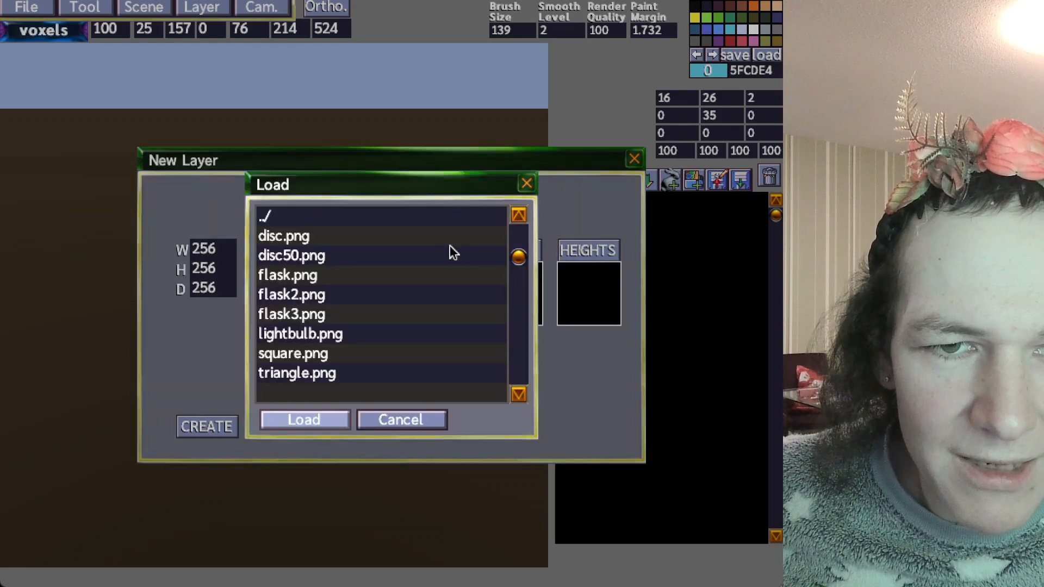
pyautogui.click(349, 374)
pyautogui.click(306, 422)
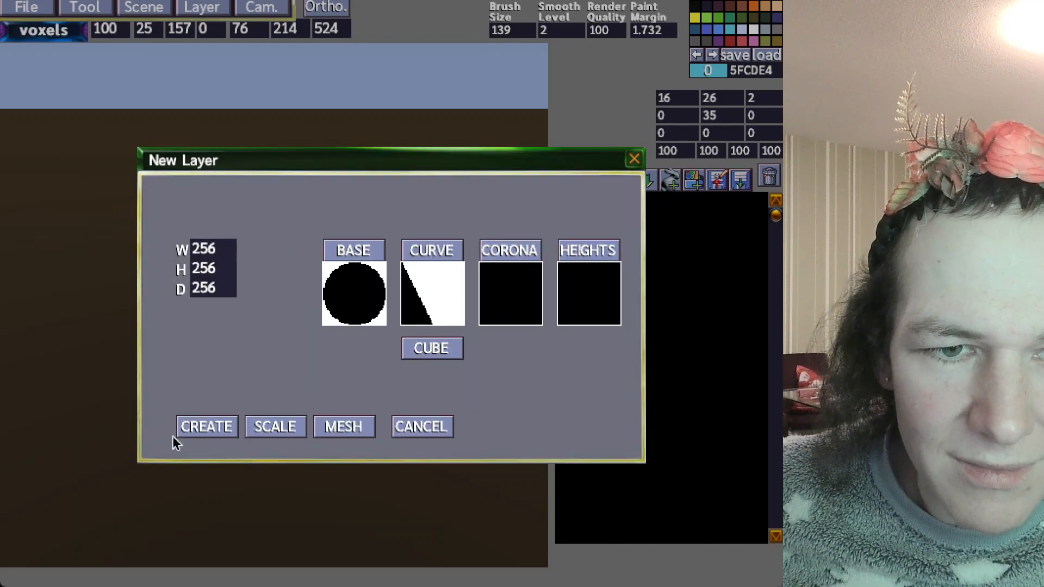
pyautogui.click(197, 427)
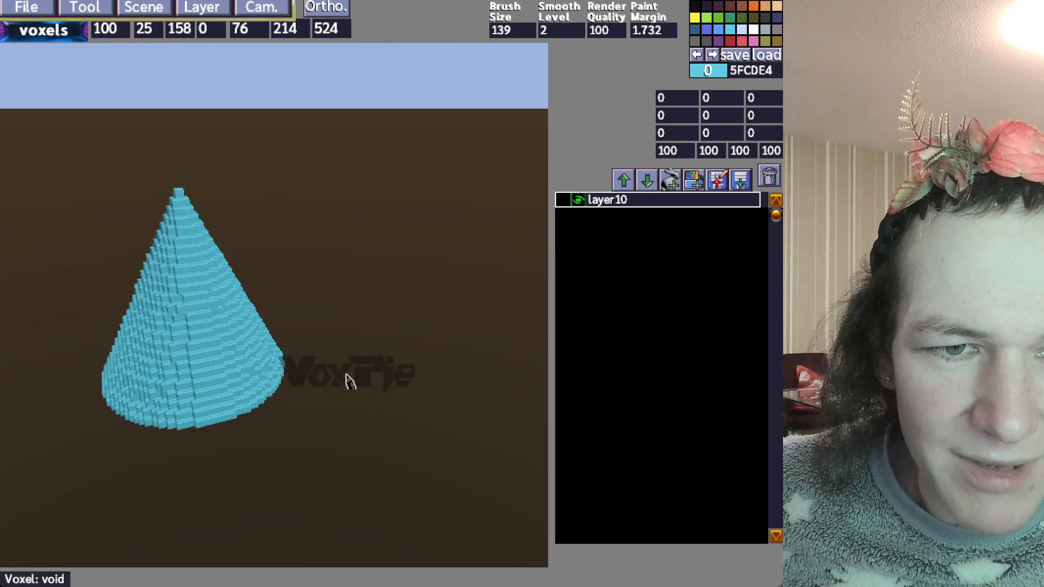
pyautogui.press('d')
pyautogui.moveTo(346, 375)
pyautogui.mouseDown(button='middle')
pyautogui.moveTo(303, 376)
pyautogui.moveTo(333, 377)
pyautogui.mouseUp(button='middle')
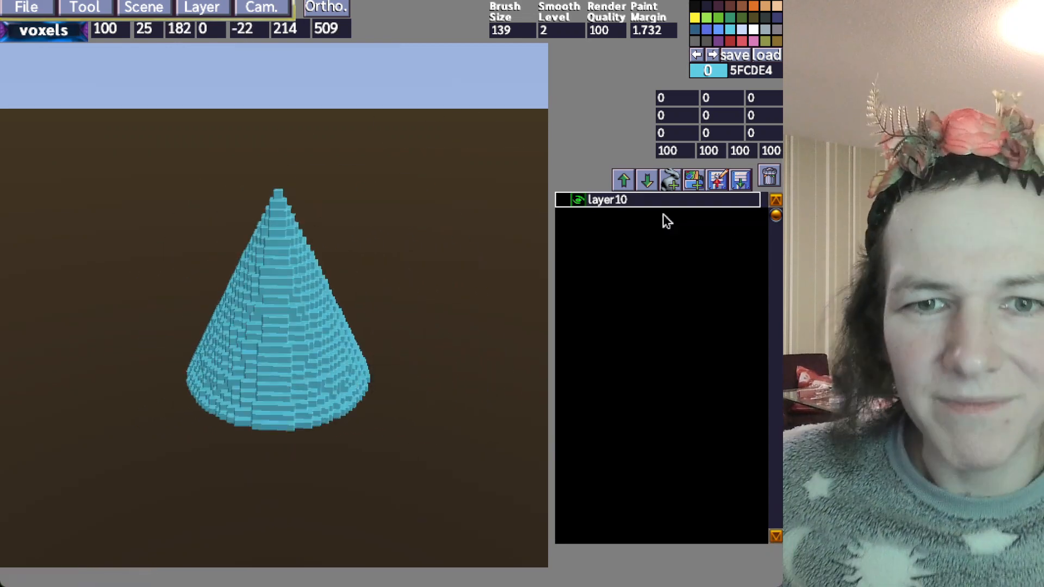
# Create a 256 × 256 × 256 terrain layer from the cube preset with heightmap.png as the heights
pyautogui.click(672, 182)
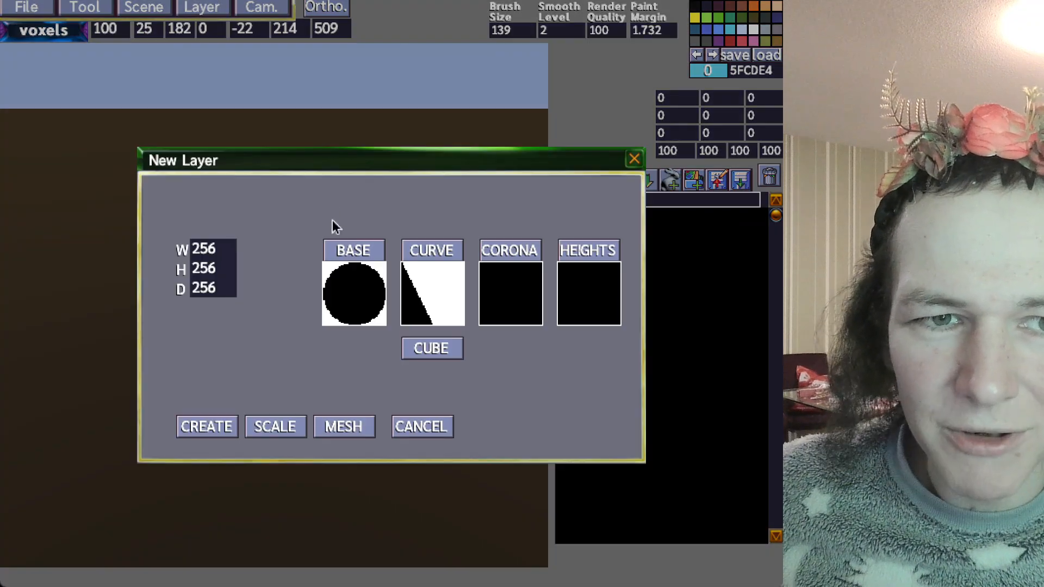
pyautogui.click(420, 428)
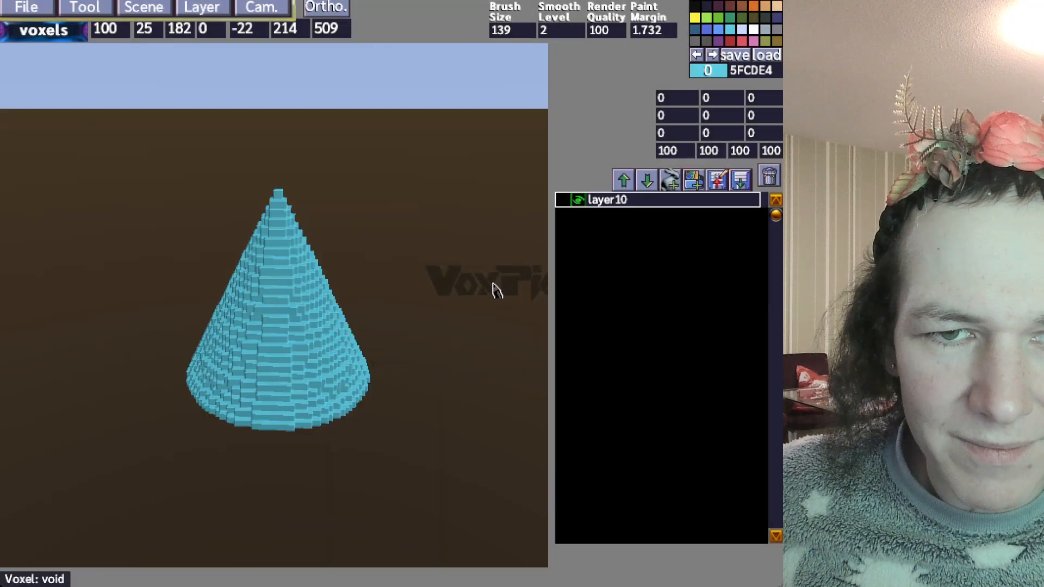
pyautogui.click(674, 184)
pyautogui.click(426, 354)
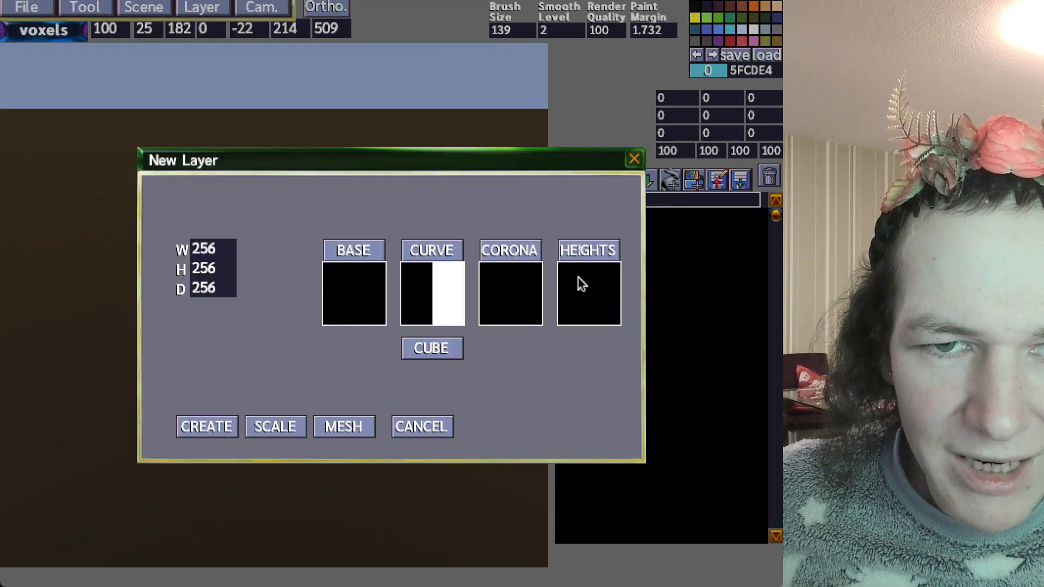
pyautogui.click(579, 255)
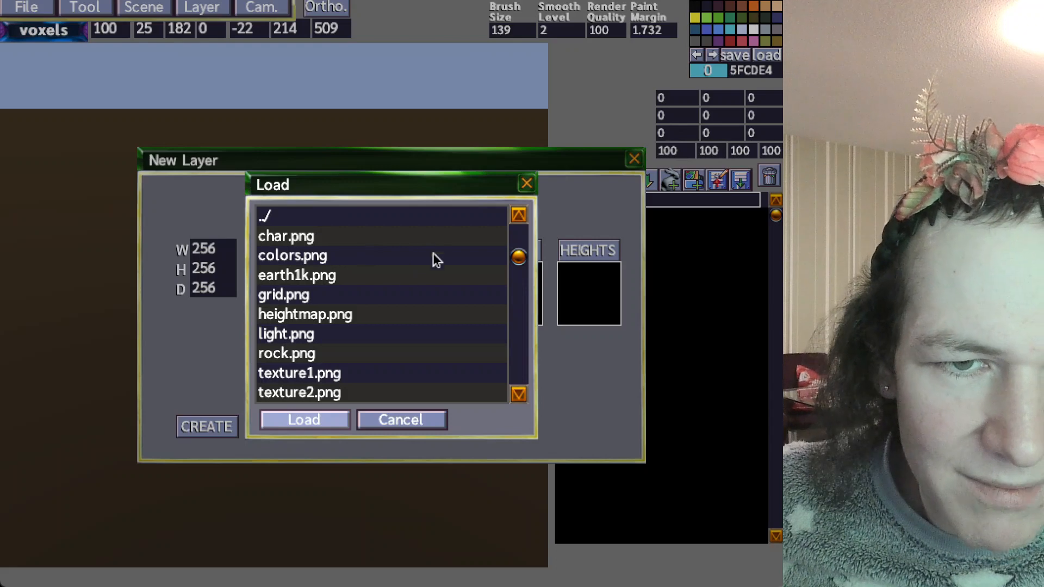
pyautogui.click(332, 315)
pyautogui.click(315, 420)
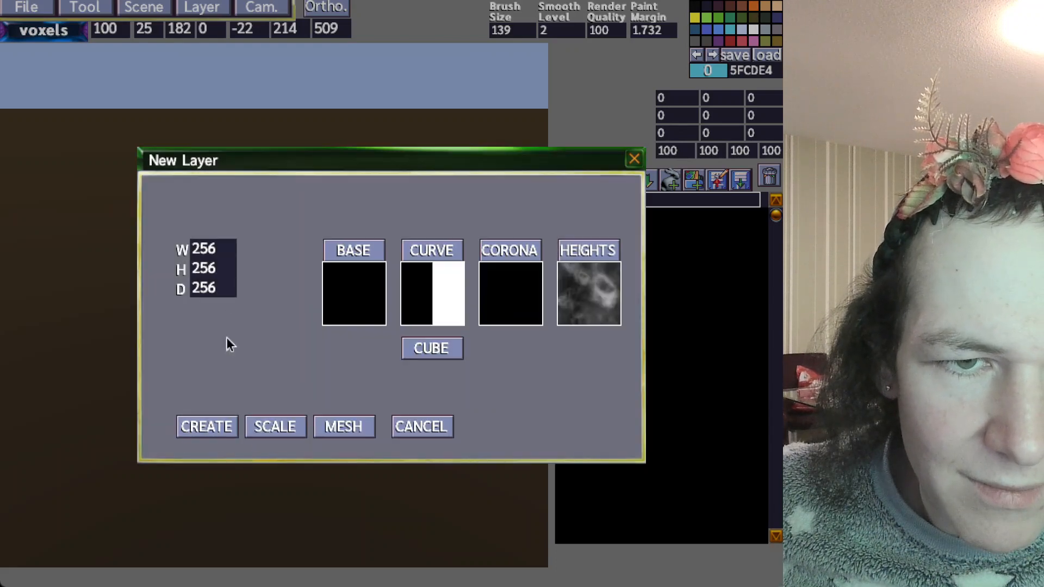
pyautogui.click(230, 431)
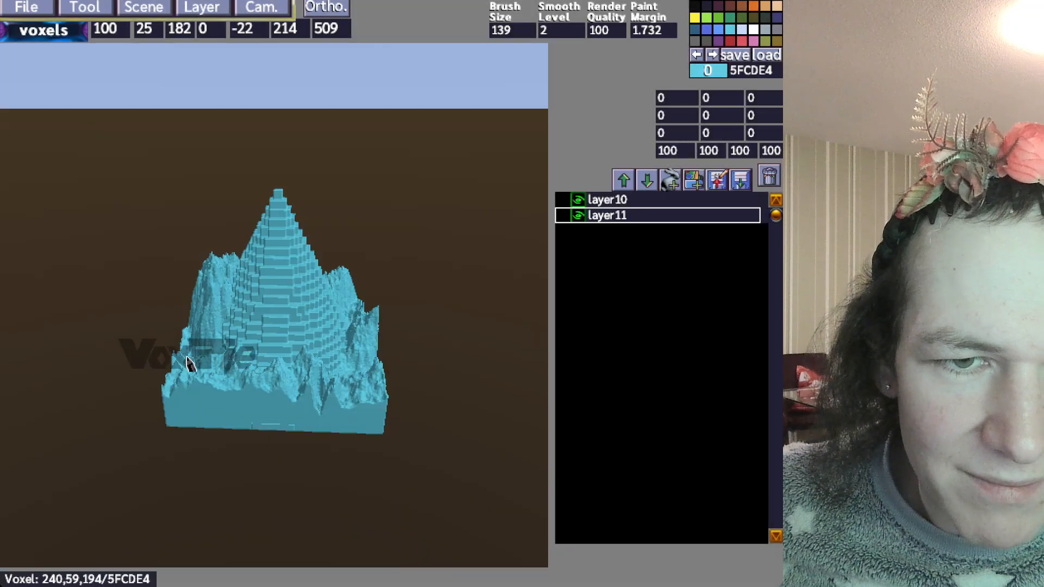
pyautogui.moveTo(188, 356); pyautogui.dragTo(177, 360, button='middle')
# Hide the cone layer and view the heightmap terrain on its own from several sides
pyautogui.click(579, 200)
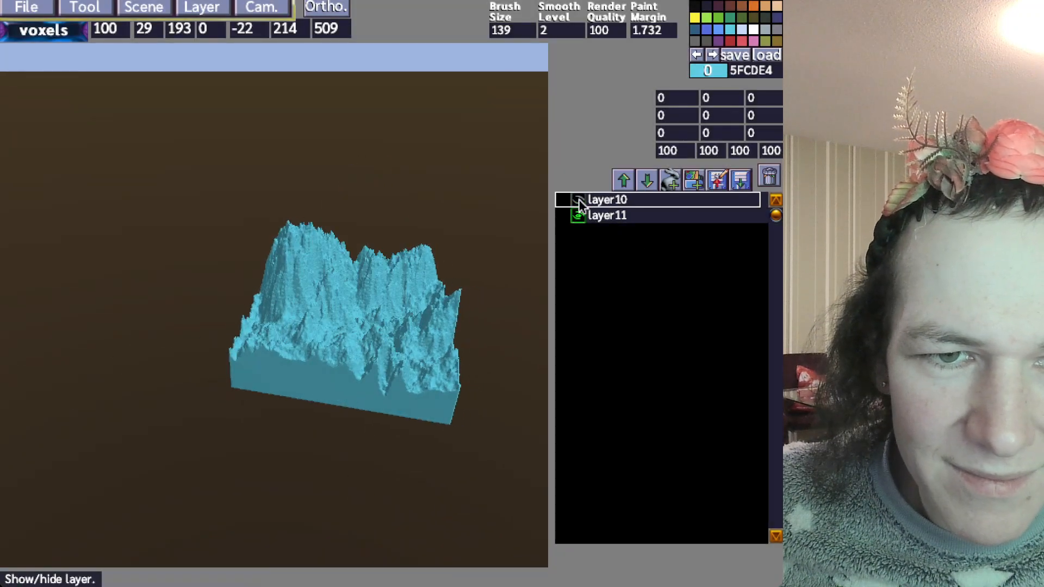
pyautogui.moveTo(431, 221); pyautogui.dragTo(397, 230, button='middle')
pyautogui.press('w')
pyautogui.press('d')
pyautogui.press('s')
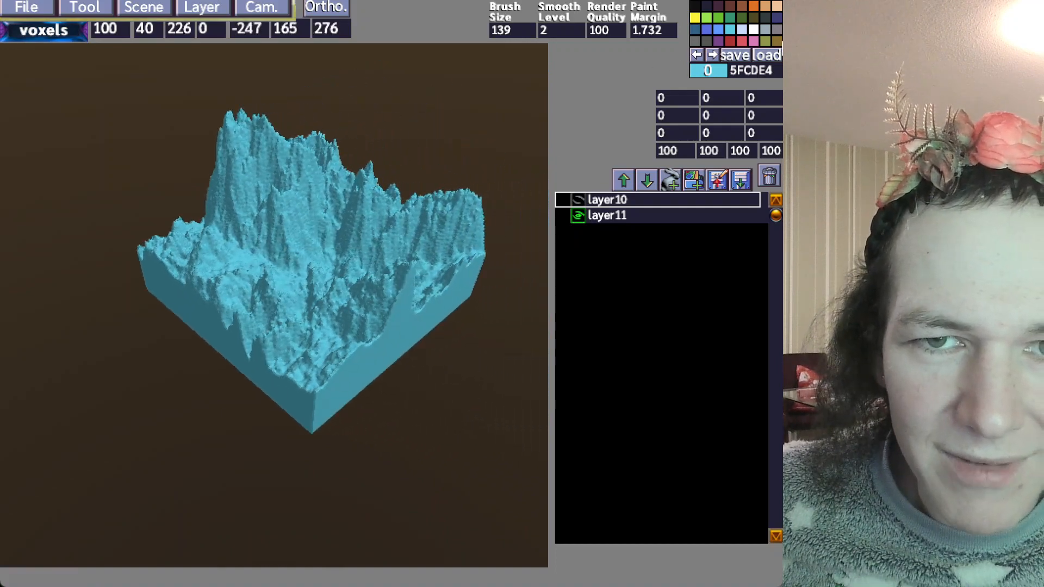
pyautogui.press('w')
pyautogui.moveTo(443, 117); pyautogui.dragTo(413, 139, button='middle')
pyautogui.press('s')
# Select the terrain layer and paint one stroke of the logo brush across its lower slopes
pyautogui.click(742, 29)
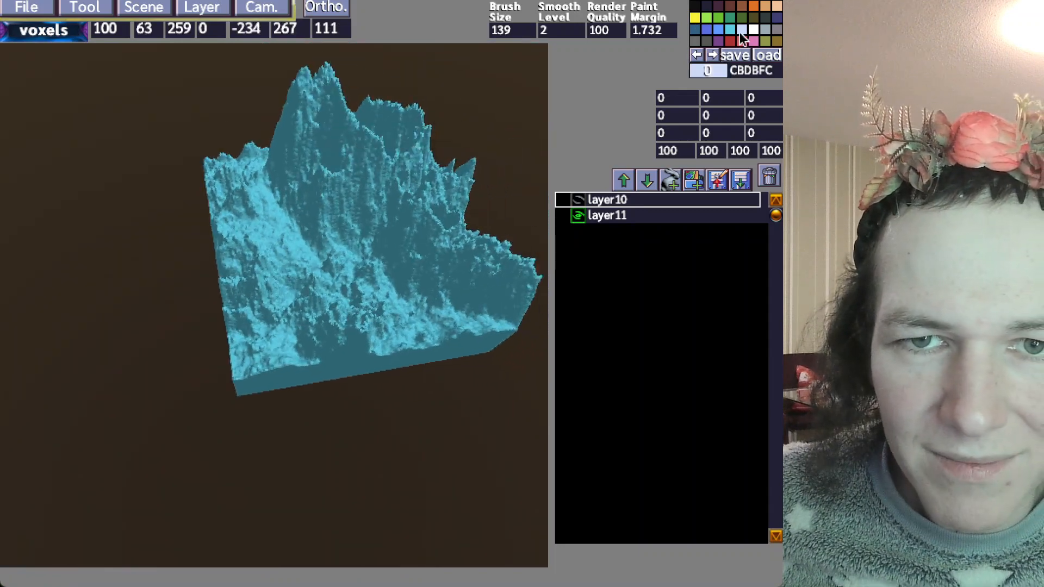
pyautogui.click(730, 30)
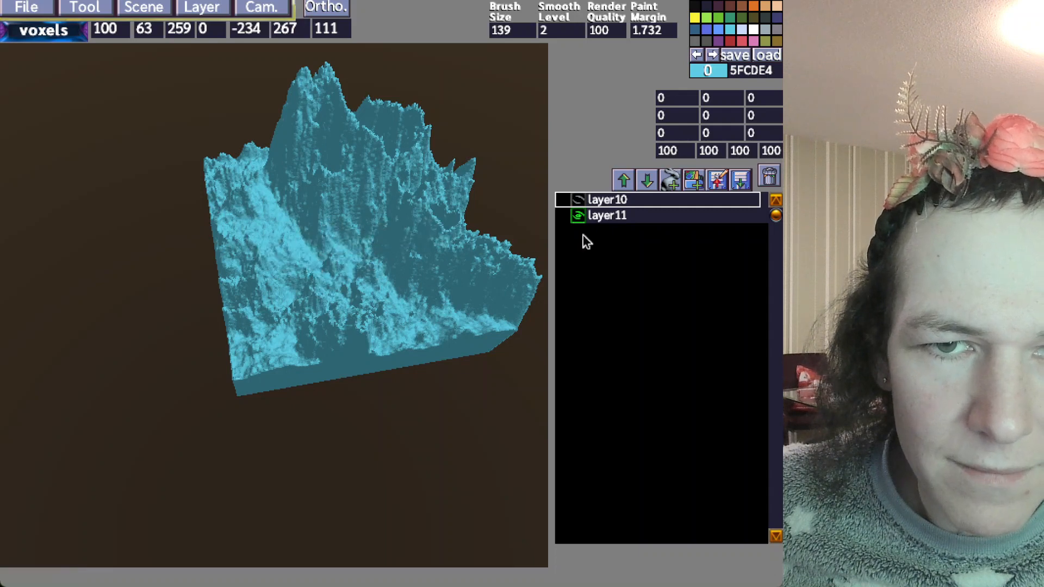
pyautogui.click(606, 217)
pyautogui.moveTo(348, 359)
pyautogui.mouseDown()
pyautogui.moveTo(354, 272)
pyautogui.moveTo(304, 242)
pyautogui.moveTo(261, 237)
pyautogui.mouseUp()
# Paint over the middle of the terrain with a square brush in red D95763
pyautogui.click(742, 40)
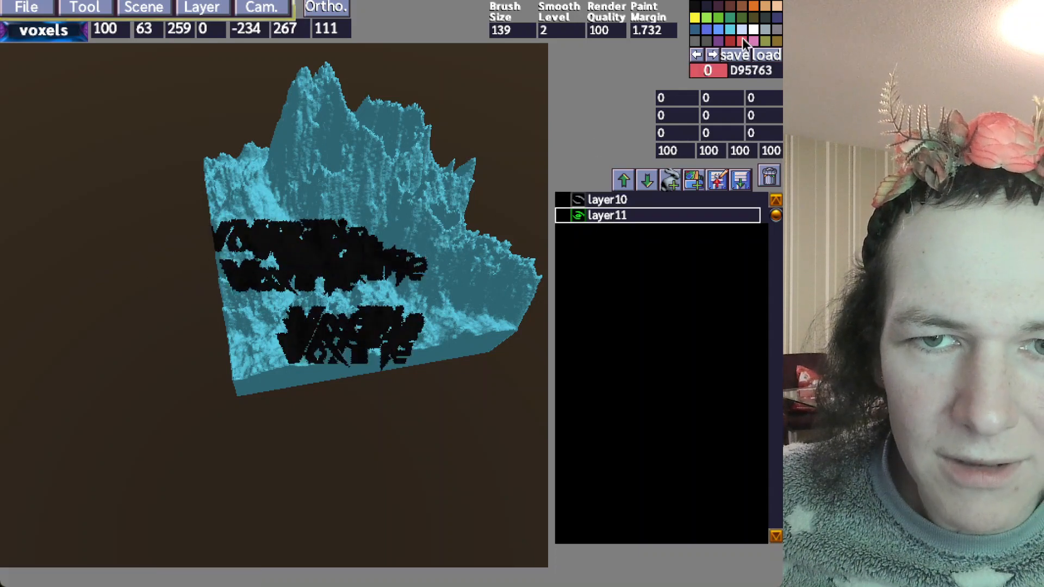
pyautogui.click(82, 7)
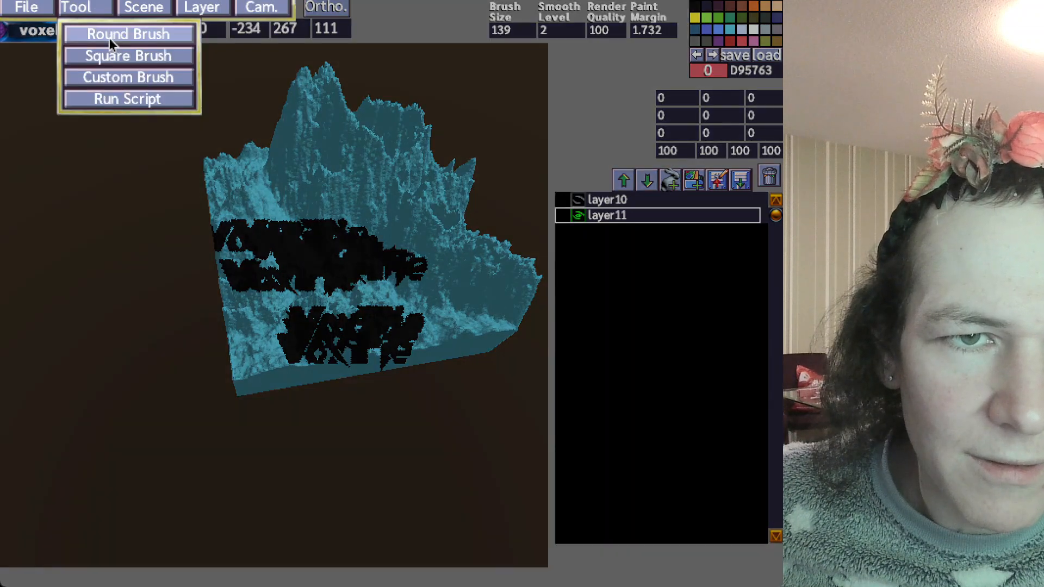
pyautogui.click(137, 54)
pyautogui.moveTo(330, 248)
pyautogui.mouseDown()
pyautogui.moveTo(348, 262)
pyautogui.moveTo(350, 308)
pyautogui.moveTo(303, 291)
pyautogui.mouseUp()
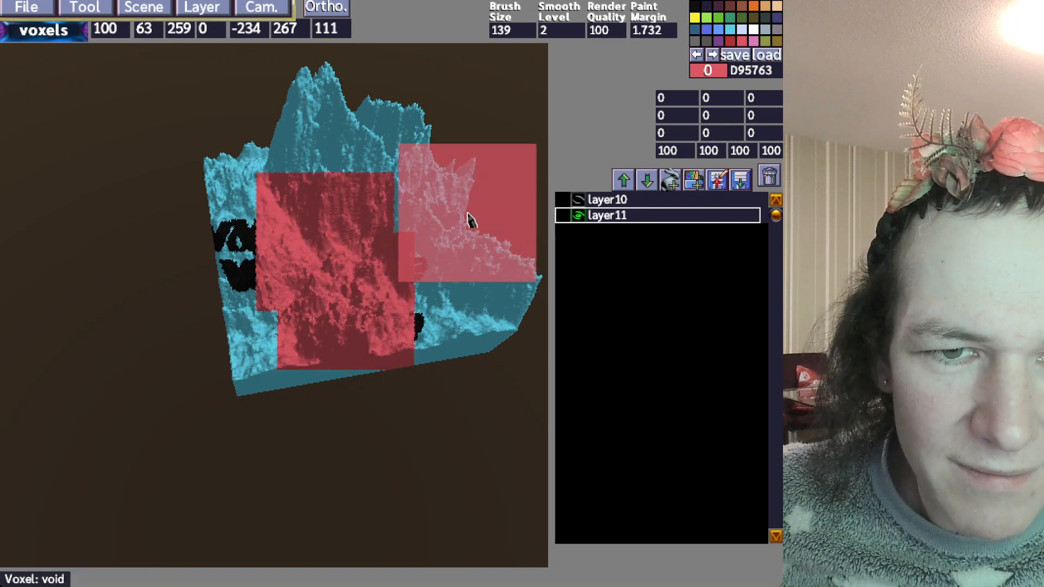
# Paint grey 9BADB7 with the square brush over part of the red area on the terrain
pyautogui.press('d')
pyautogui.moveTo(467, 213); pyautogui.dragTo(449, 193, button='middle')
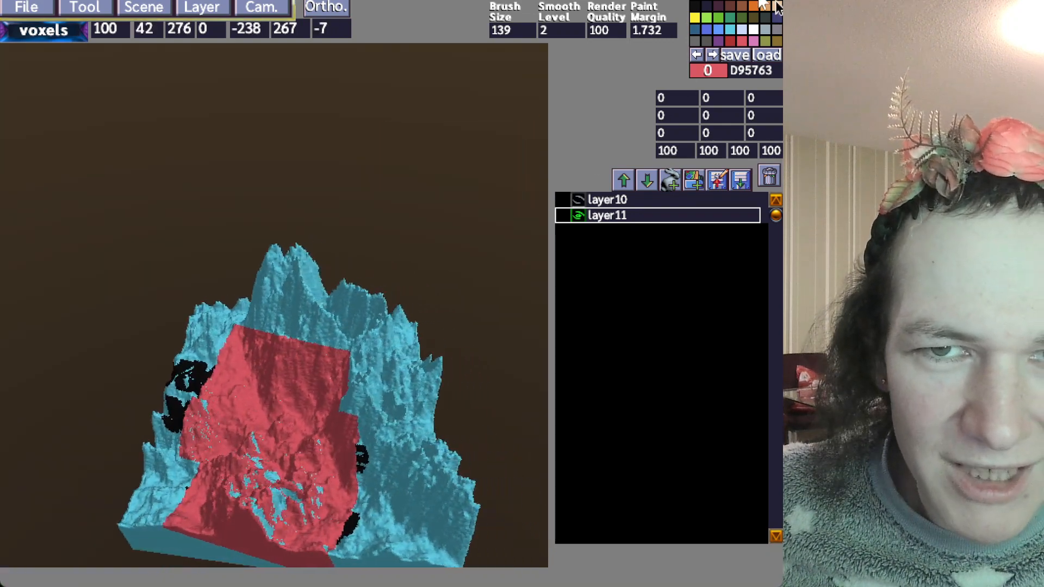
pyautogui.click(765, 30)
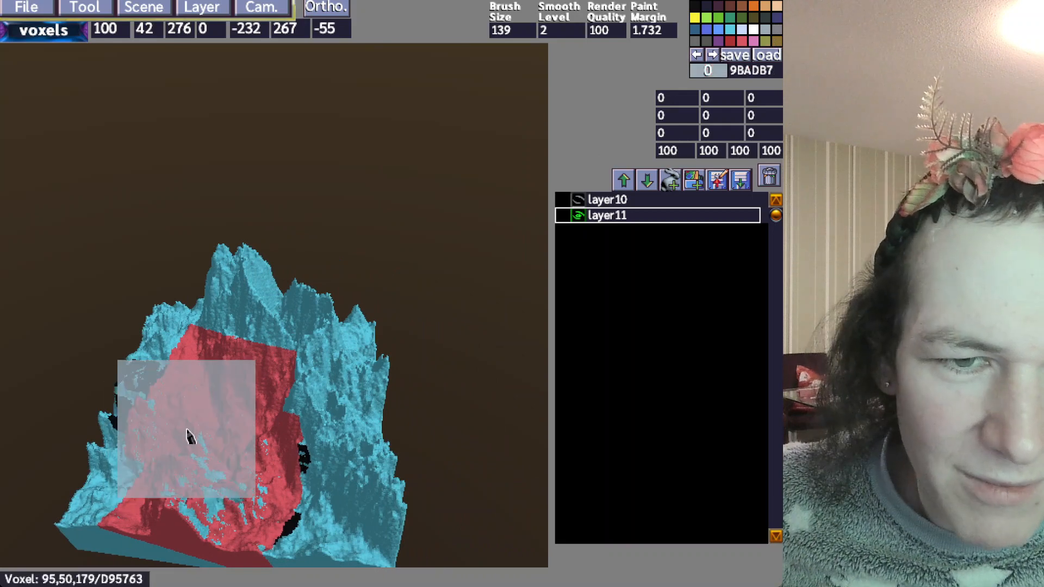
pyautogui.moveTo(187, 437); pyautogui.dragTo(181, 350)
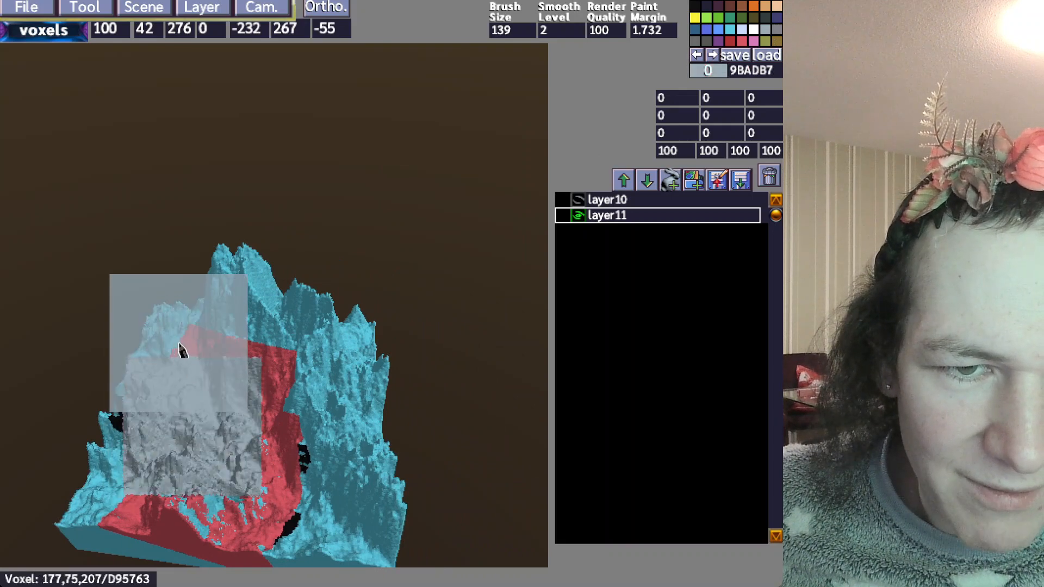
# Paint grey 9BADB7 with the square brush over the terrain's red area and the slopes around it
pyautogui.click(179, 343)
pyautogui.moveTo(173, 525); pyautogui.dragTo(84, 485)
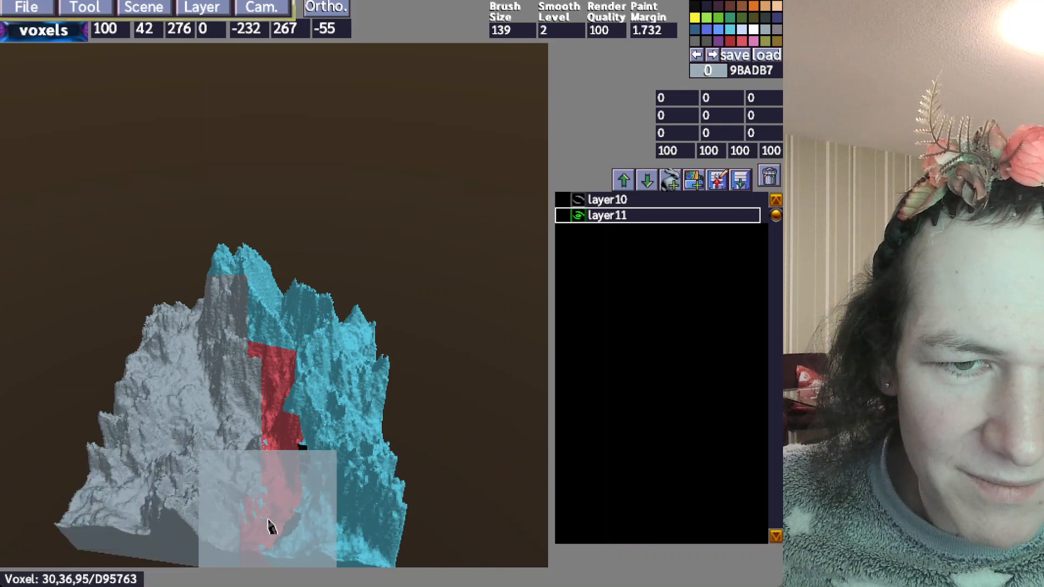
pyautogui.moveTo(270, 527)
pyautogui.mouseDown()
pyautogui.moveTo(279, 435)
pyautogui.moveTo(259, 396)
pyautogui.mouseUp()
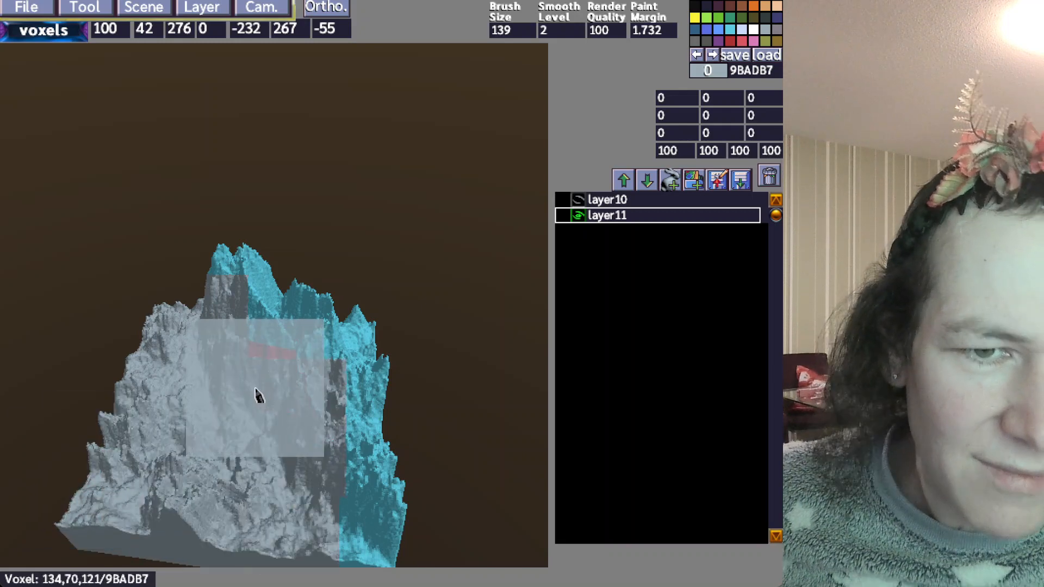
pyautogui.click(256, 388)
# Cover the remaining red and dark patches on the terrain's slopes and base with grey 9BADB7
pyautogui.moveTo(199, 357)
pyautogui.mouseDown(button='middle')
pyautogui.moveTo(161, 372)
pyautogui.moveTo(191, 350)
pyautogui.moveTo(221, 350)
pyautogui.moveTo(224, 373)
pyautogui.mouseUp(button='middle')
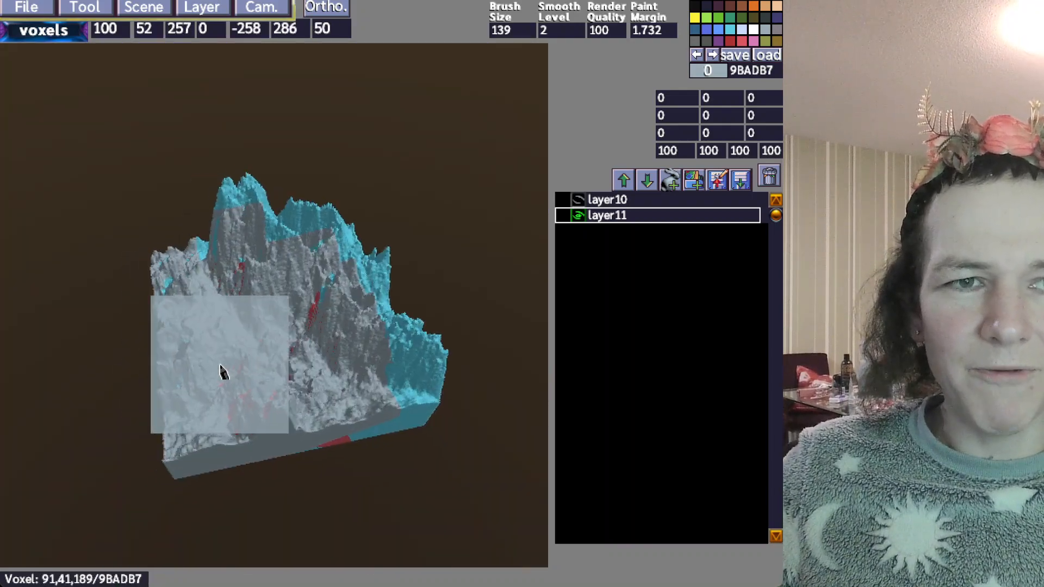
pyautogui.click(37, 8)
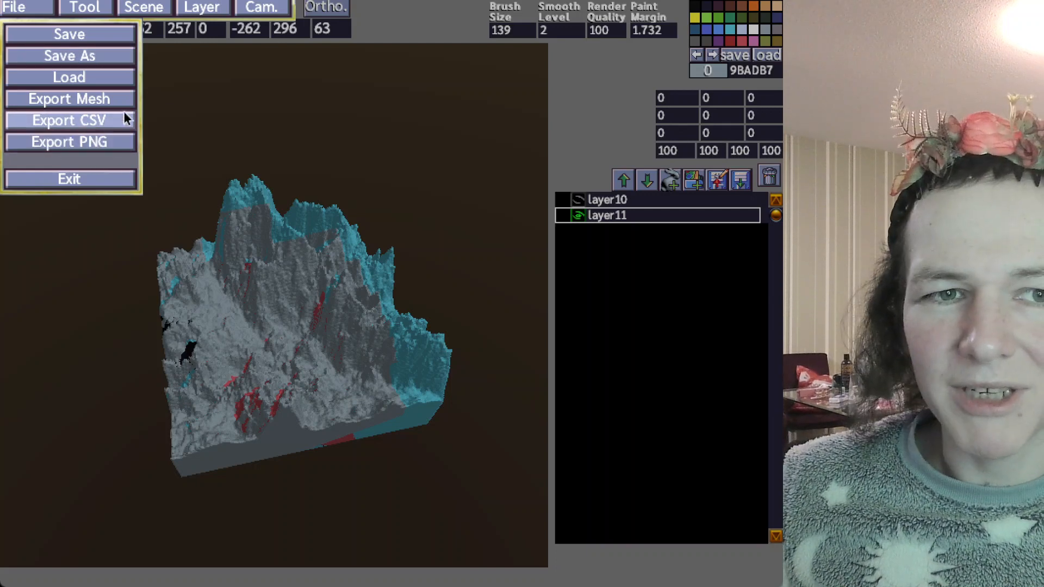
pyautogui.click(322, 195)
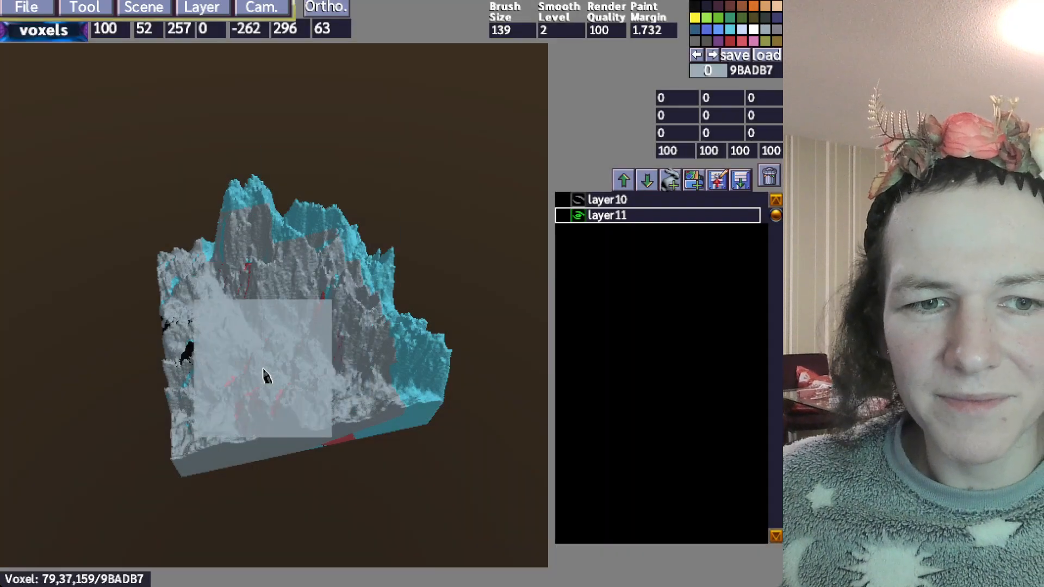
pyautogui.click(263, 369)
pyautogui.click(190, 363)
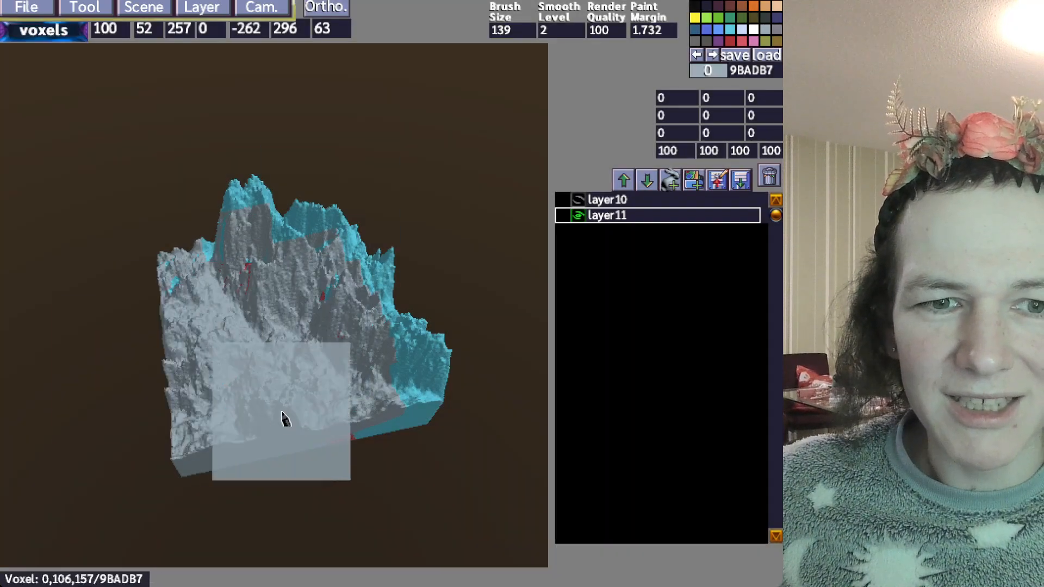
pyautogui.click(349, 424)
pyautogui.click(414, 437)
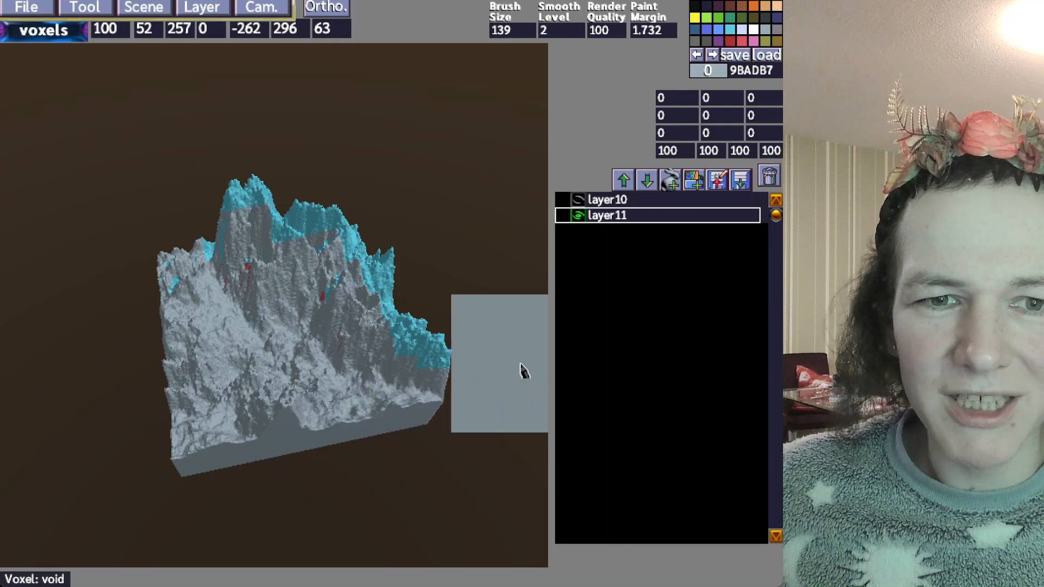
pyautogui.click(169, 309)
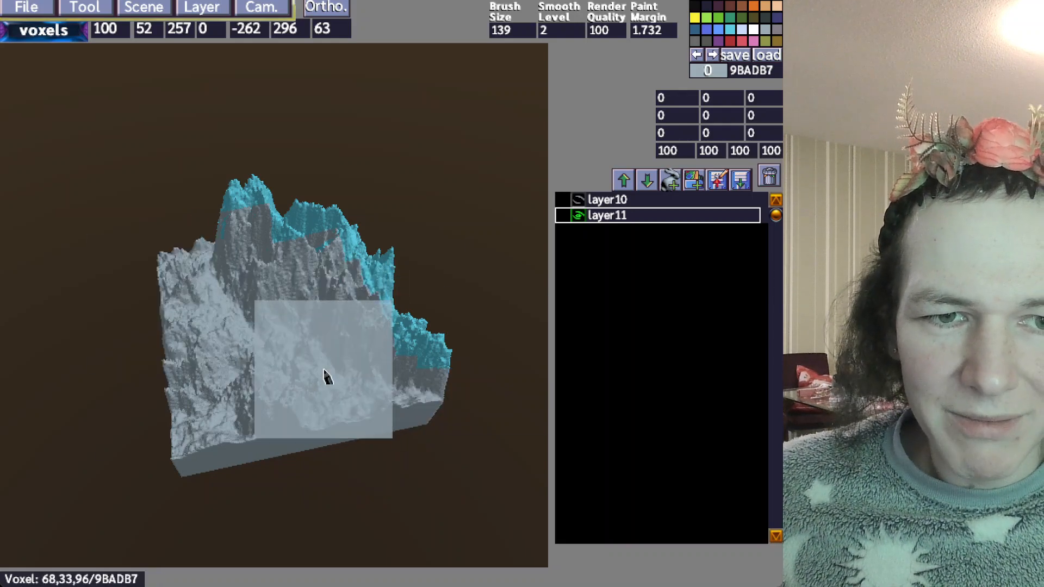
# Discard the terrain layer and the hidden cone layer, leaving the new layer dialog without creating anything
pyautogui.click(769, 176)
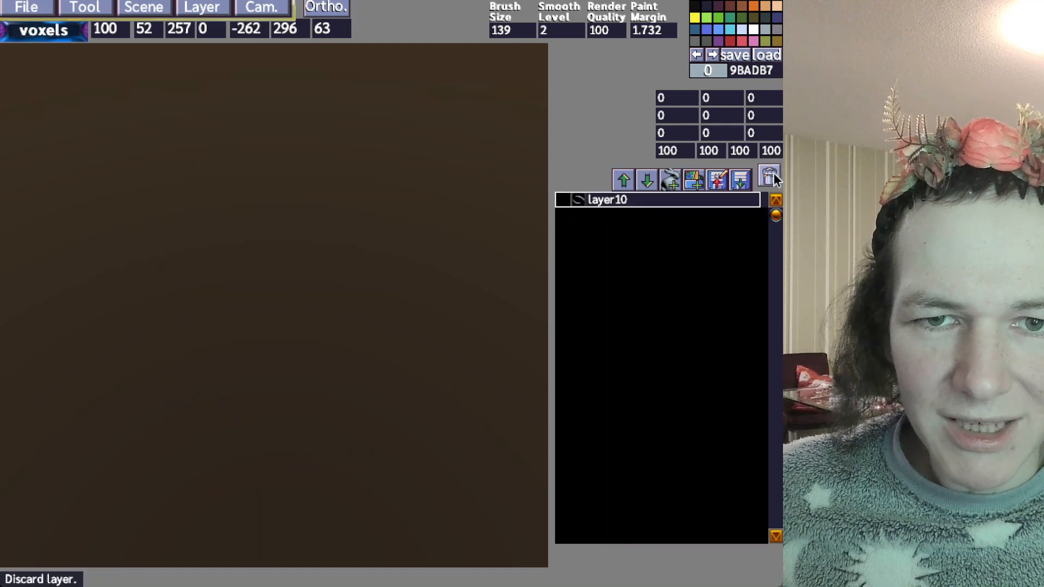
pyautogui.click(769, 176)
pyautogui.click(670, 180)
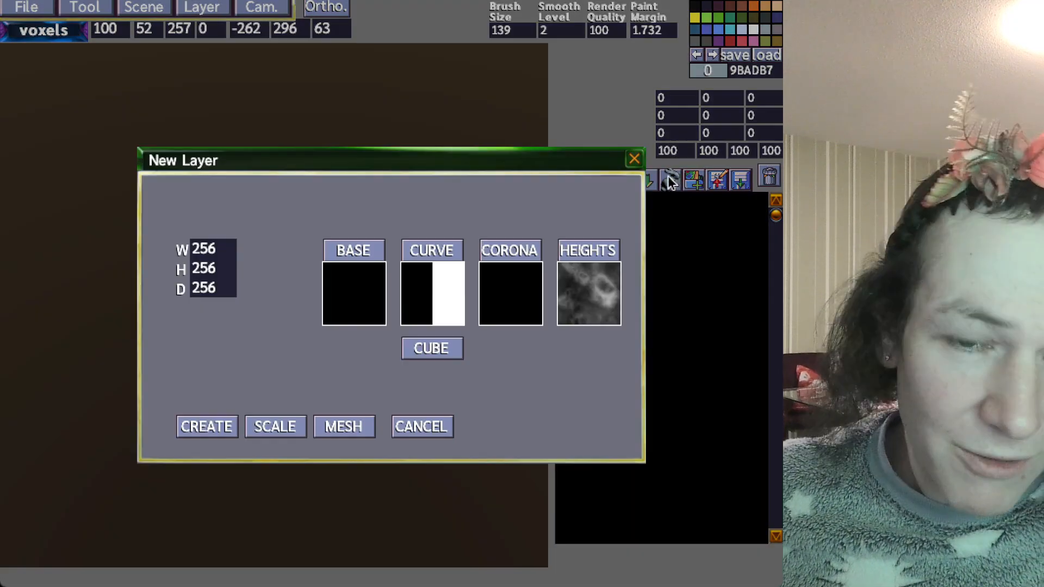
pyautogui.click(422, 427)
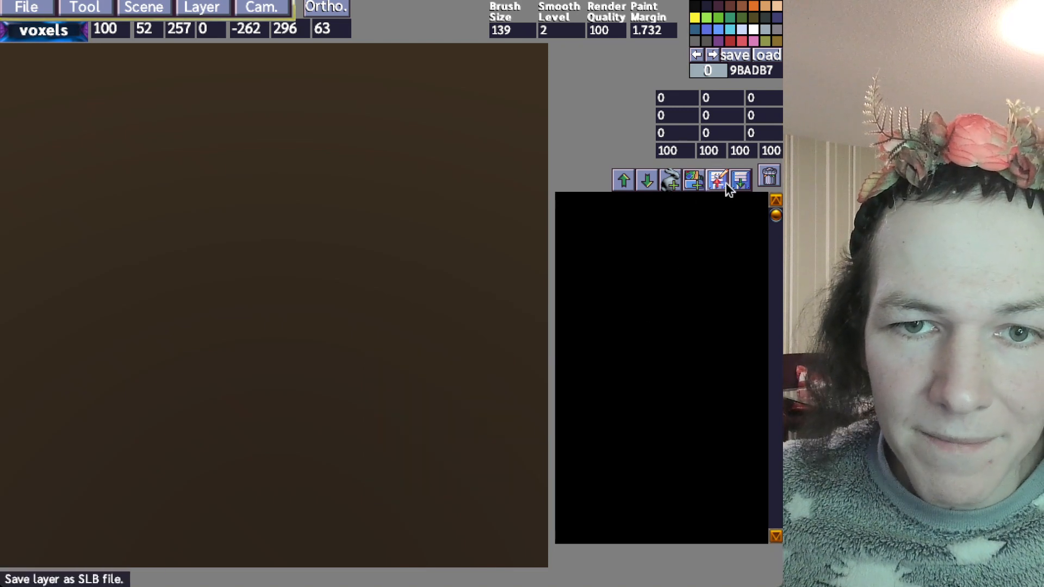
# Start loading a layer from a voxel file and browse to the work/slb/_kvx folder
pyautogui.click(741, 184)
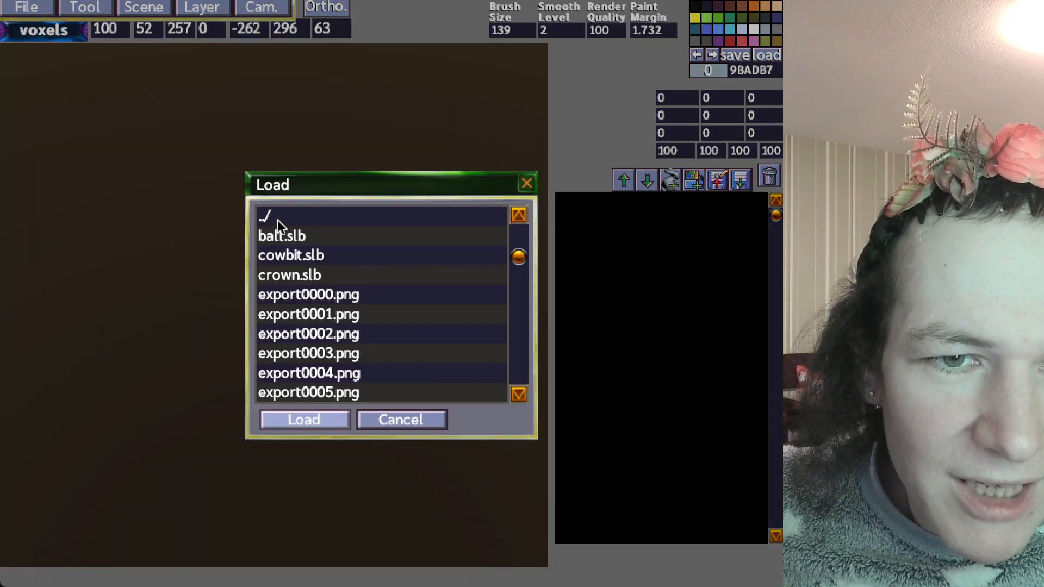
pyautogui.click(276, 218)
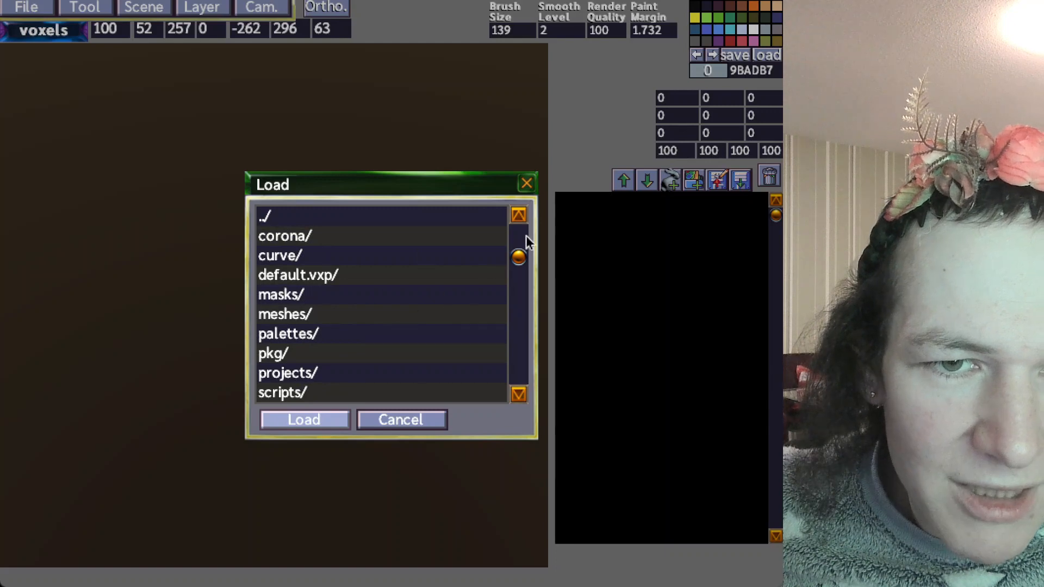
pyautogui.moveTo(520, 257); pyautogui.dragTo(518, 300)
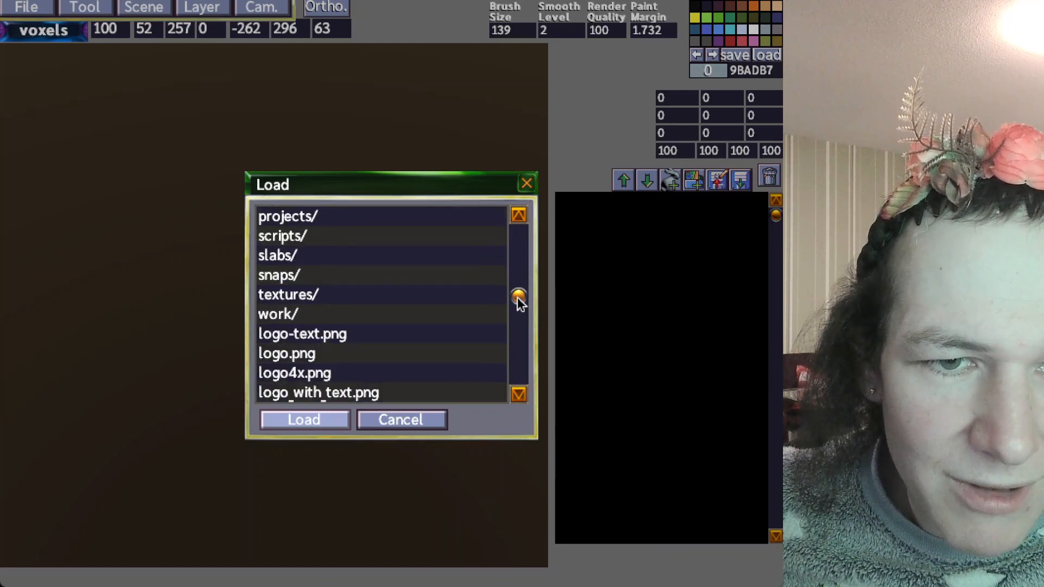
pyautogui.click(293, 315)
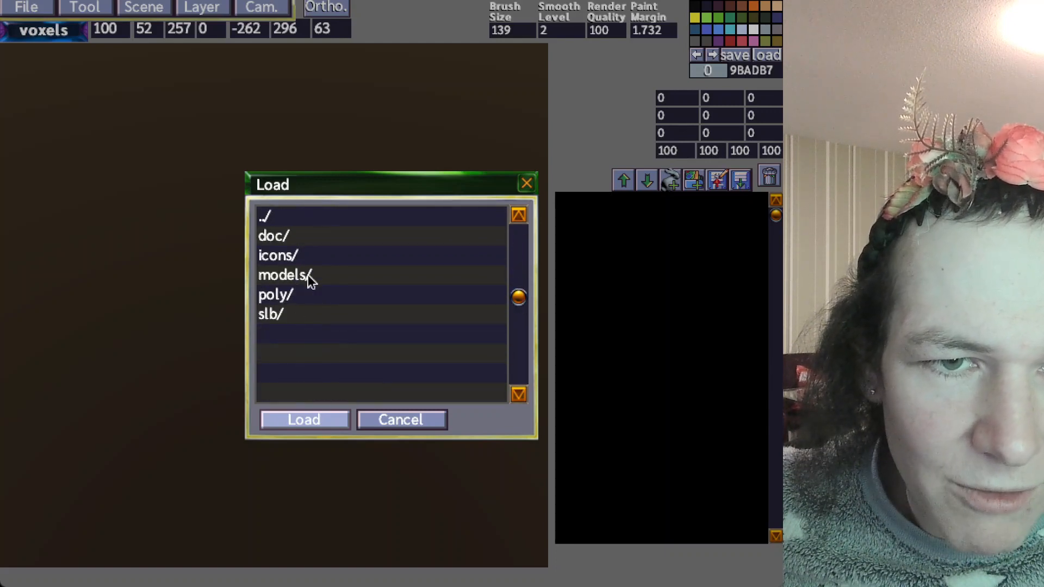
pyautogui.click(283, 298)
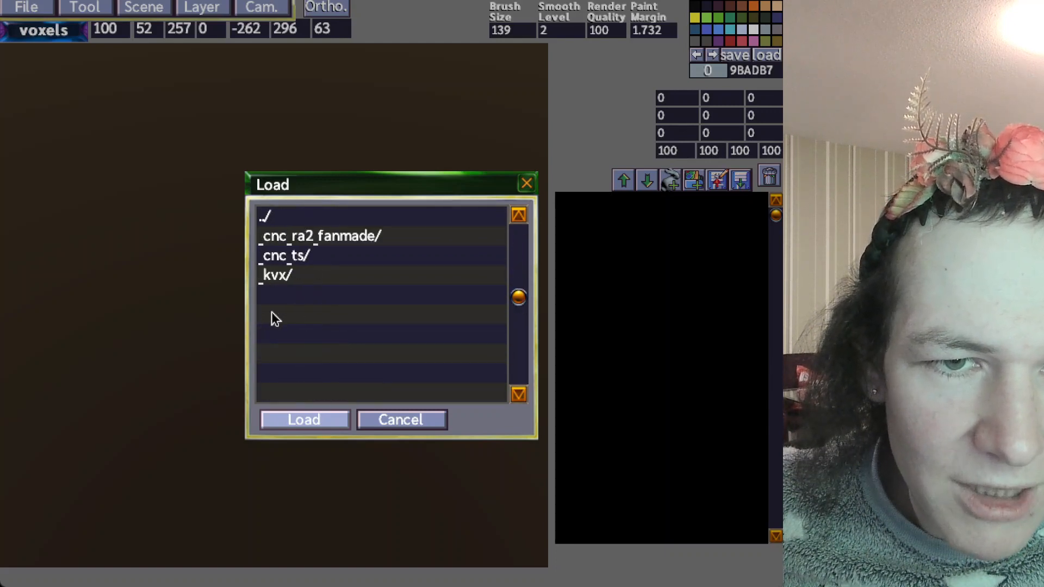
pyautogui.click(285, 278)
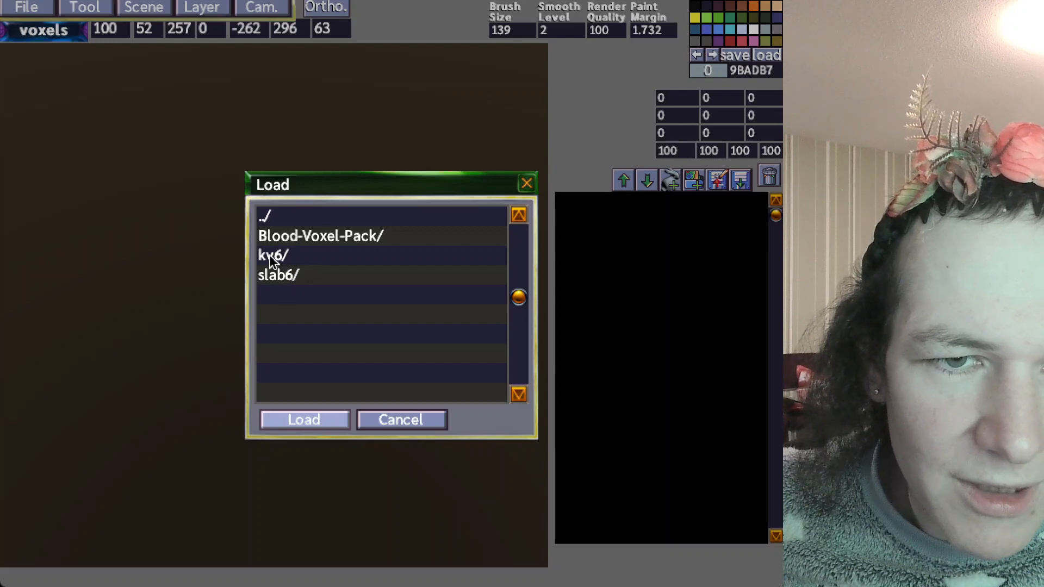
# Look through the voxel models in the kv6 folder and return to its parent folder
pyautogui.click(271, 255)
pyautogui.click(294, 258)
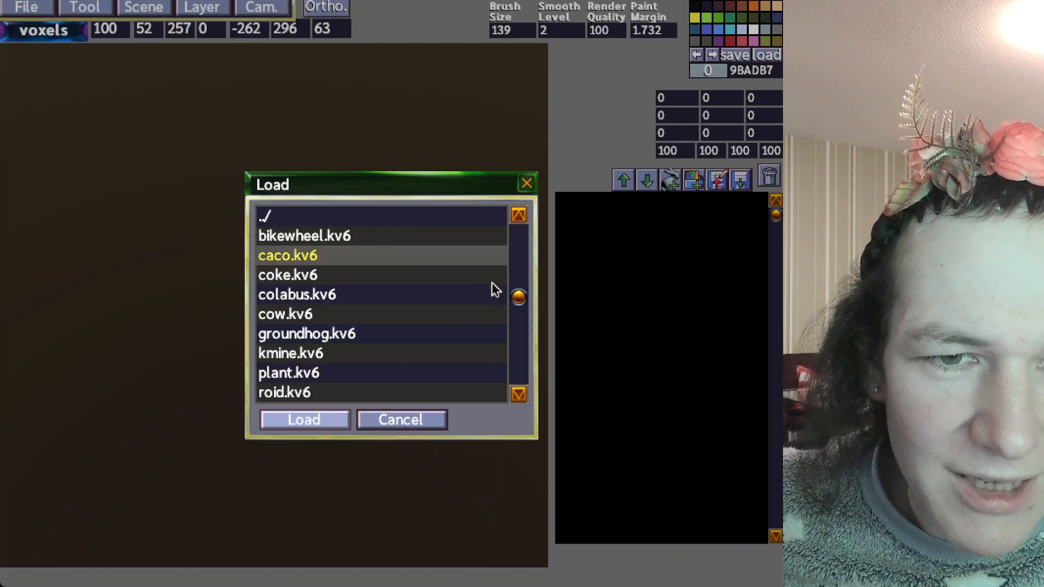
pyautogui.moveTo(518, 298); pyautogui.dragTo(528, 230)
pyautogui.click(383, 221)
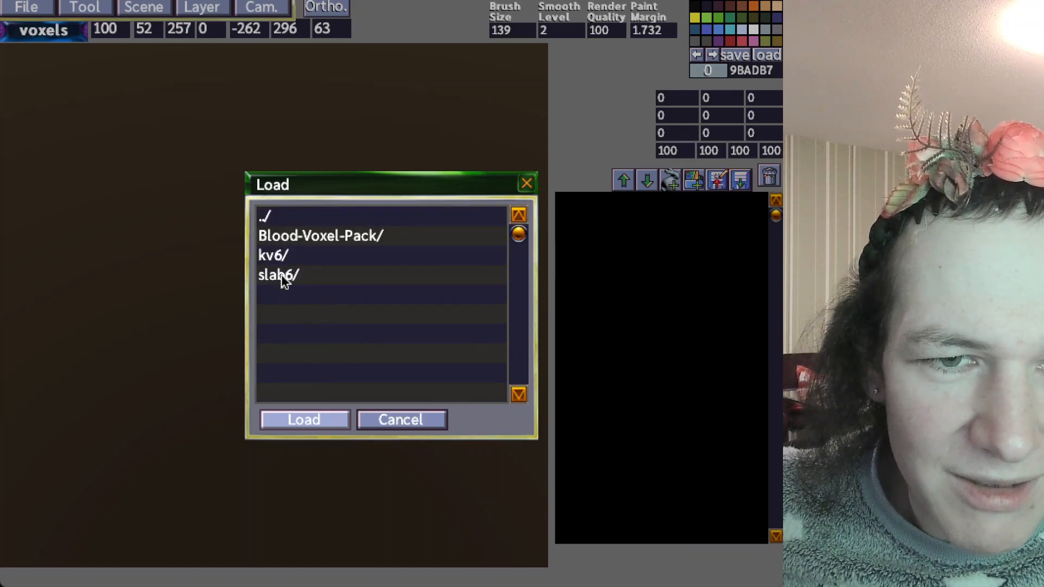
# Load duke.kvx from the slab6 folder as a layer
pyautogui.click(282, 275)
pyautogui.click(302, 297)
pyautogui.click(298, 336)
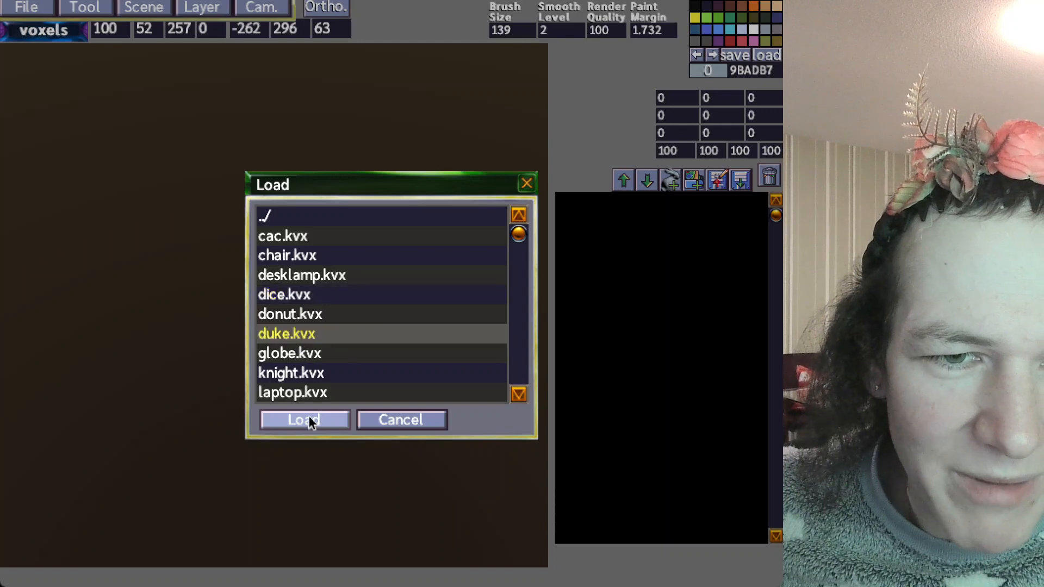
pyautogui.click(304, 419)
# Examine the loaded duke figure up close from several angles and check its layer size
pyautogui.scroll(3, 303, 315)
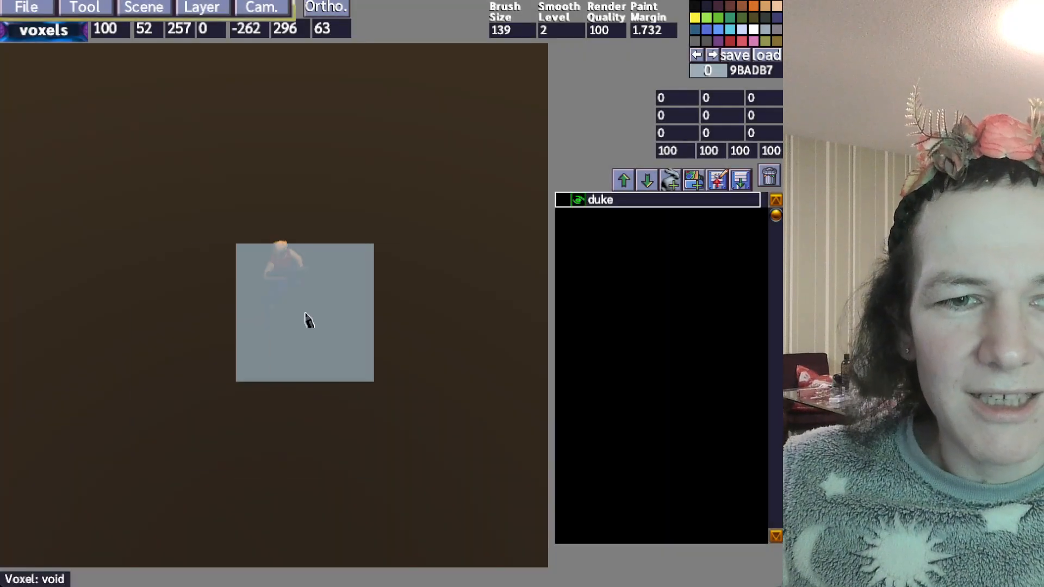
pyautogui.press('w')
pyautogui.press('d')
pyautogui.moveTo(357, 317); pyautogui.dragTo(280, 308, button='right')
pyautogui.press('w')
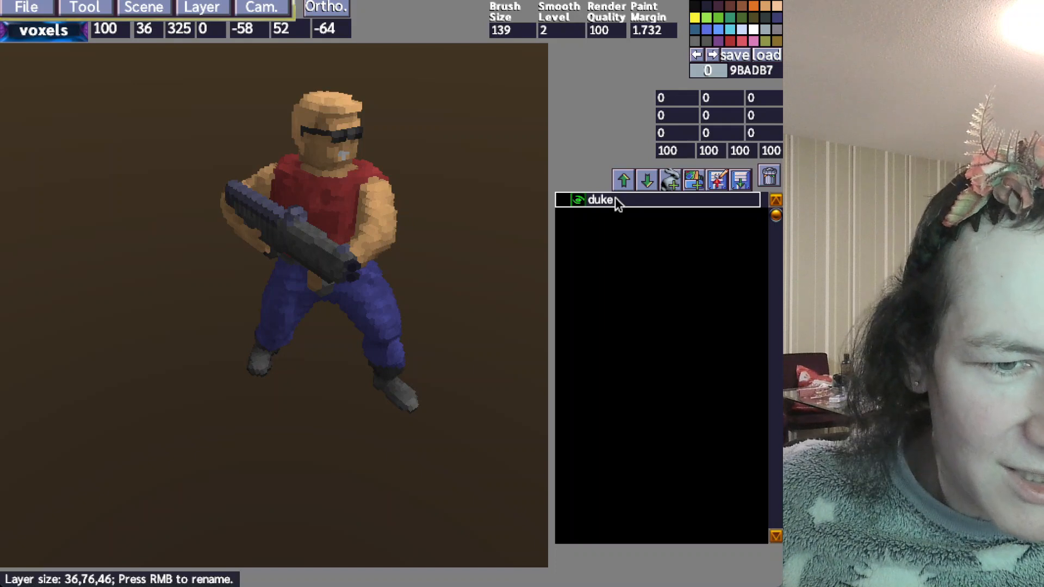
pyautogui.press('s')
pyautogui.press('w')
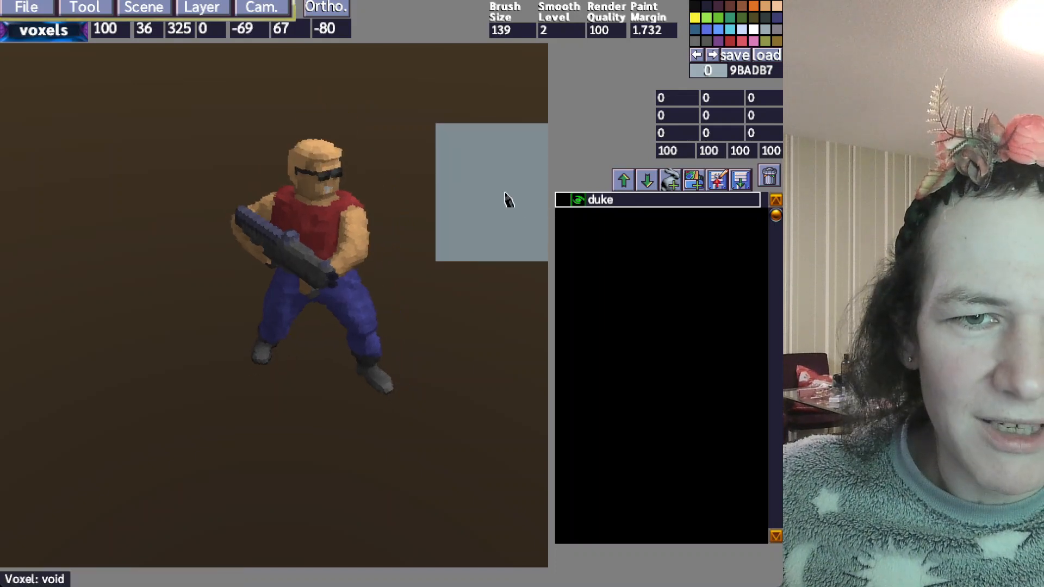
pyautogui.press('d')
pyautogui.moveTo(479, 205); pyautogui.dragTo(464, 182, button='right')
pyautogui.press('a')
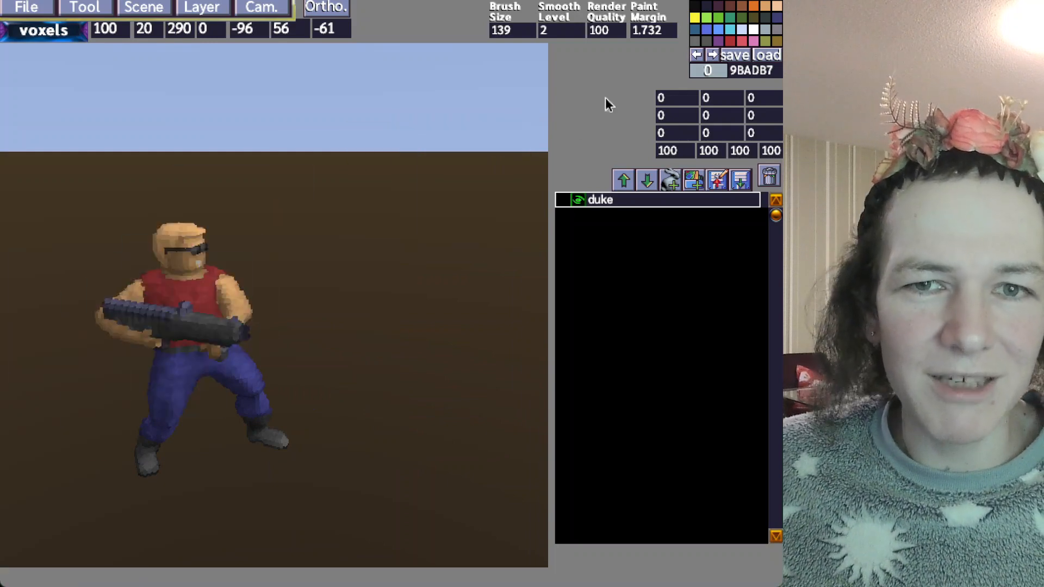
# Paint over the duke figure with the square brush in cyan 5FCDE4, followed by green 37946E
pyautogui.moveTo(119, 249)
pyautogui.mouseDown()
pyautogui.moveTo(201, 403)
pyautogui.moveTo(135, 275)
pyautogui.moveTo(303, 399)
pyautogui.mouseUp()
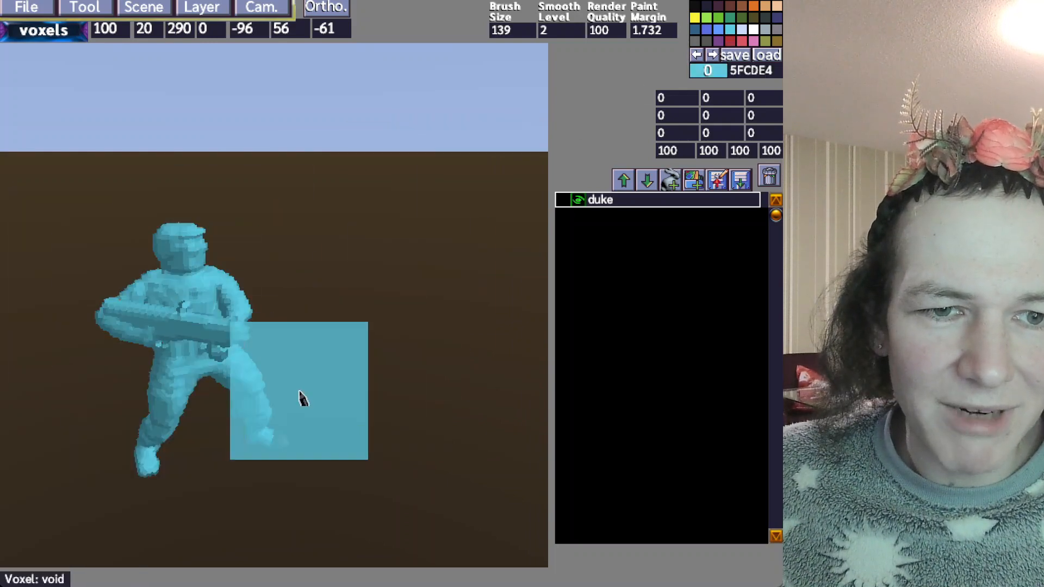
pyautogui.click(731, 18)
pyautogui.moveTo(229, 317)
pyautogui.mouseDown()
pyautogui.moveTo(181, 268)
pyautogui.moveTo(97, 473)
pyautogui.moveTo(310, 315)
pyautogui.moveTo(263, 334)
pyautogui.moveTo(164, 342)
pyautogui.mouseUp()
# Erase the figure's torso and gun with the square brush and rotate the layer about 114 degrees around its vertical axis
pyautogui.rightClick(161, 336)
pyautogui.press('w')
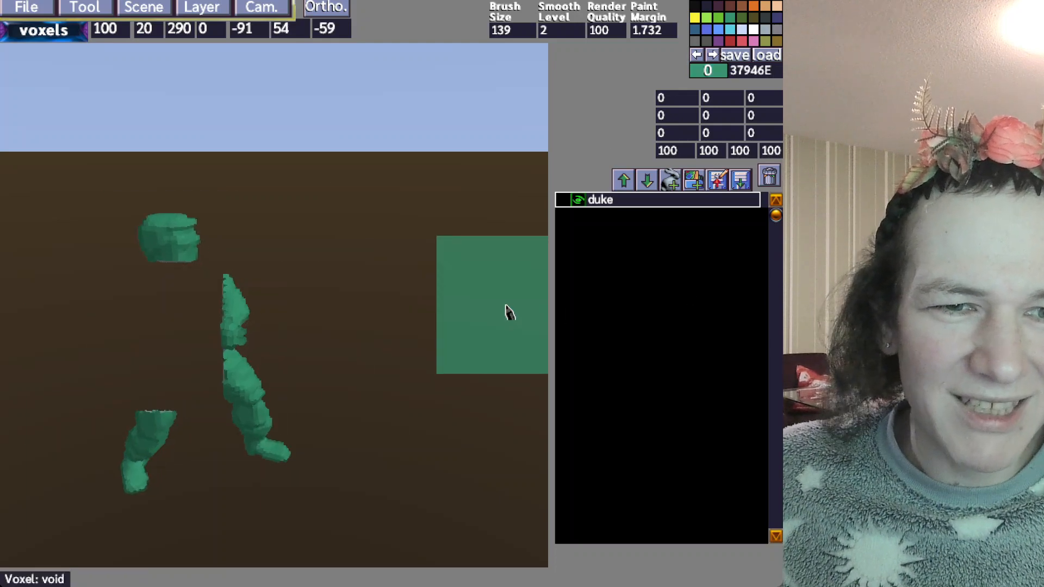
pyautogui.press('d')
pyautogui.moveTo(508, 308)
pyautogui.mouseDown(button='middle')
pyautogui.moveTo(445, 273)
pyautogui.moveTo(383, 292)
pyautogui.moveTo(488, 274)
pyautogui.moveTo(466, 345)
pyautogui.moveTo(492, 331)
pyautogui.mouseUp(button='middle')
pyautogui.press('s')
pyautogui.press('r')
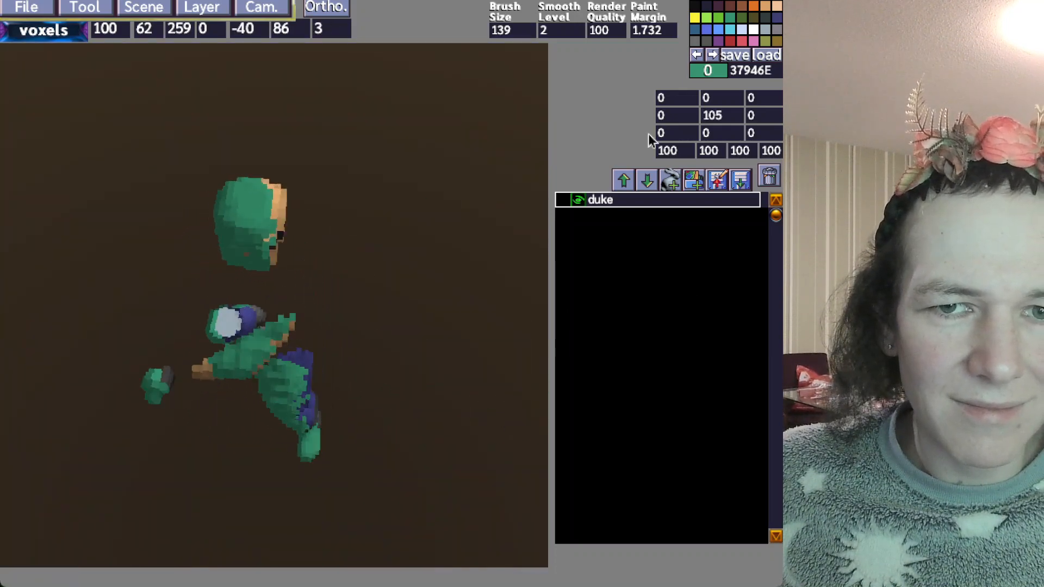
# Discard the duke layer and start loading another layer from a voxel file
pyautogui.click(775, 179)
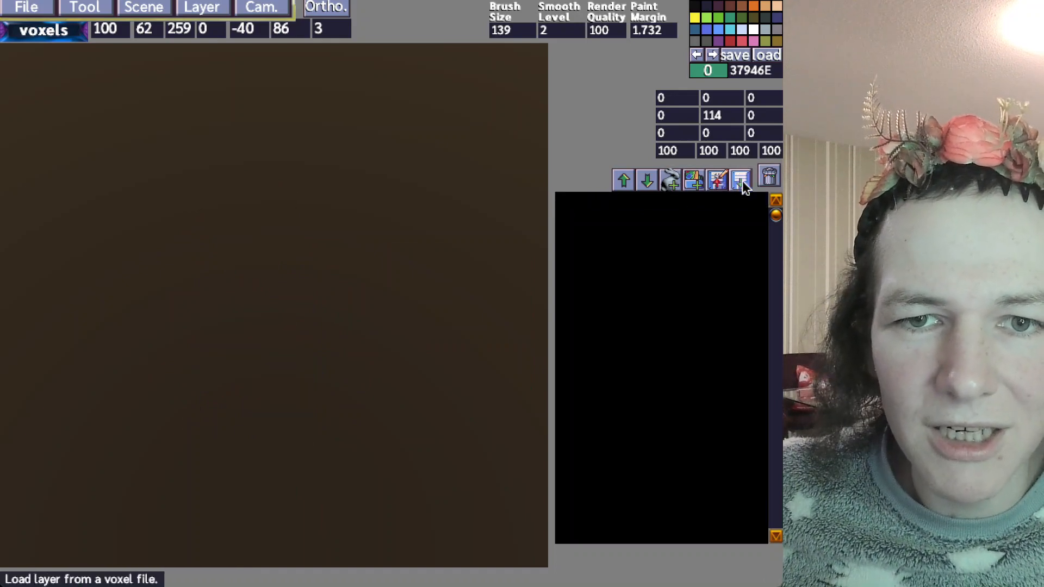
pyautogui.click(740, 182)
pyautogui.click(276, 217)
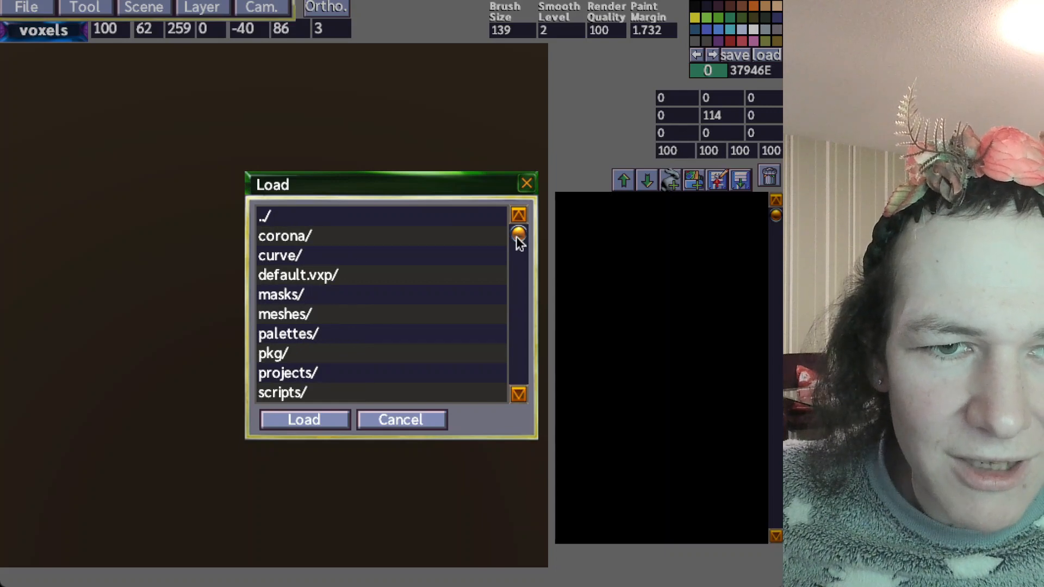
pyautogui.moveTo(516, 238); pyautogui.dragTo(530, 194)
pyautogui.click(332, 216)
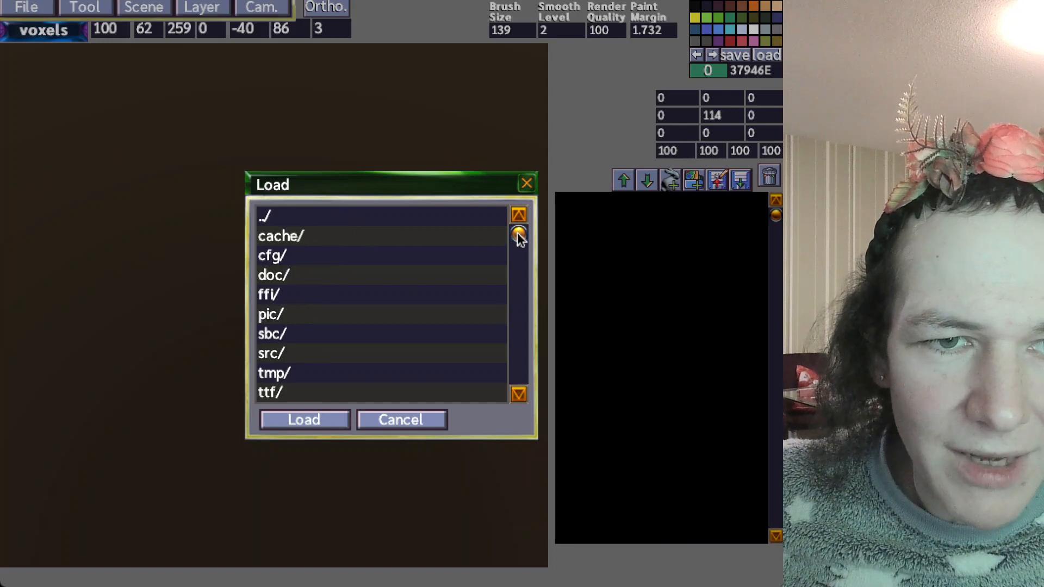
pyautogui.moveTo(520, 239)
pyautogui.mouseDown()
pyautogui.moveTo(525, 308)
pyautogui.moveTo(523, 233)
pyautogui.mouseUp()
pyautogui.click(274, 218)
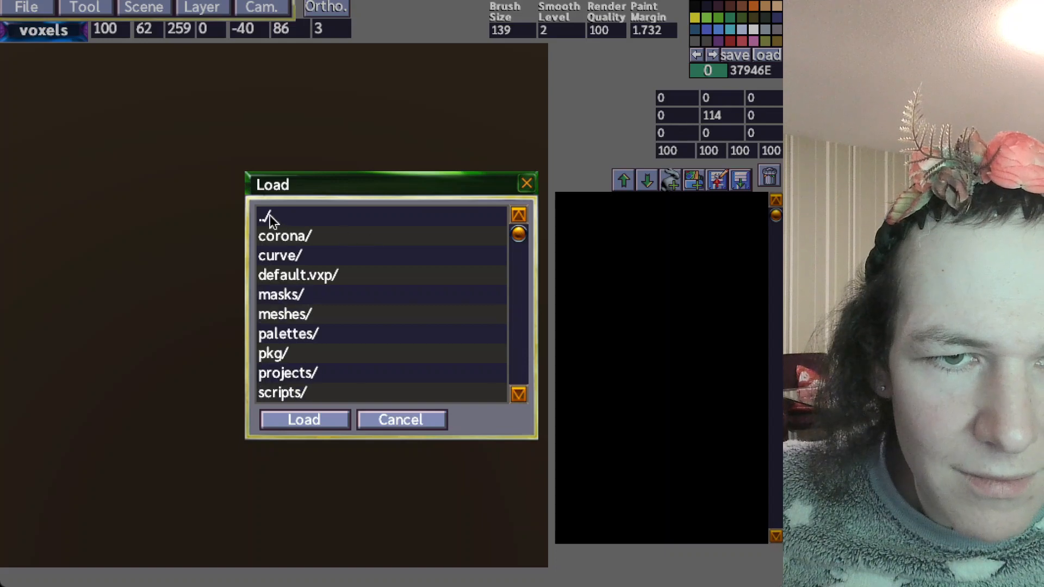
# Load sonic.vxl from the work/slb/_cnc_ts folder as a layer and view the vehicle from another angle
pyautogui.moveTo(521, 297); pyautogui.dragTo(502, 311)
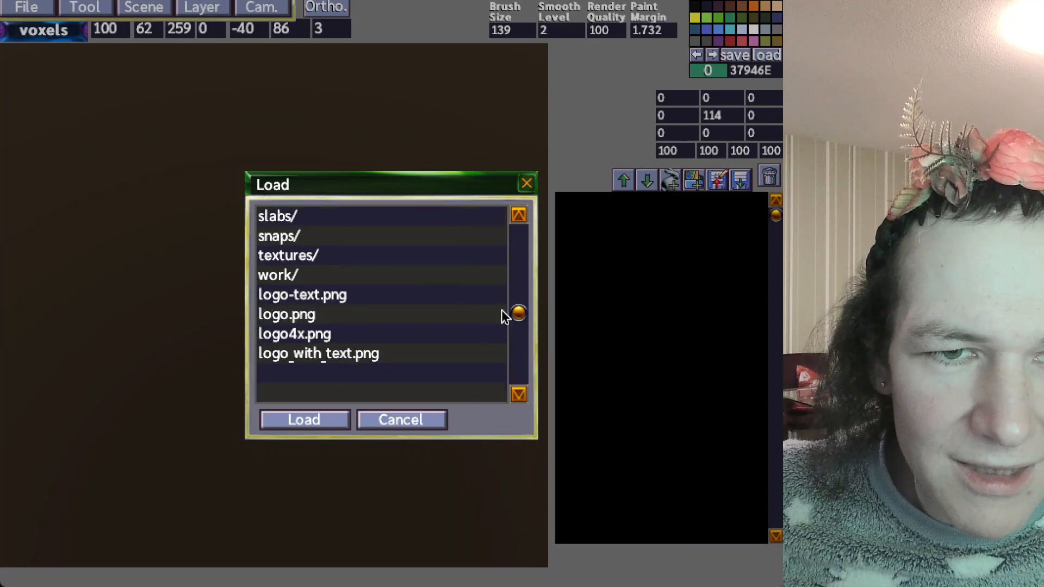
pyautogui.doubleClick(279, 272)
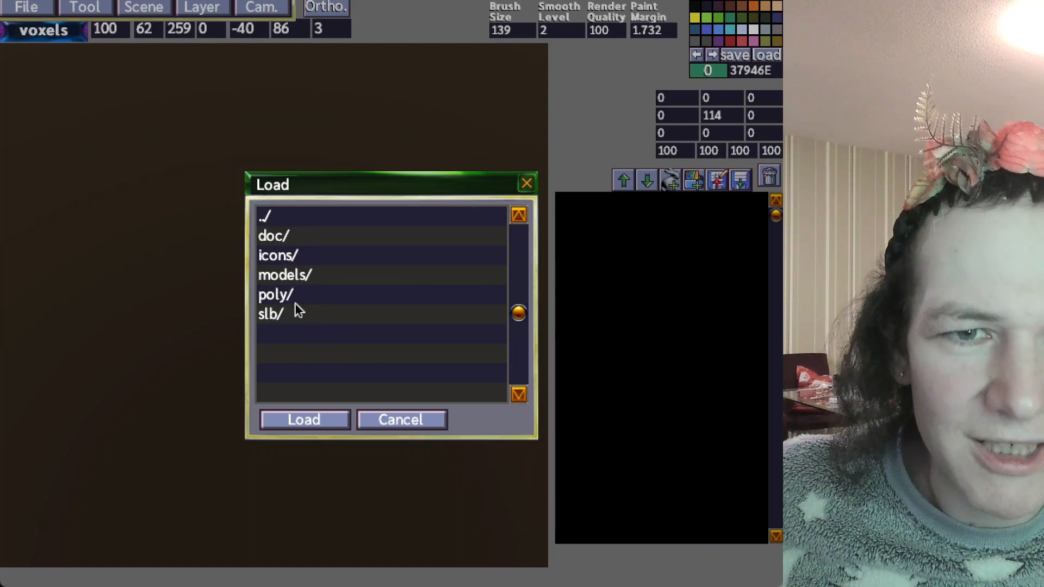
pyautogui.doubleClick(271, 317)
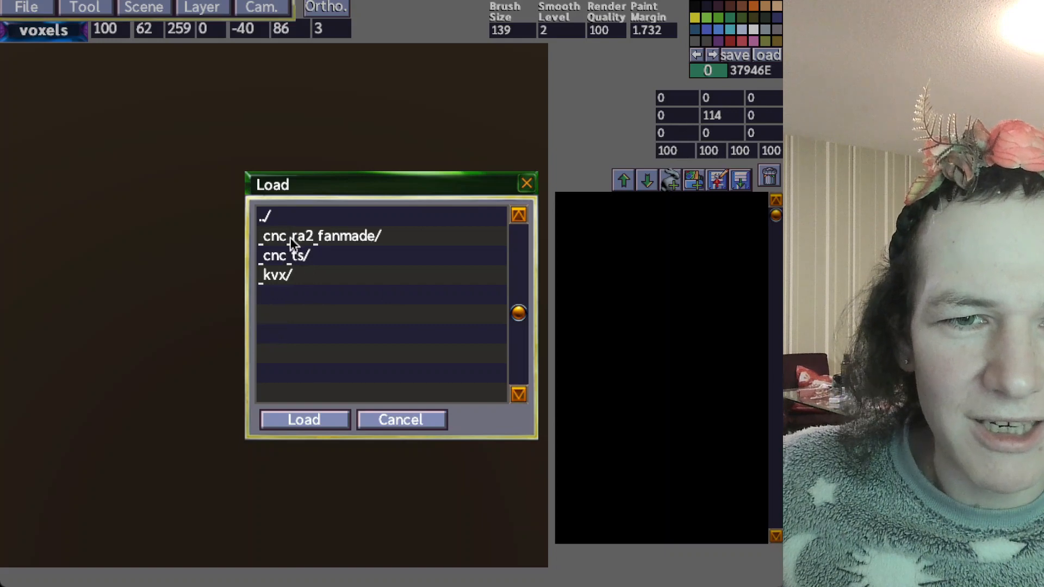
pyautogui.doubleClick(338, 239)
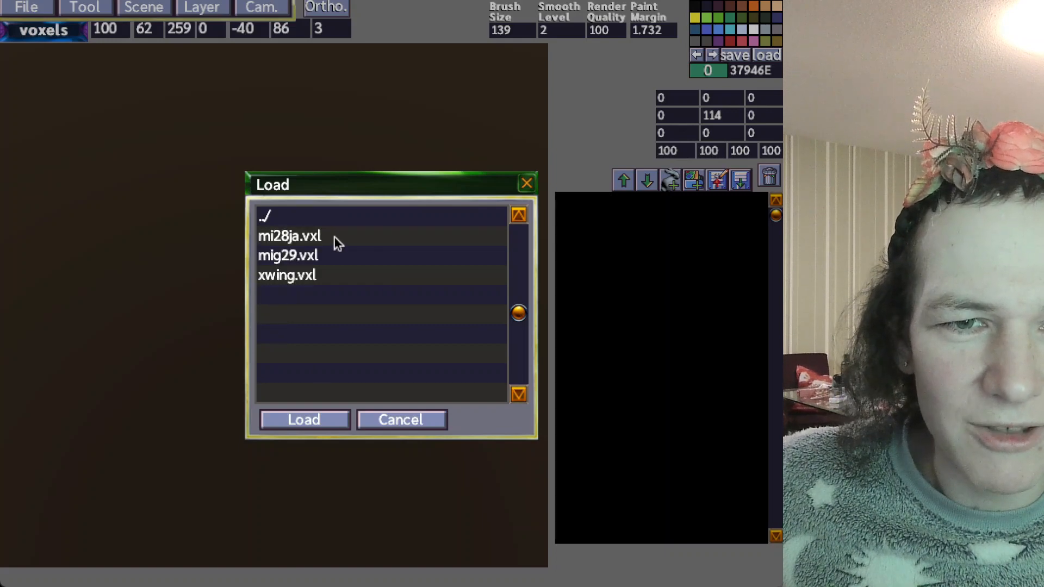
pyautogui.doubleClick(265, 220)
pyautogui.doubleClick(293, 256)
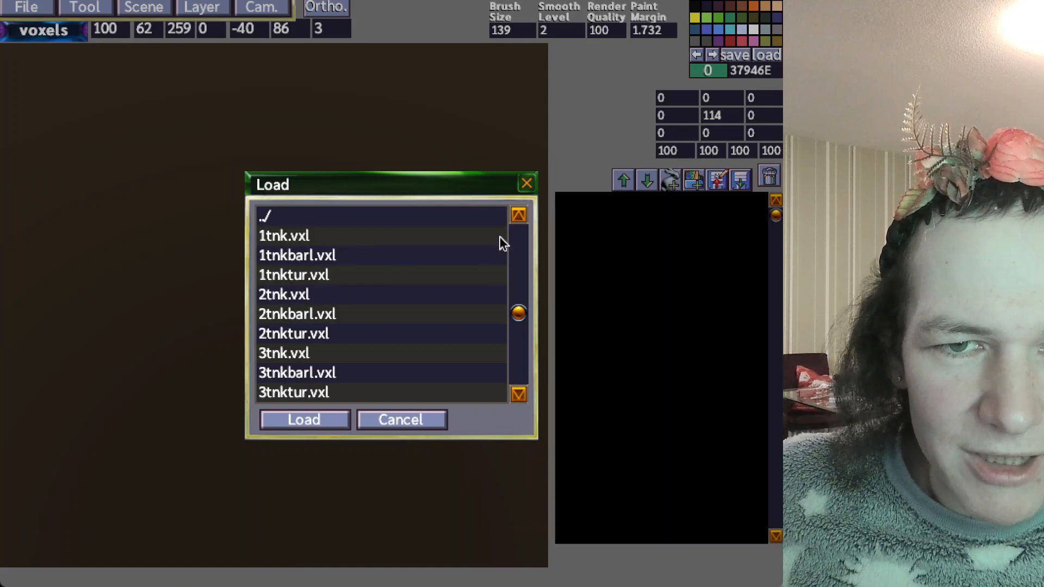
pyautogui.moveTo(521, 311); pyautogui.dragTo(526, 349)
pyautogui.click(270, 294)
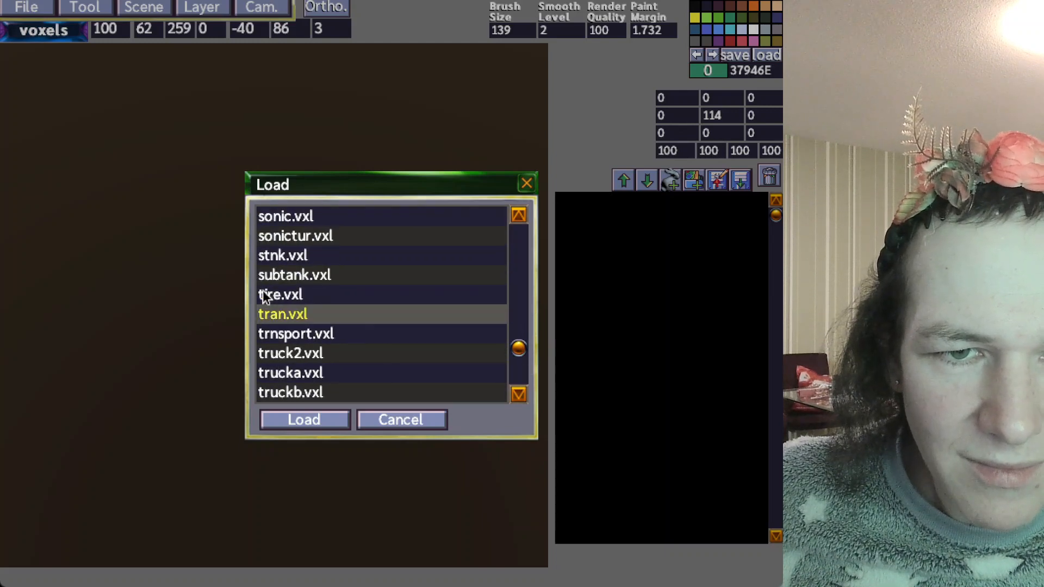
pyautogui.click(284, 255)
pyautogui.click(301, 218)
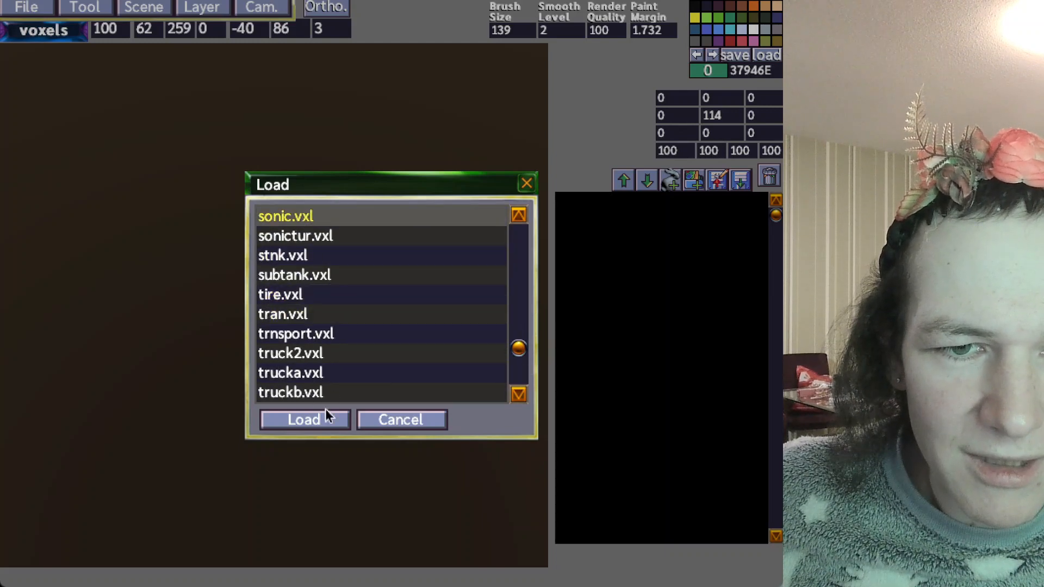
pyautogui.click(304, 419)
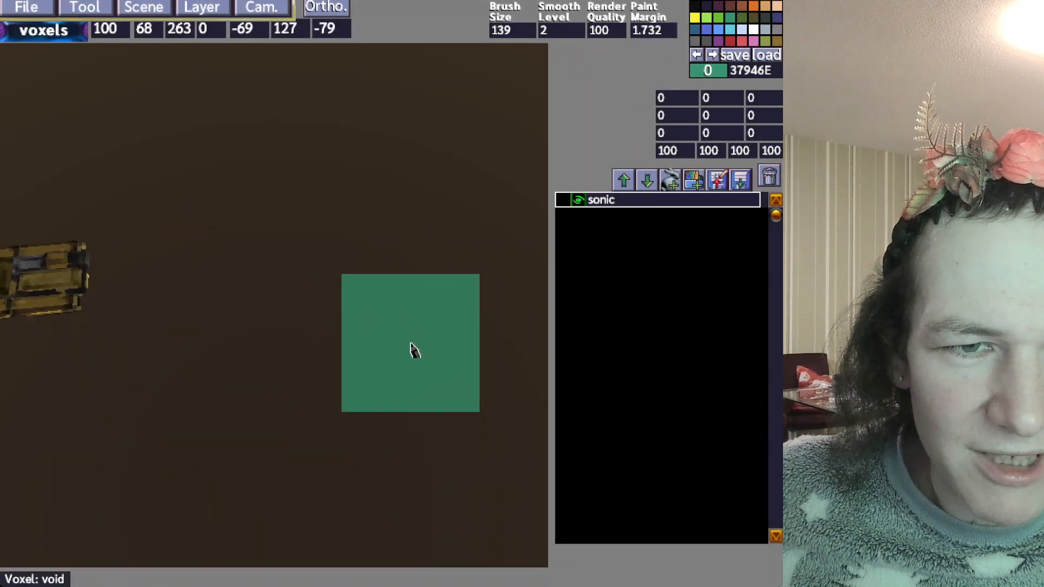
pyautogui.press('d')
pyautogui.press('w')
pyautogui.moveTo(410, 343); pyautogui.dragTo(310, 308, button='middle')
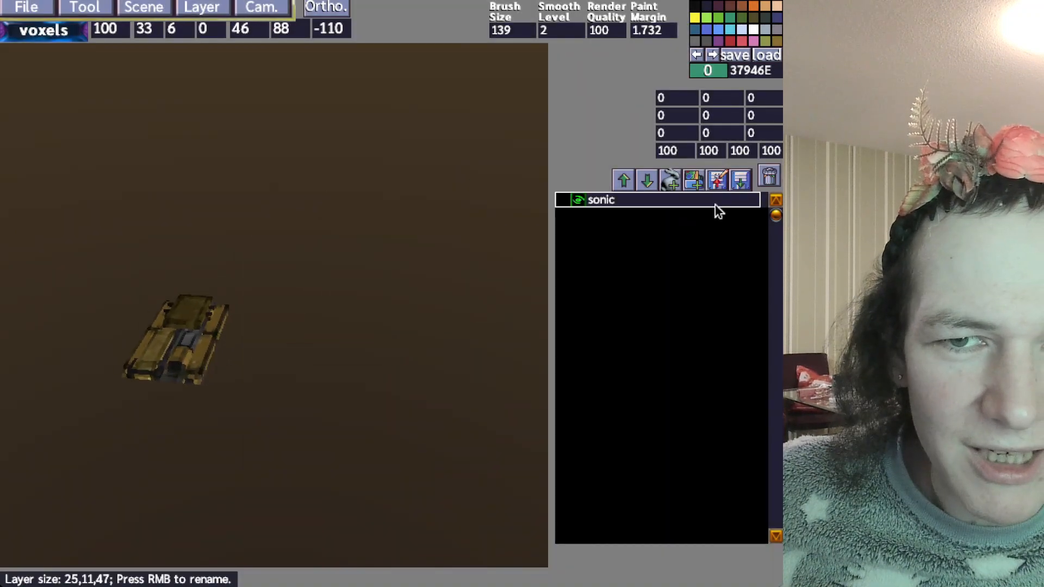
# Discard the sonic layer and load the cnc.vxp project
pyautogui.click(770, 177)
pyautogui.click(24, 10)
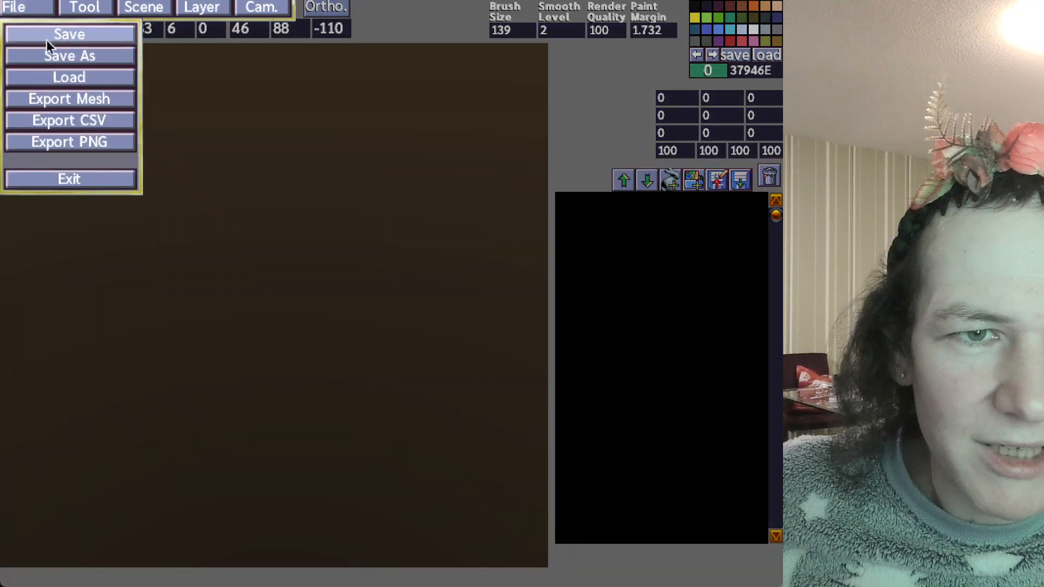
pyautogui.click(60, 76)
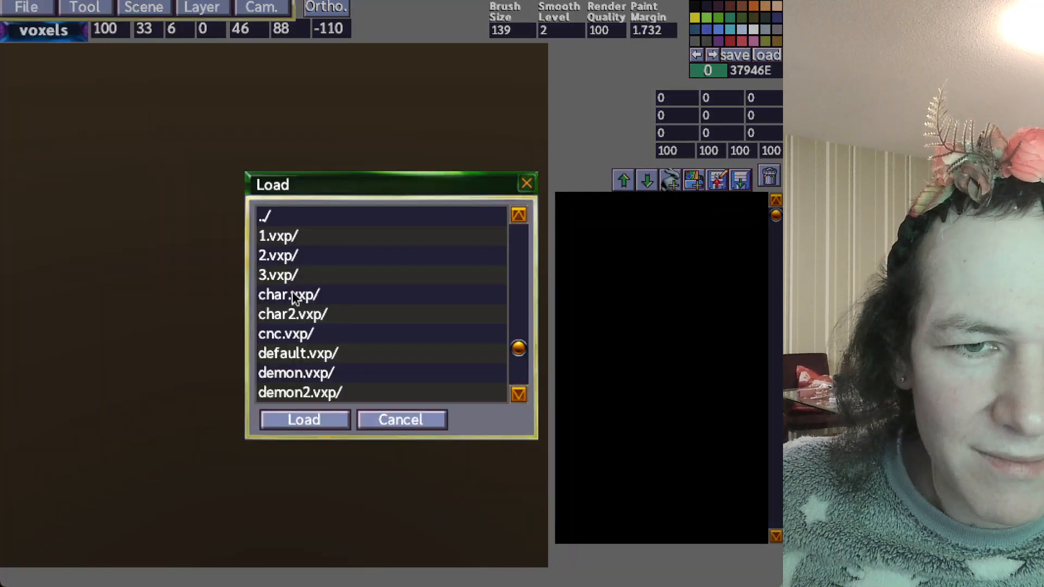
pyautogui.click(299, 319)
pyautogui.click(332, 341)
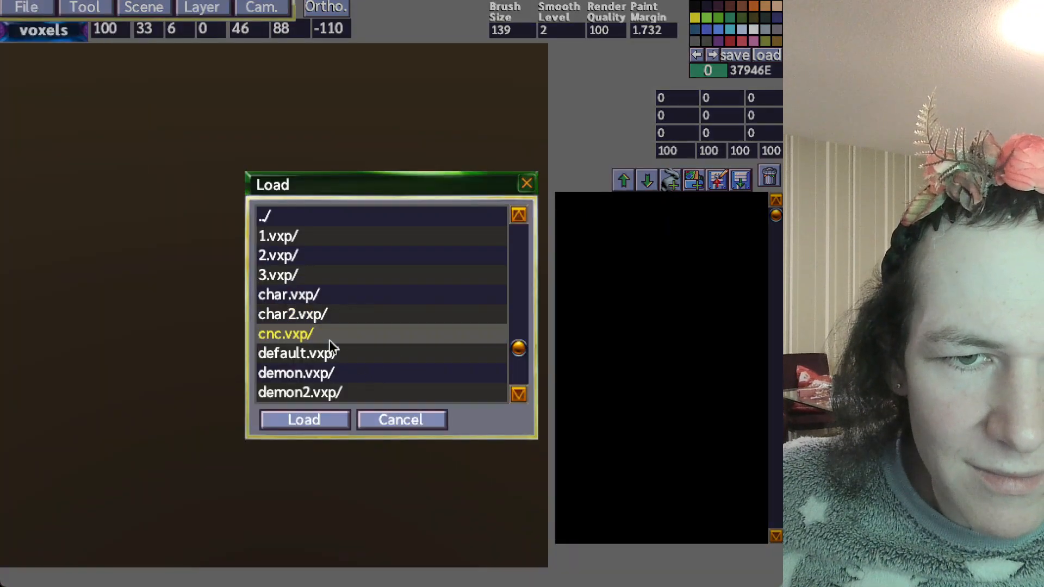
pyautogui.click(304, 420)
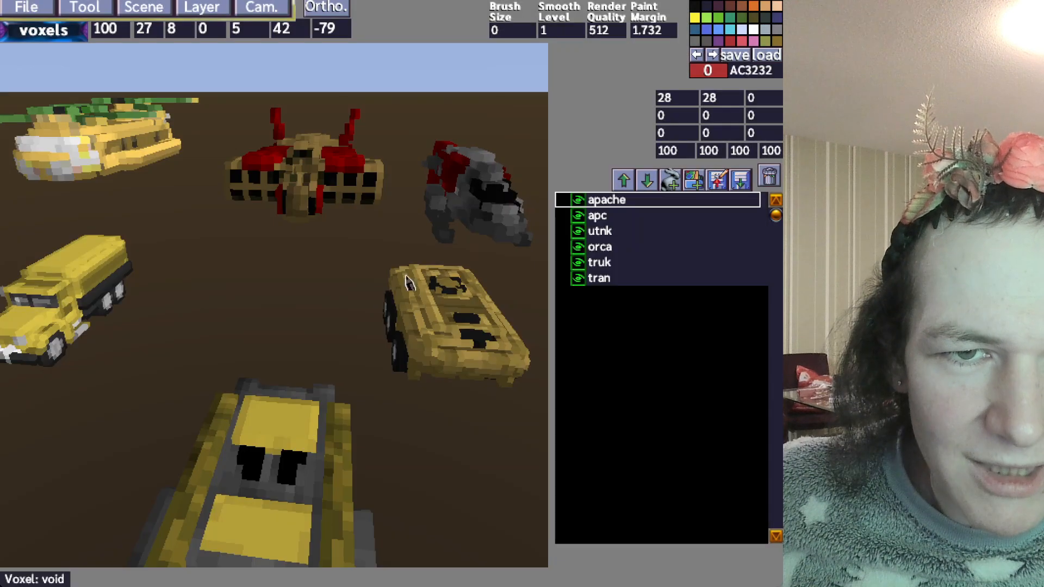
# Try a render quality of 5 on the vehicle scene and set it to 128
pyautogui.moveTo(371, 325); pyautogui.dragTo(361, 354, button='middle')
pyautogui.press('s')
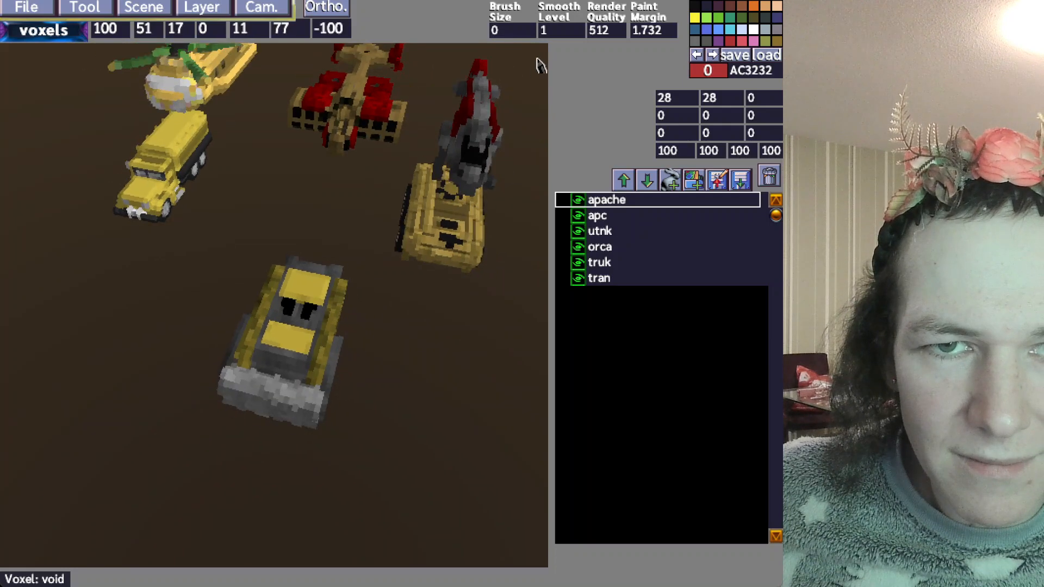
pyautogui.click(597, 31)
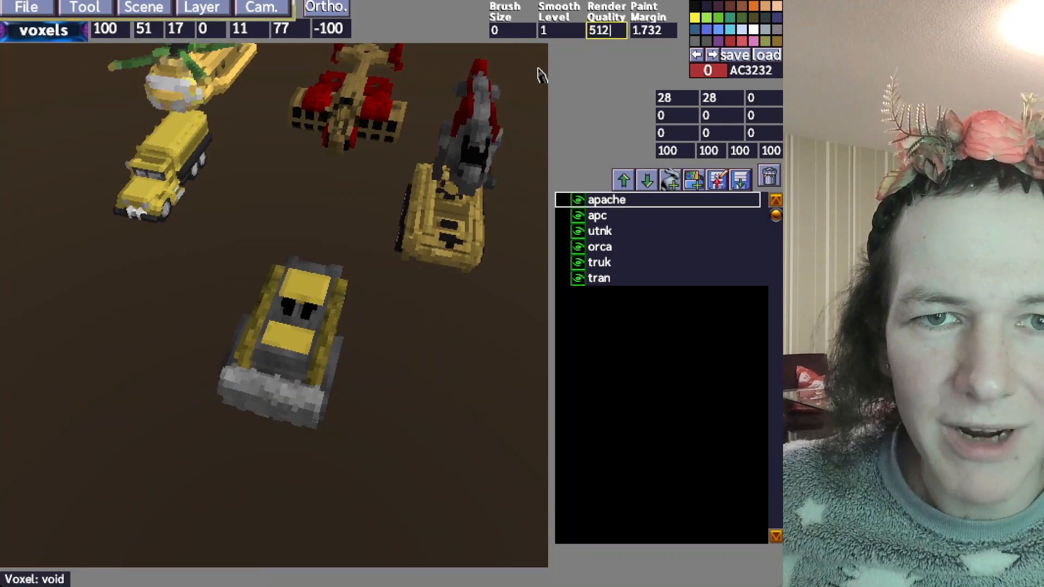
pyautogui.press('BackSpace')
pyautogui.press('BackSpace')
pyautogui.write('5')
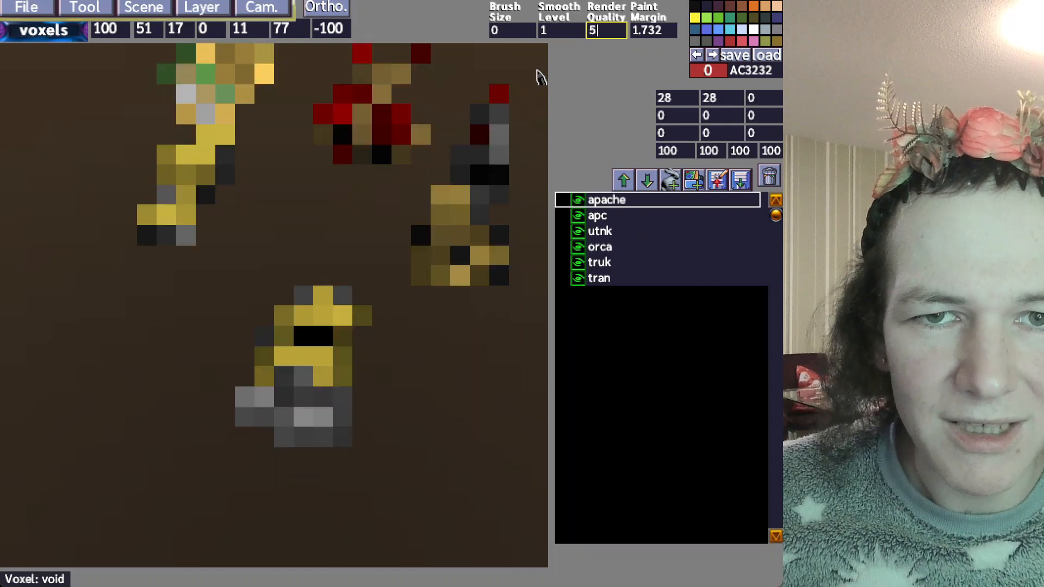
pyautogui.write('128')
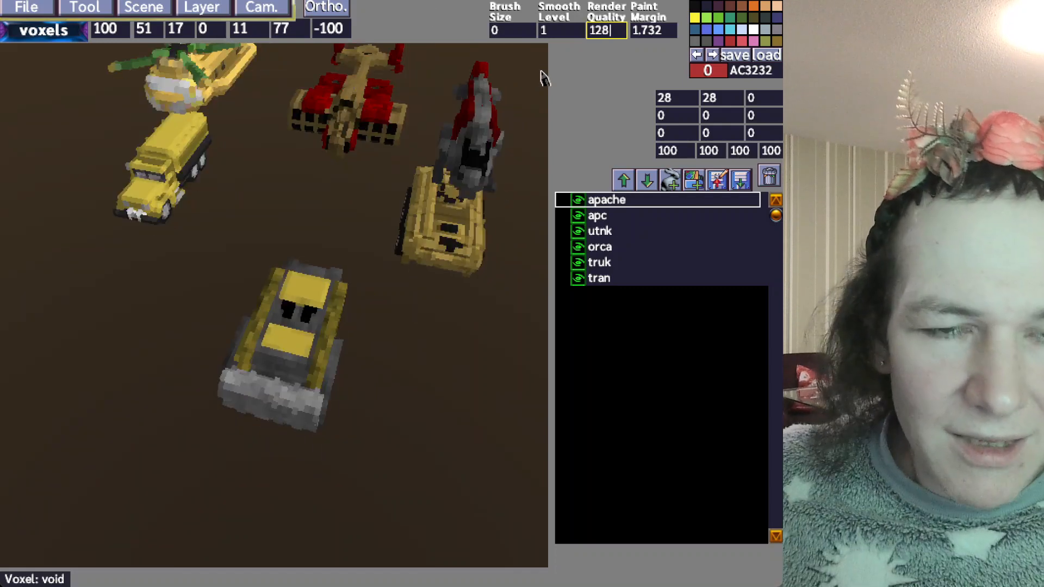
# Examine the group of loaded vehicles up close and from several angles
pyautogui.click(236, 153)
pyautogui.scroll(-12, 236, 152)
pyautogui.moveTo(236, 153); pyautogui.dragTo(183, 137, button='middle')
pyautogui.press('w')
pyautogui.press('a')
pyautogui.press('s')
pyautogui.press('d')
pyautogui.press('w')
pyautogui.press('w')
pyautogui.press('s')
pyautogui.press('w')
pyautogui.press('d')
pyautogui.press('s')
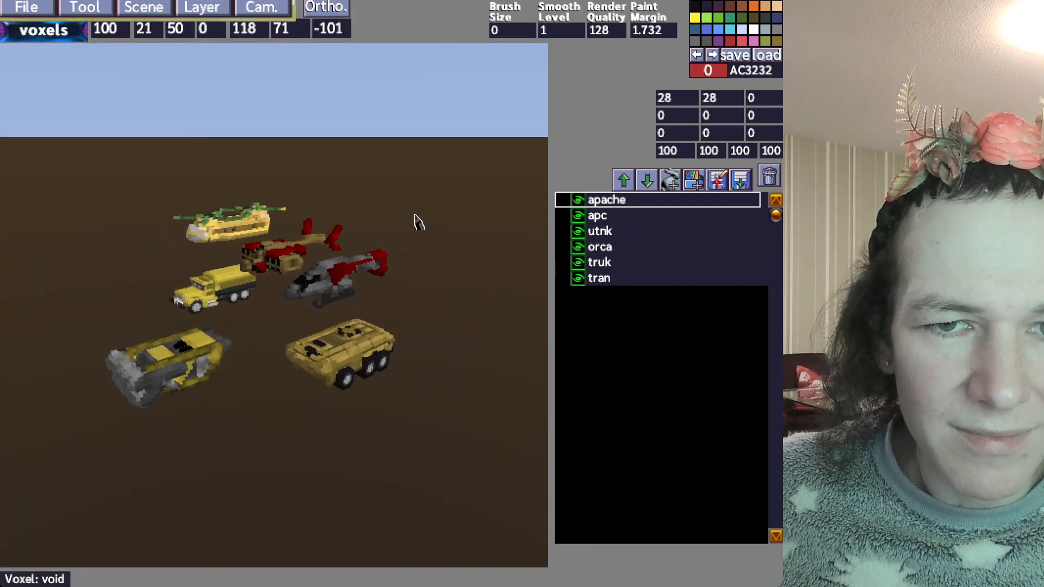
# Hide the apache, utnk, truk and tran layers and show them all again
pyautogui.click(578, 200)
pyautogui.click(578, 231)
pyautogui.click(579, 262)
pyautogui.click(580, 278)
pyautogui.click(579, 278)
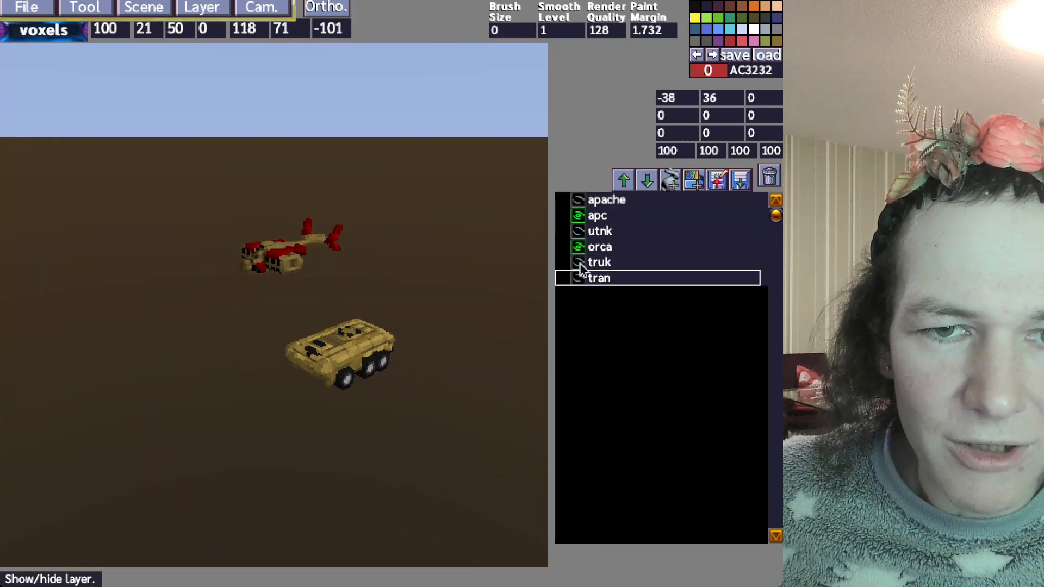
pyautogui.click(578, 262)
pyautogui.click(578, 230)
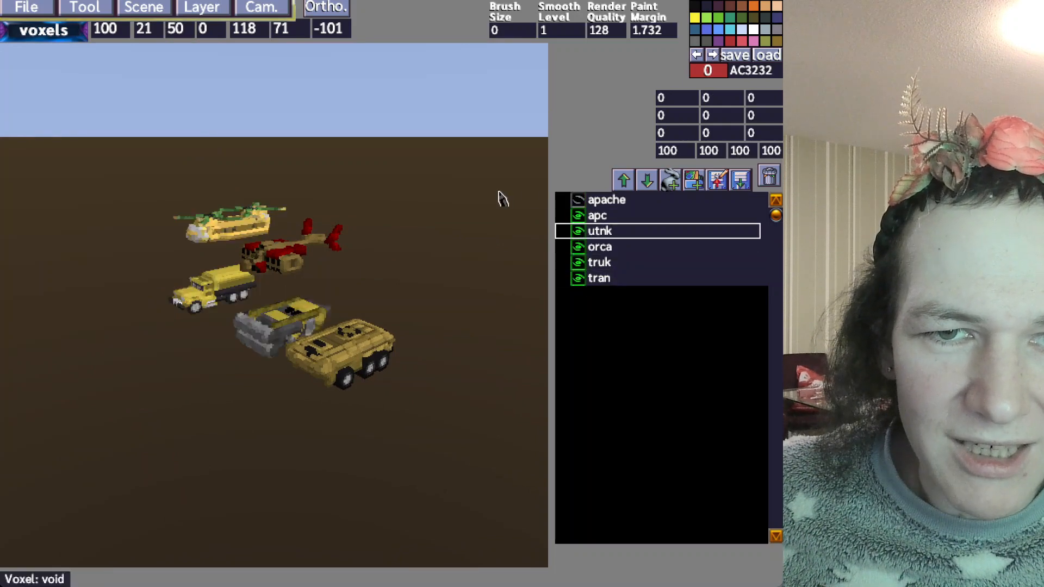
pyautogui.click(581, 200)
# Move the utnk layer up to the start of the layer order and back down to just below orca
pyautogui.moveTo(326, 275); pyautogui.dragTo(359, 256, button='right')
pyautogui.press('w')
pyautogui.press('a')
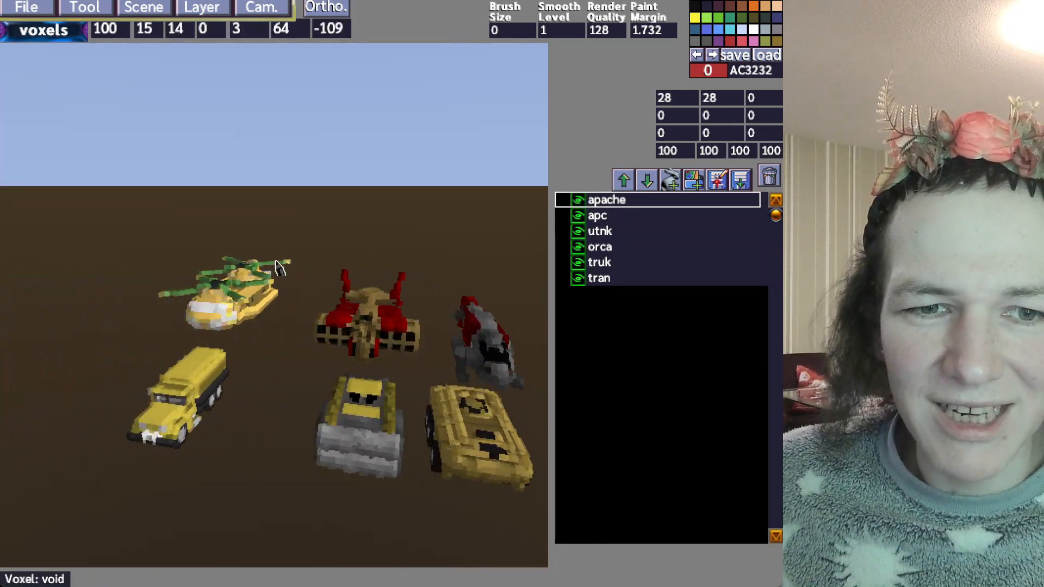
pyautogui.click(726, 234)
pyautogui.click(623, 182)
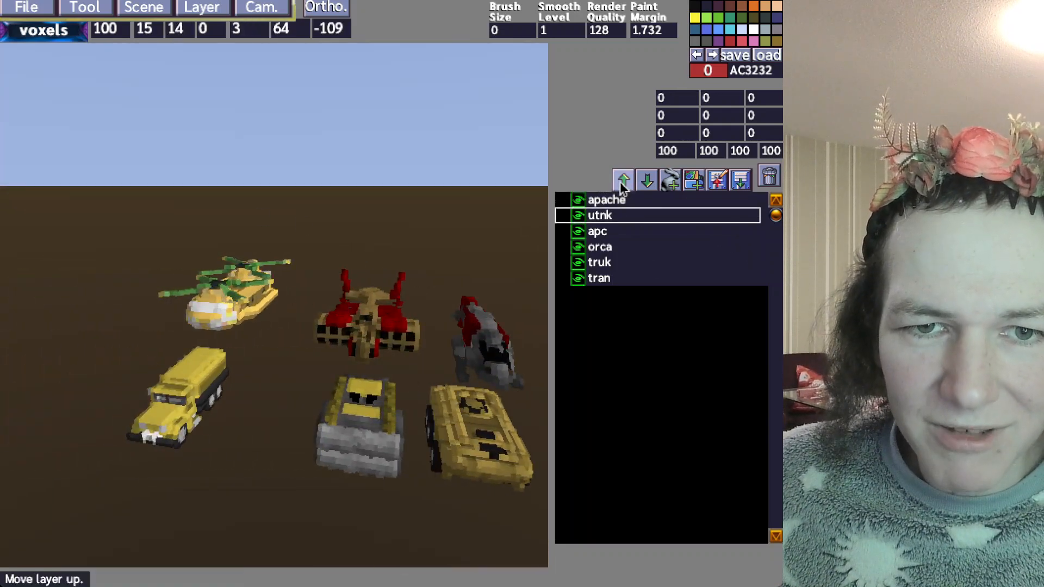
pyautogui.click(625, 181)
pyautogui.click(643, 186)
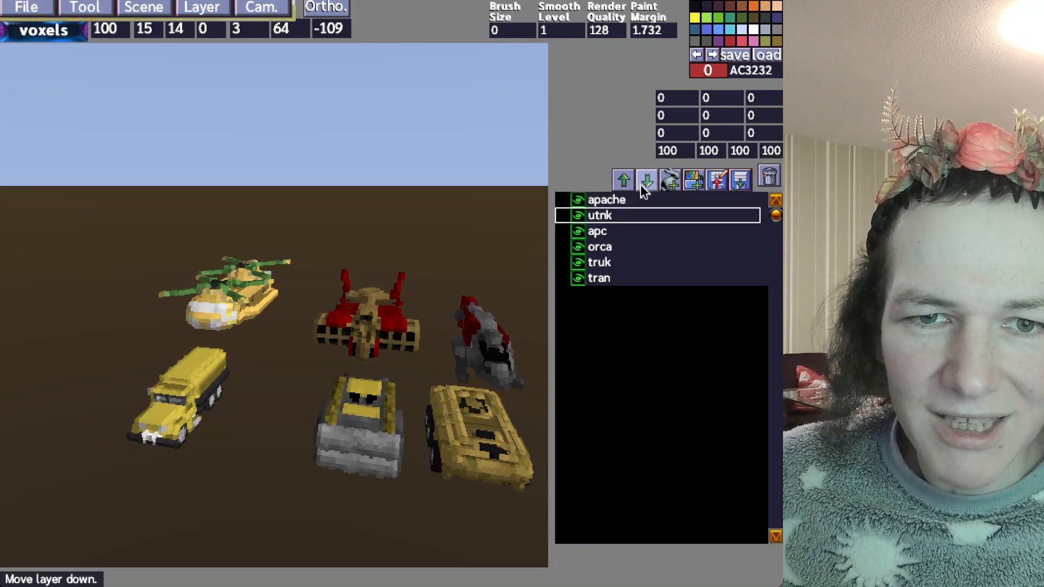
pyautogui.click(643, 187)
pyautogui.click(644, 186)
# Inspect the vehicles from above and from the side, with the orca layer selected
pyautogui.press('w')
pyautogui.moveTo(385, 252); pyautogui.dragTo(334, 282, button='right')
pyautogui.press('d')
pyautogui.press('s')
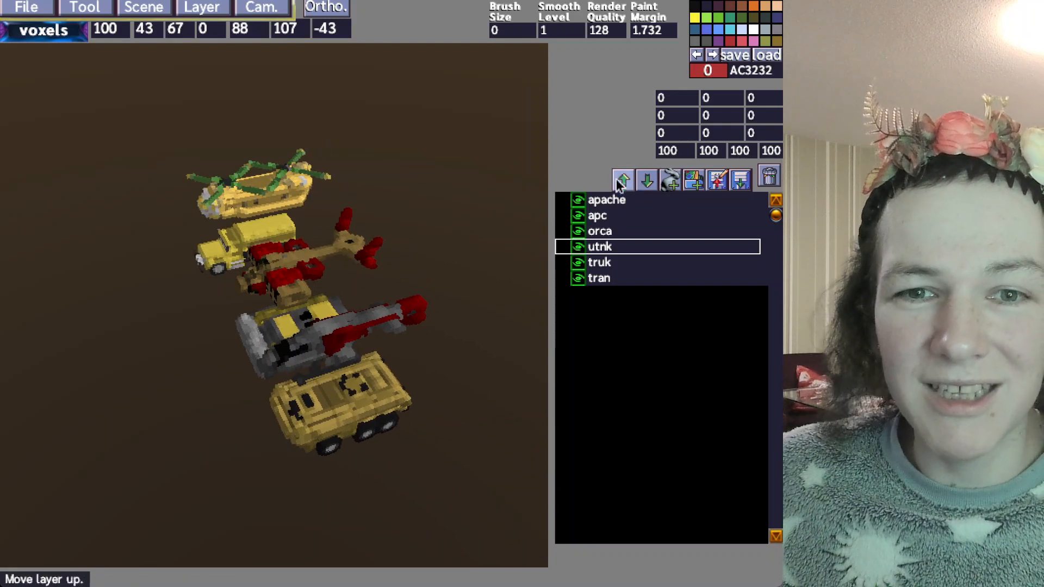
pyautogui.press('a')
pyautogui.moveTo(242, 211); pyautogui.dragTo(295, 222, button='middle')
pyautogui.click(598, 231)
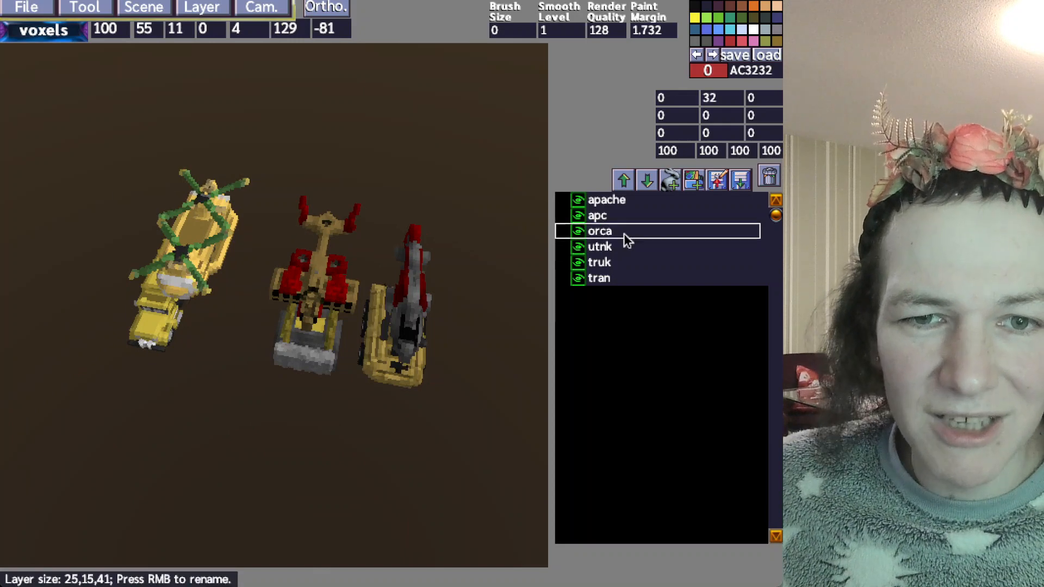
pyautogui.moveTo(382, 201); pyautogui.dragTo(369, 177, button='middle')
pyautogui.press('s')
pyautogui.press('a')
pyautogui.press('s')
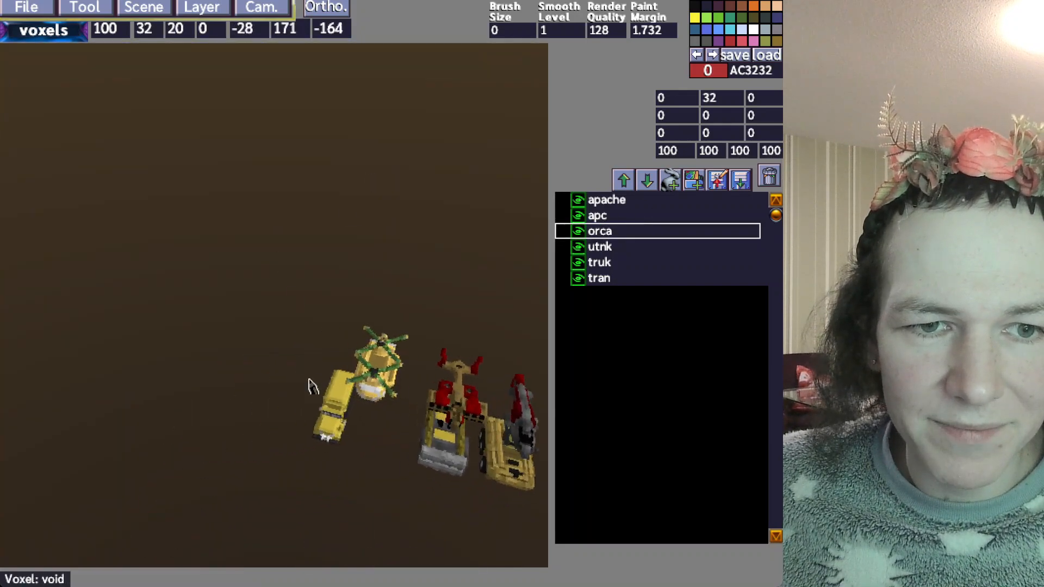
pyautogui.press('w')
pyautogui.moveTo(296, 446); pyautogui.dragTo(322, 442, button='middle')
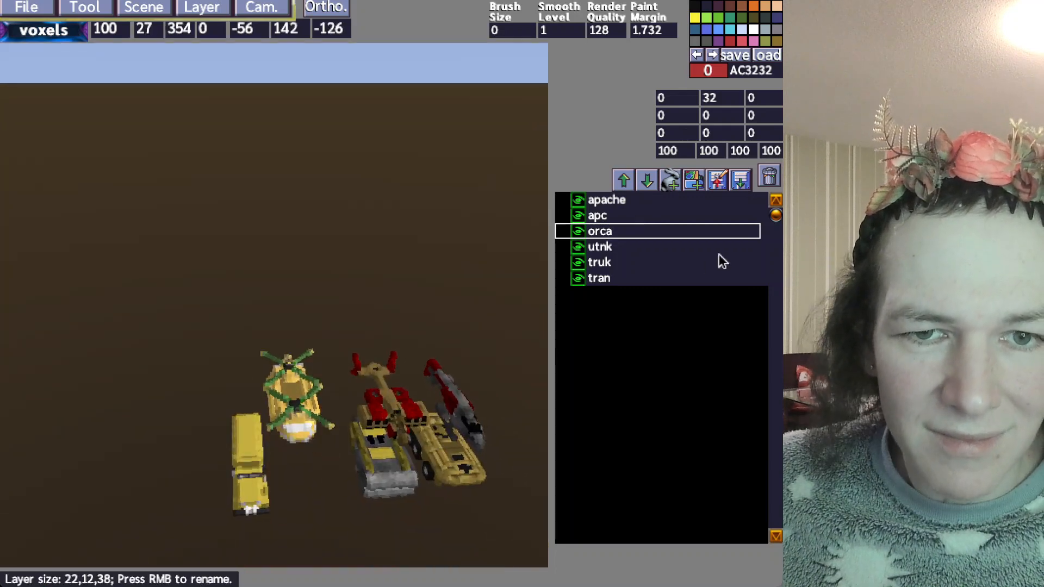
# Hide and show each vehicle layer one after another, from apache through tran
pyautogui.click(629, 264)
pyautogui.click(606, 280)
pyautogui.click(581, 199)
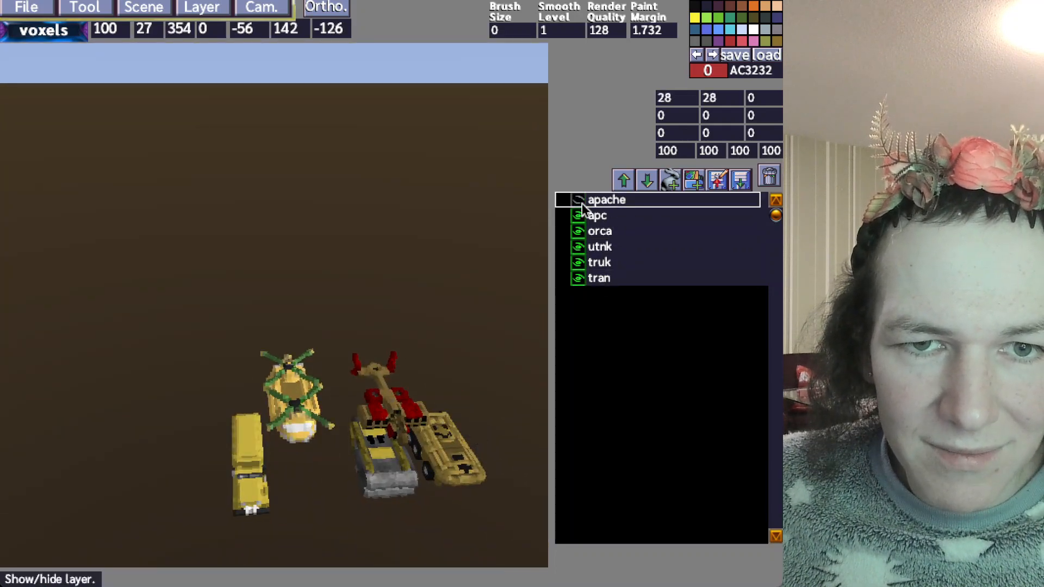
pyautogui.click(580, 216)
pyautogui.click(580, 247)
pyautogui.click(576, 241)
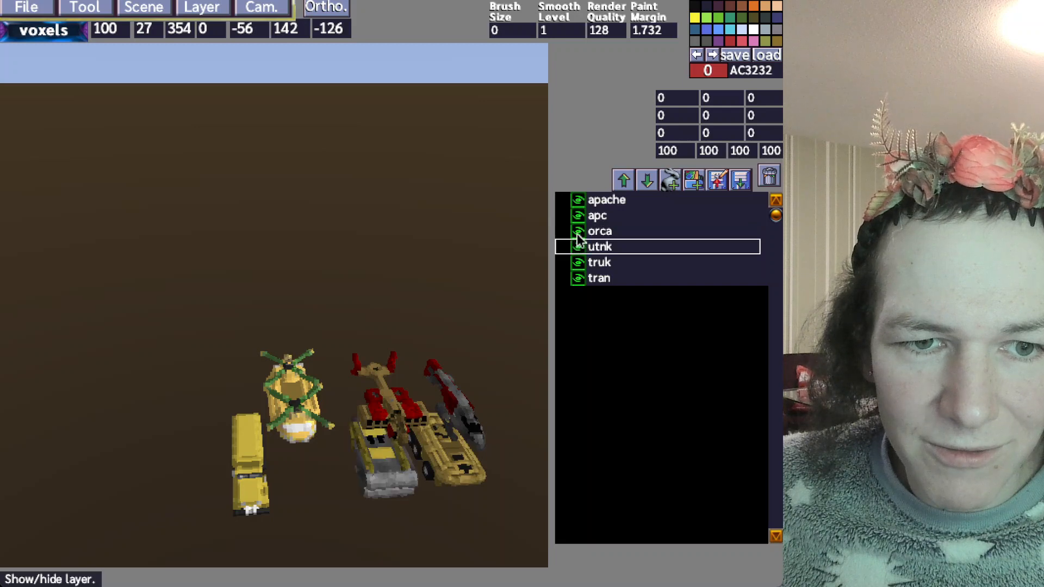
pyautogui.click(577, 228)
pyautogui.click(577, 228)
pyautogui.click(577, 264)
pyautogui.click(577, 265)
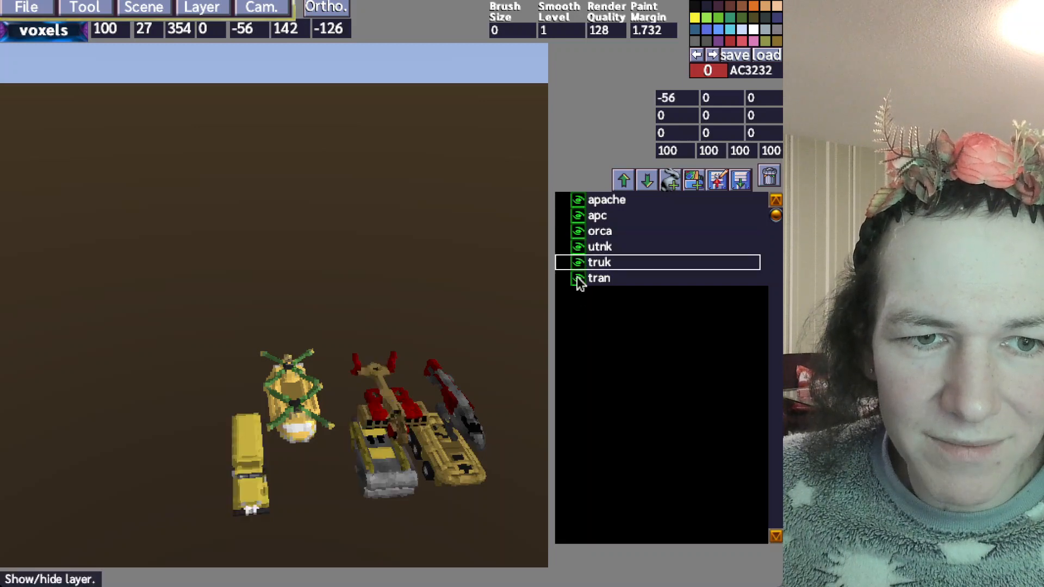
pyautogui.click(578, 279)
pyautogui.click(578, 279)
# Shrink the tran layer to about 91 percent and enlarge it to about 418 percent
pyautogui.moveTo(307, 242); pyautogui.dragTo(325, 258, button='middle')
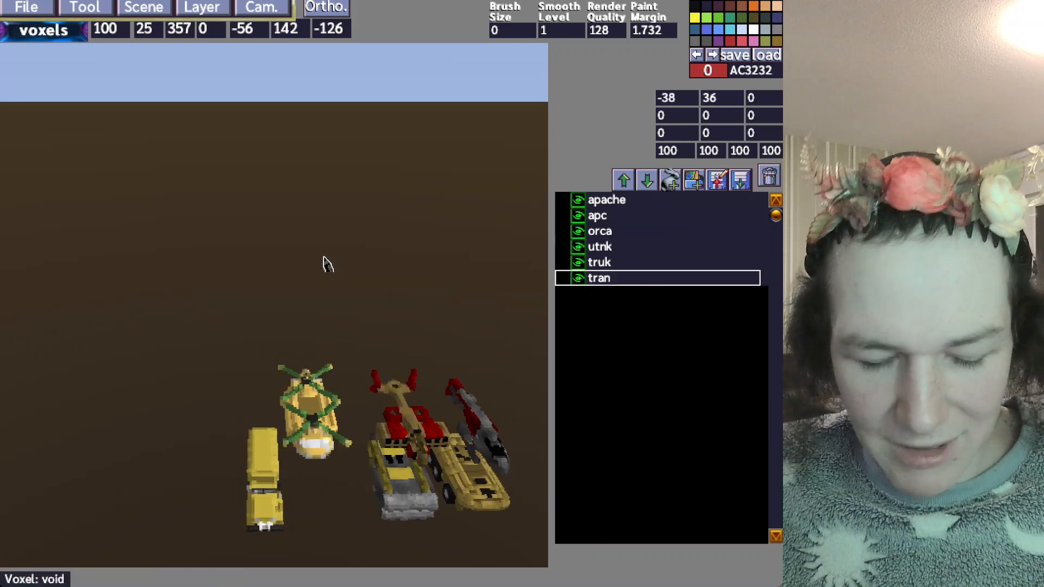
pyautogui.scroll(-5, 326, 264)
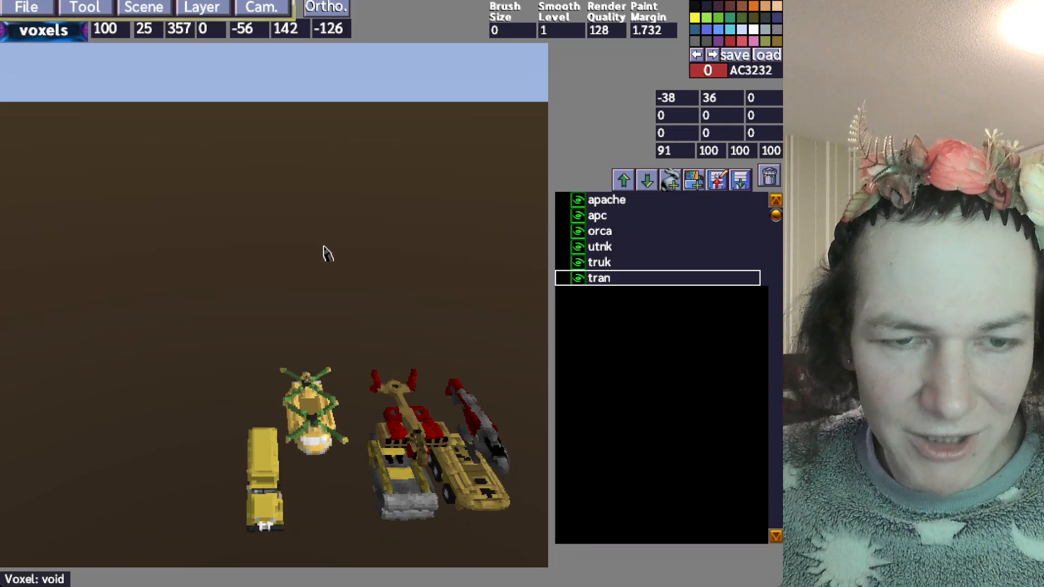
pyautogui.scroll(10, 309, 246)
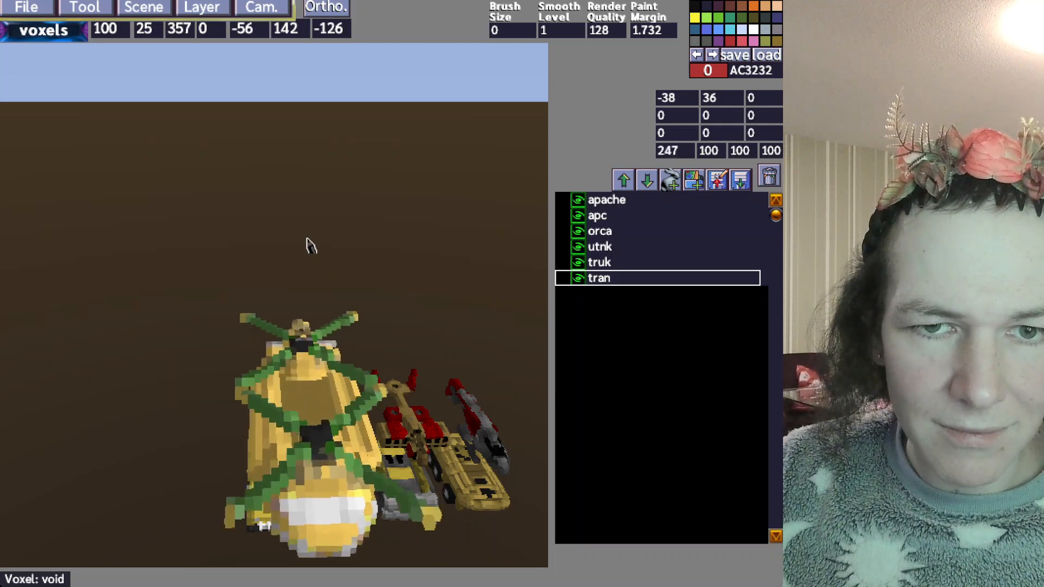
pyautogui.scroll(3, 309, 246)
# Rotate the tran layer about 233 degrees around its vertical axis and raise it to a height of about 58
pyautogui.press('s')
pyautogui.moveTo(379, 281); pyautogui.dragTo(372, 292, button='middle')
pyautogui.press('d')
pyautogui.press('e')
pyautogui.press('e')
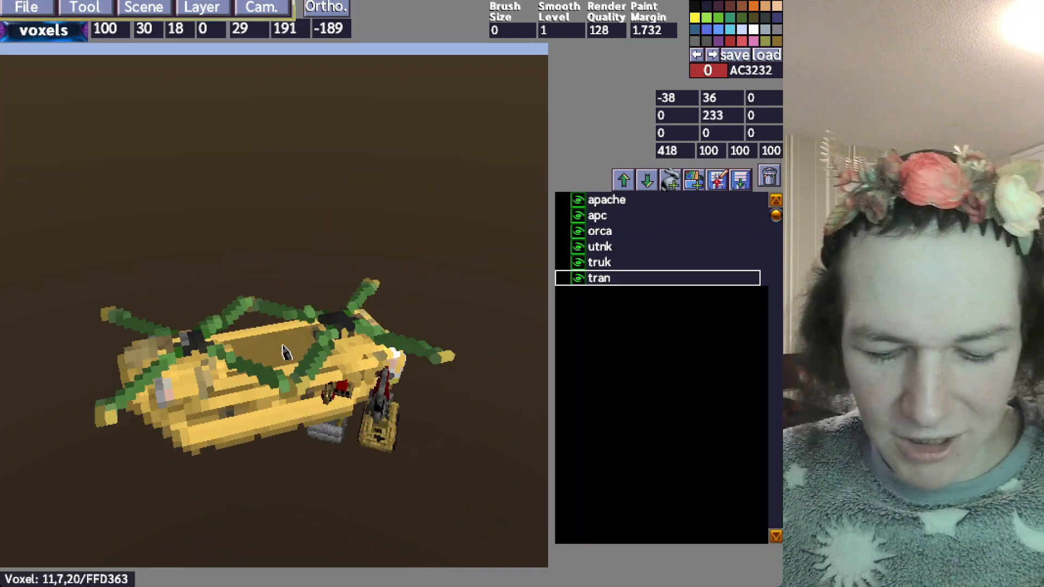
pyautogui.press('w')
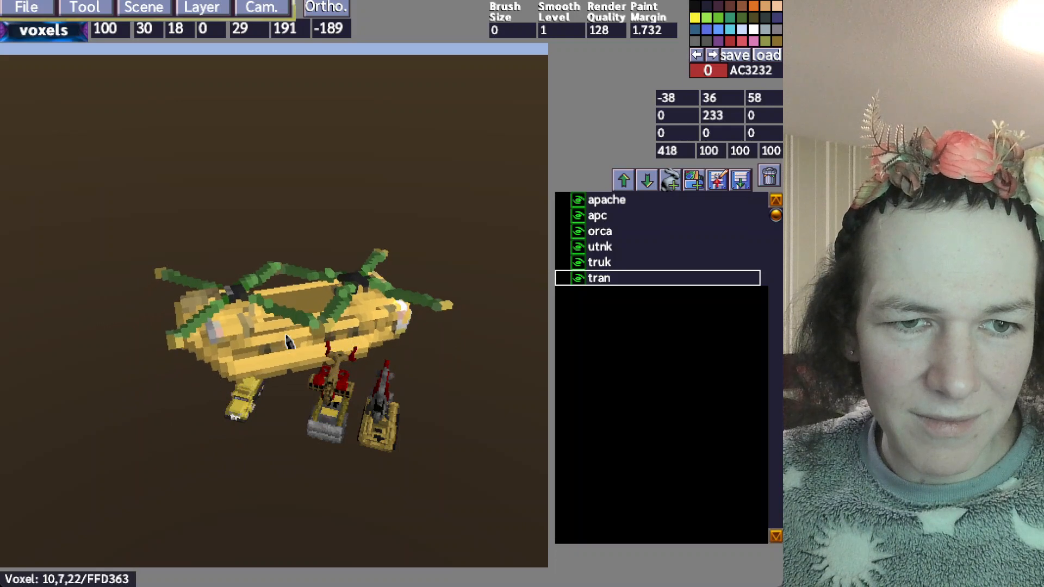
# Move the tran layer to position 54, 36, 150, away from above the smaller vehicles
pyautogui.press('w')
pyautogui.press('d')
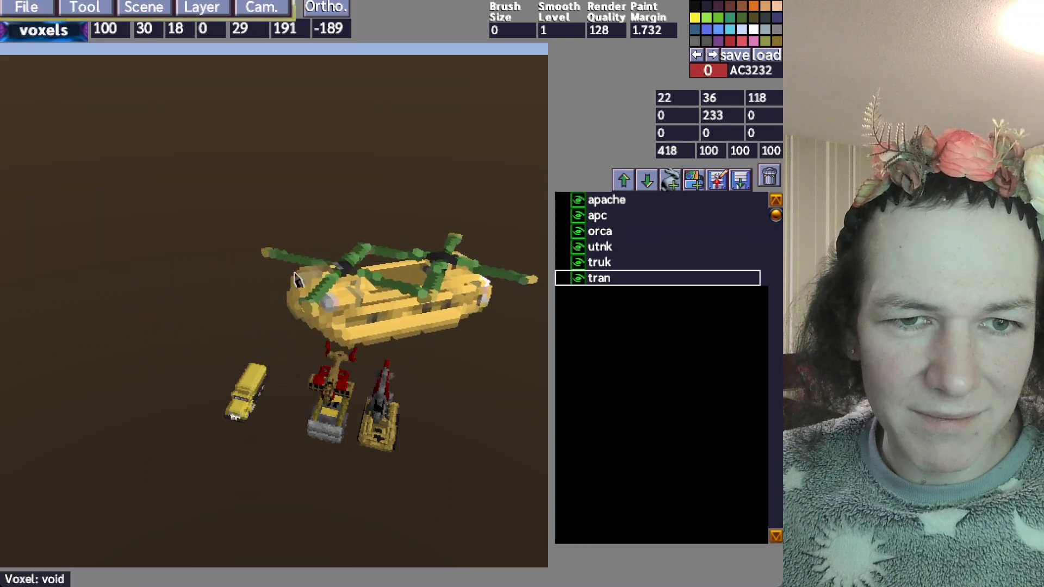
pyautogui.press('d')
pyautogui.press('w')
pyautogui.moveTo(298, 280); pyautogui.dragTo(436, 276, button='middle')
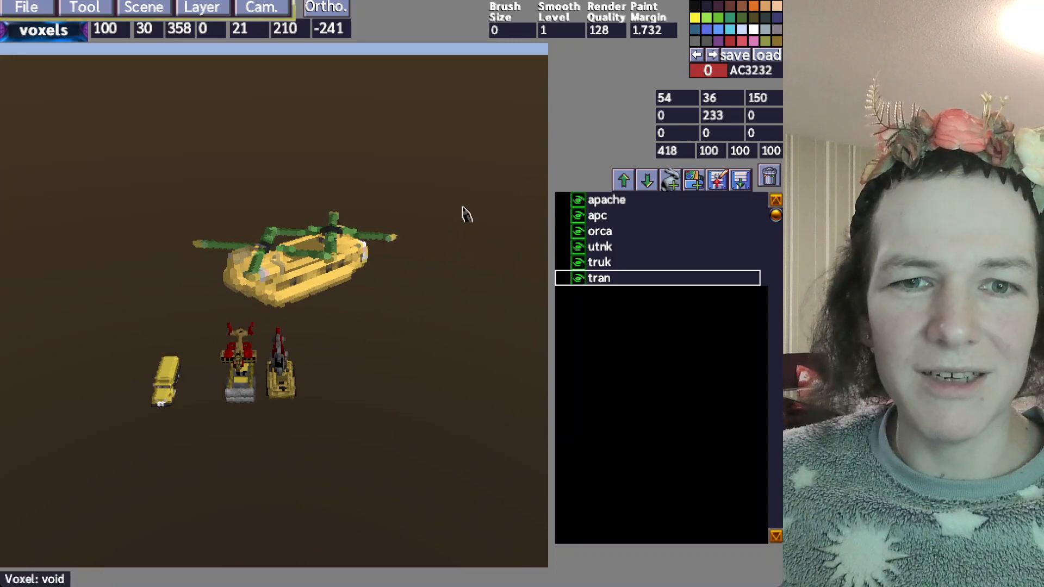
# Switch the view to orthogonal mode and examine the vehicles at several magnifications
pyautogui.press('a')
pyautogui.press('w')
pyautogui.moveTo(326, 244); pyautogui.dragTo(334, 13, button='middle')
pyautogui.click(332, 11)
pyautogui.scroll(-15, 321, 52)
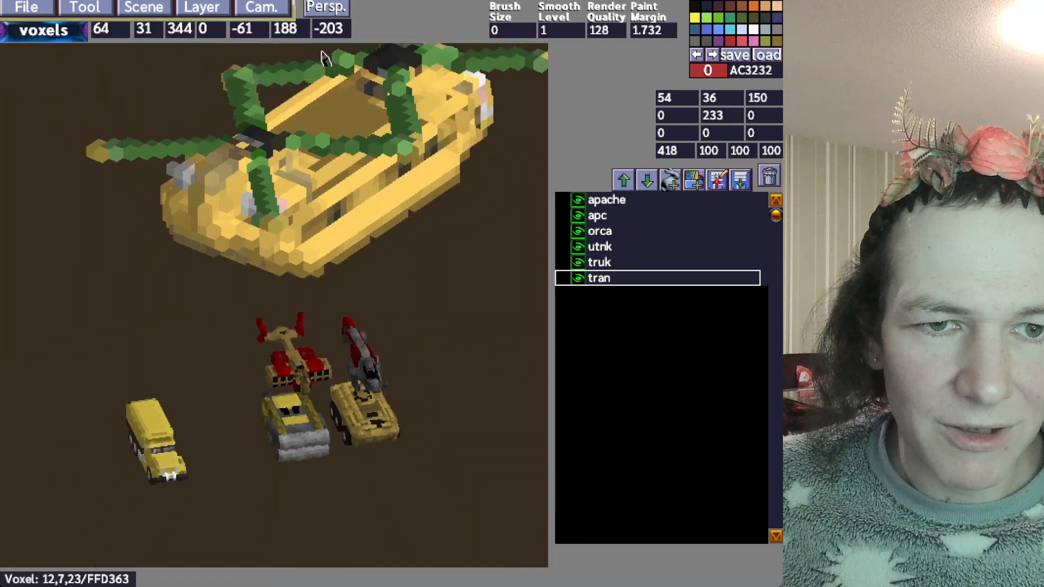
pyautogui.scroll(4, 230, 282)
pyautogui.scroll(-4, 338, 331)
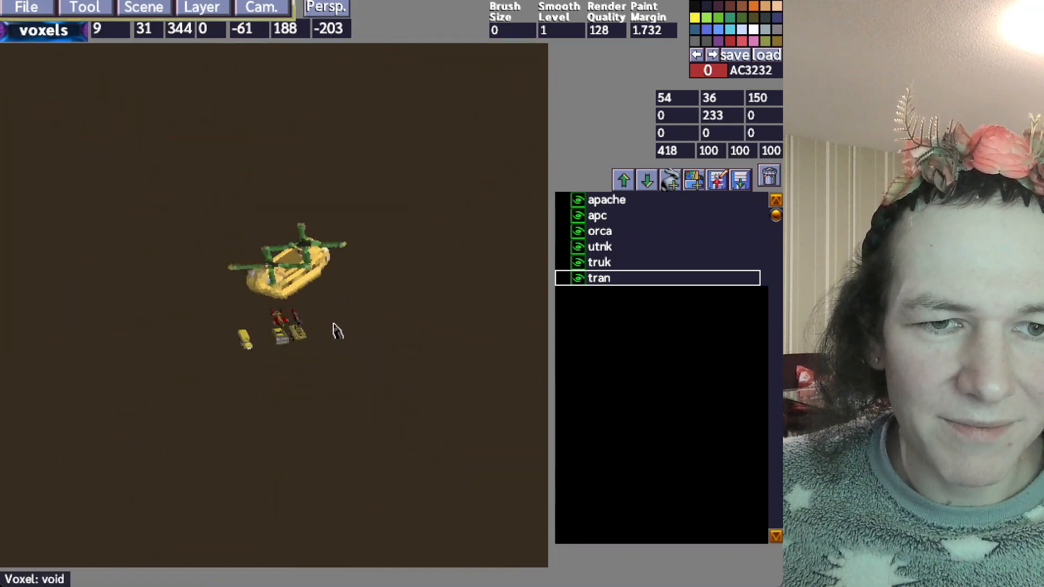
pyautogui.scroll(9, 342, 333)
pyautogui.scroll(-4, 335, 326)
pyautogui.scroll(-4, 334, 320)
pyautogui.moveTo(403, 310); pyautogui.dragTo(311, 328, button='middle')
pyautogui.press('d')
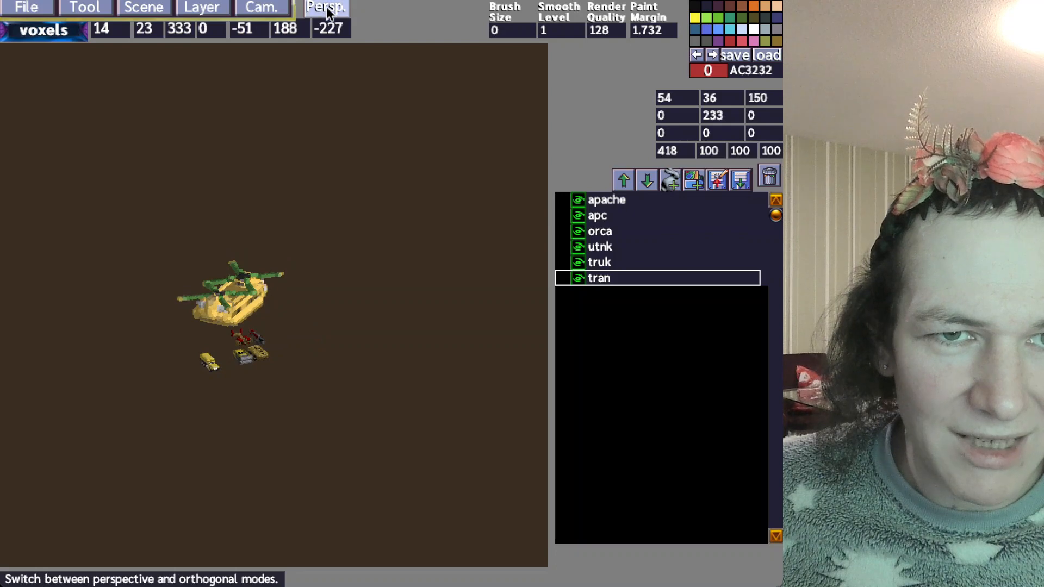
# Switch back to perspective mode and examine the vehicles with narrow and wide zoom values and from below
pyautogui.click(328, 11)
pyautogui.moveTo(310, 170); pyautogui.dragTo(298, 205, button='middle')
pyautogui.scroll(-3, 298, 205)
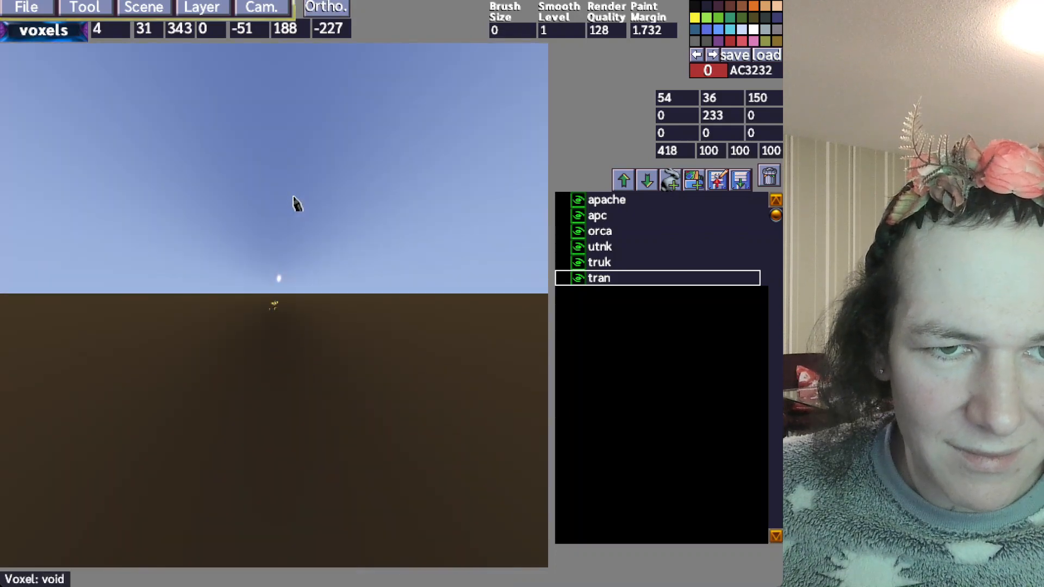
pyautogui.scroll(15, 294, 203)
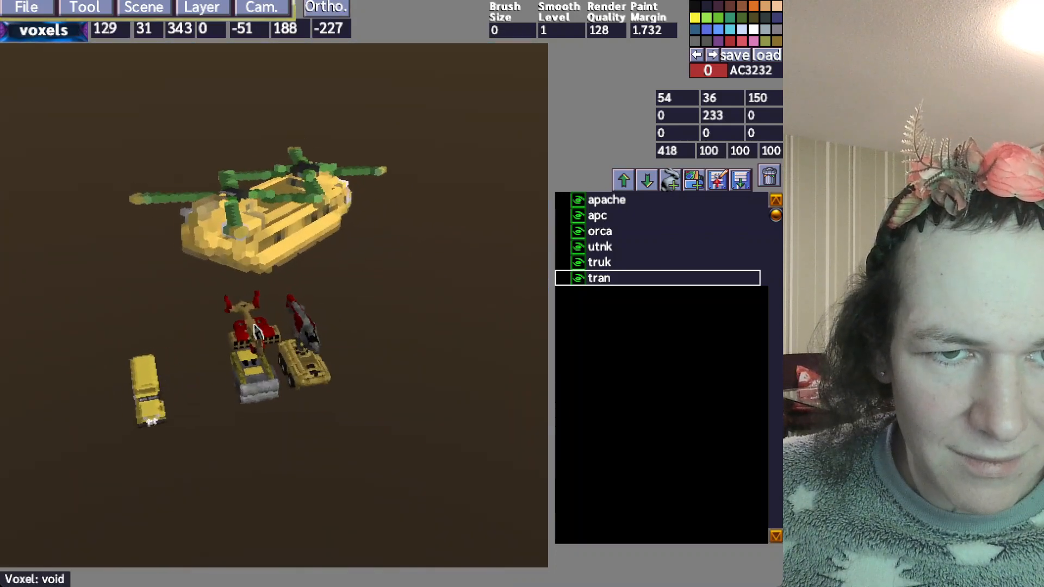
pyautogui.moveTo(294, 203); pyautogui.dragTo(280, 511, button='middle')
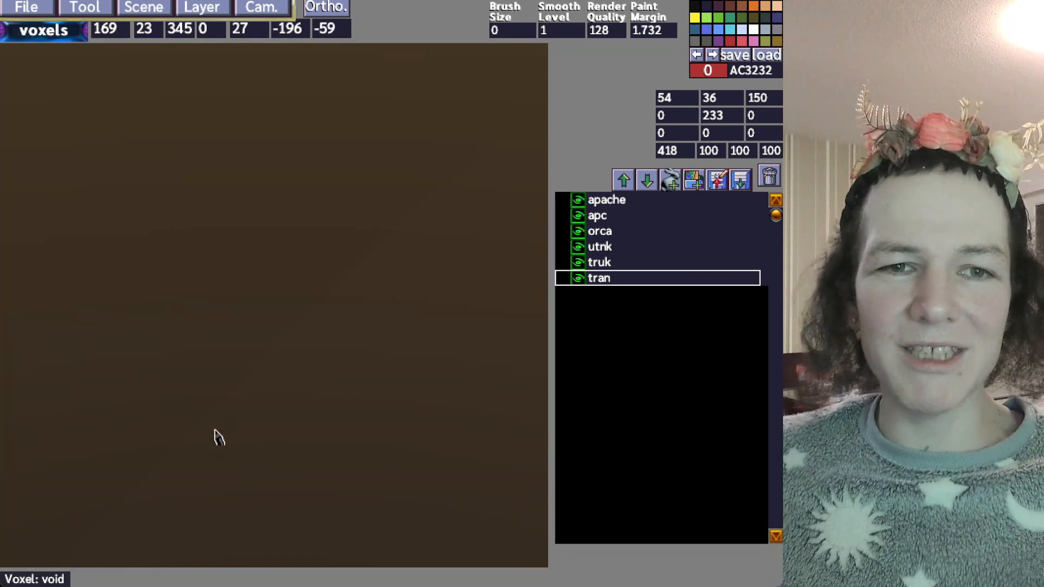
pyautogui.moveTo(218, 437); pyautogui.dragTo(224, 376, button='middle')
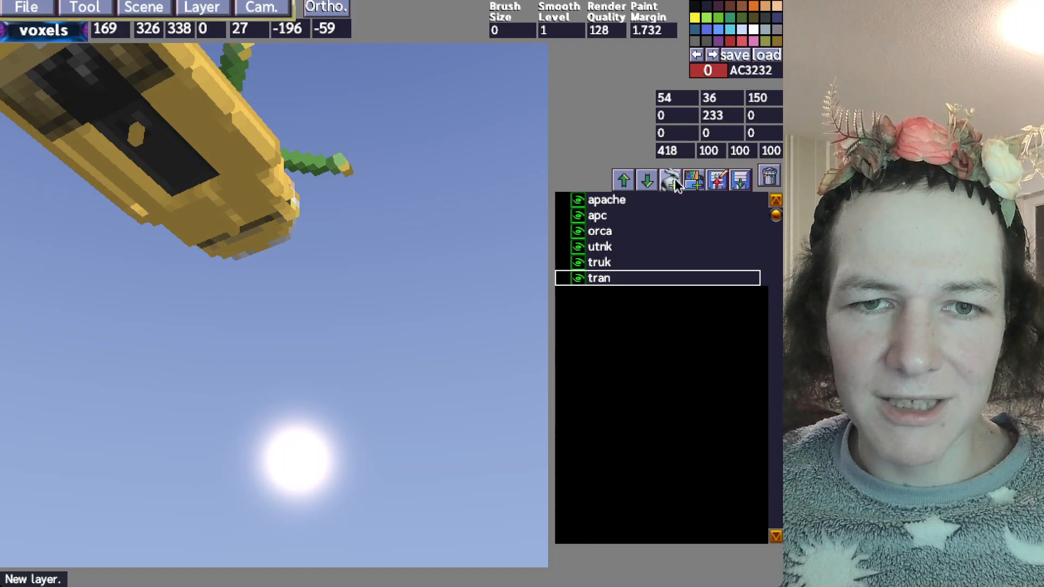
# Load ball.slb into the scene as a new layer
pyautogui.click(670, 179)
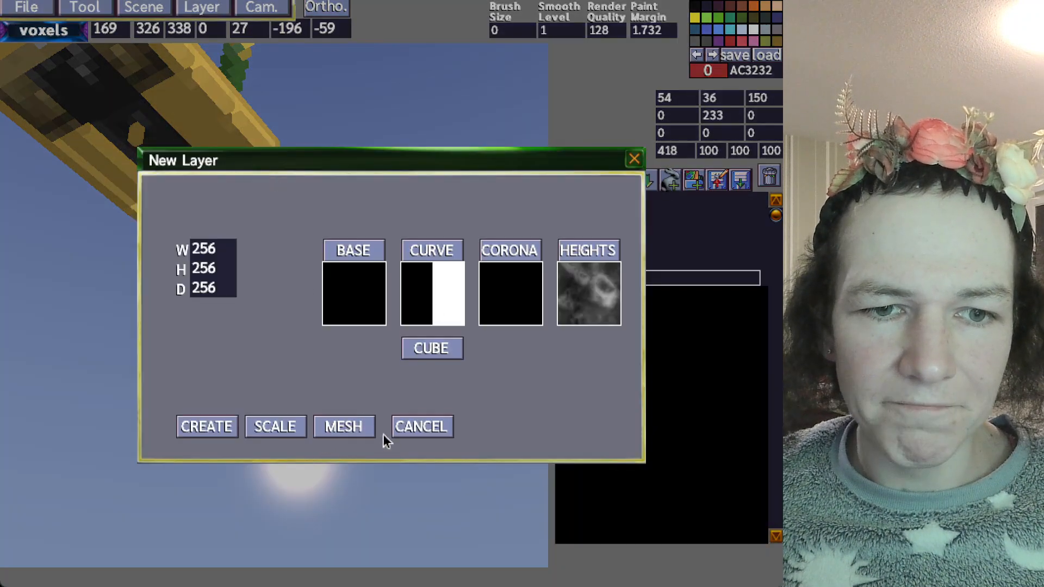
pyautogui.click(421, 427)
pyautogui.click(740, 180)
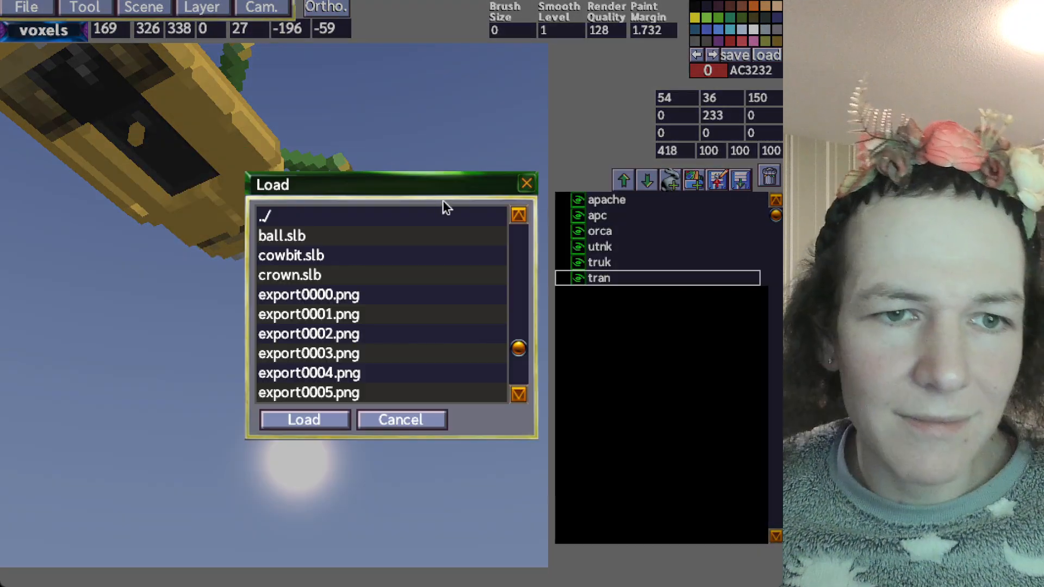
pyautogui.click(287, 236)
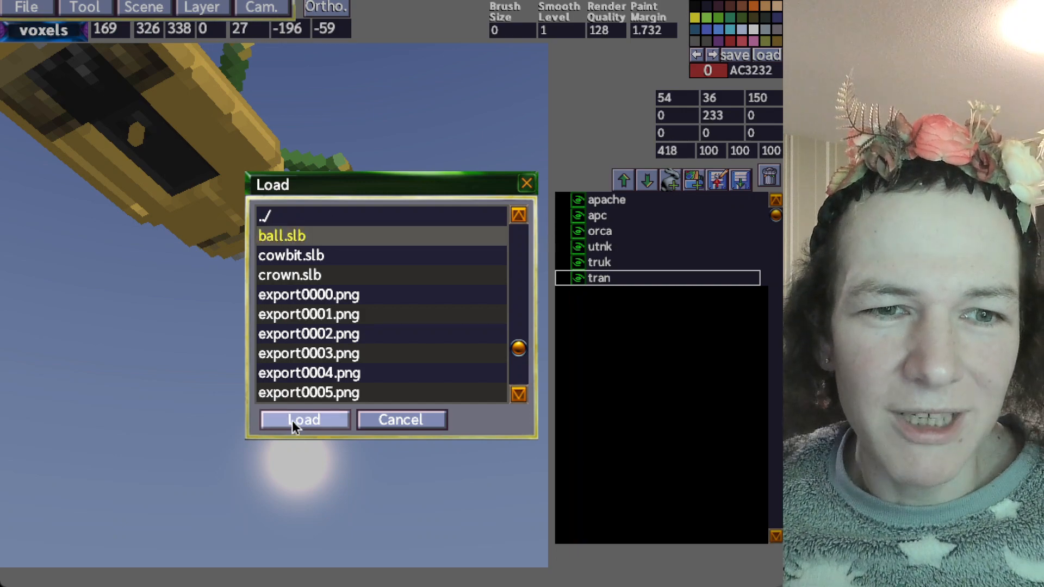
pyautogui.click(293, 421)
# Enlarge the brush to size 140 and carve large blocks out of the red ball
pyautogui.moveTo(208, 378); pyautogui.dragTo(232, 385, button='right')
pyautogui.press('s')
pyautogui.press('a')
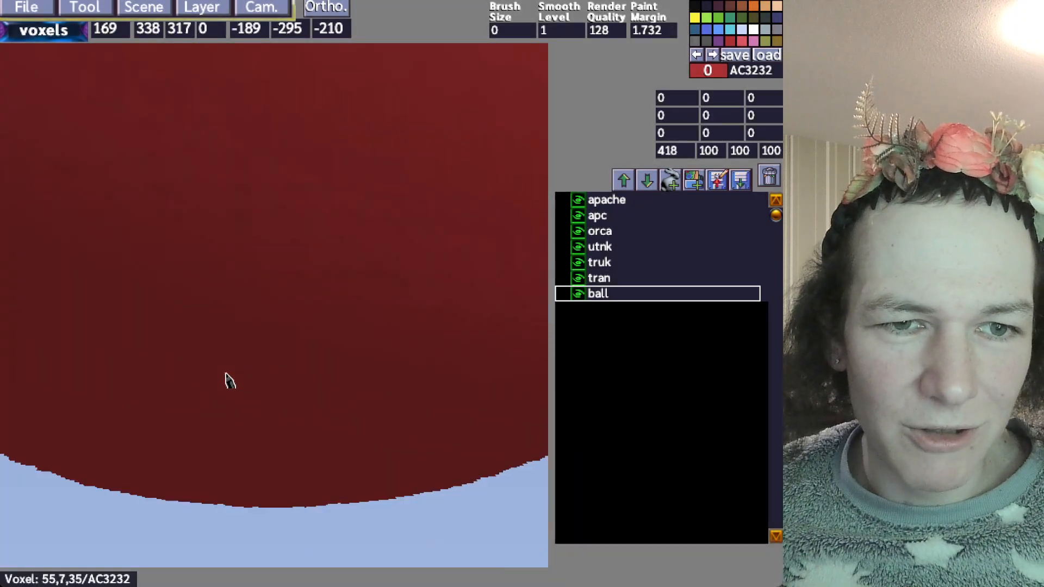
pyautogui.moveTo(228, 377); pyautogui.dragTo(220, 358, button='right')
pyautogui.scroll(13, 218, 357)
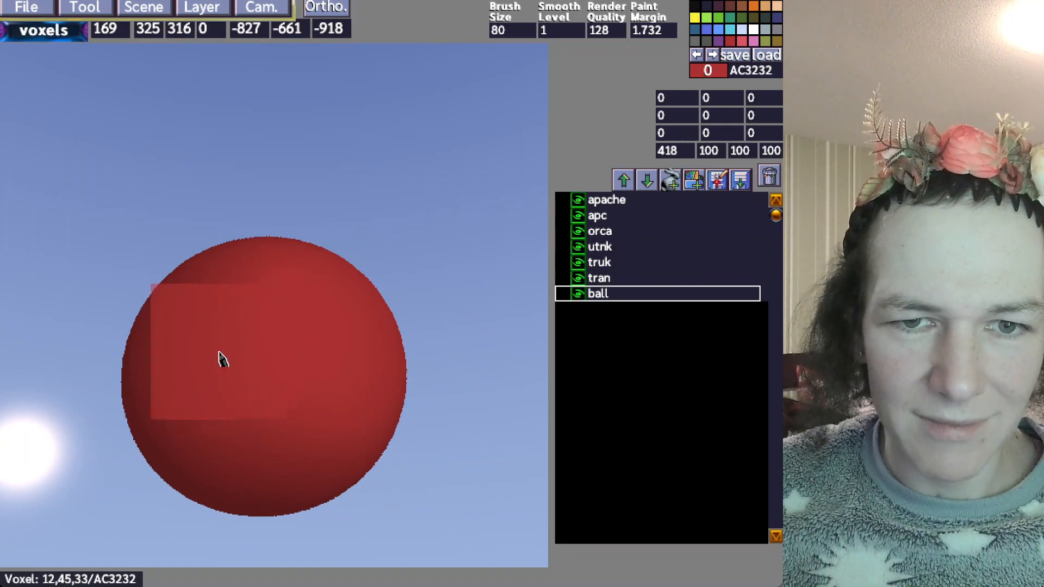
pyautogui.click(185, 260)
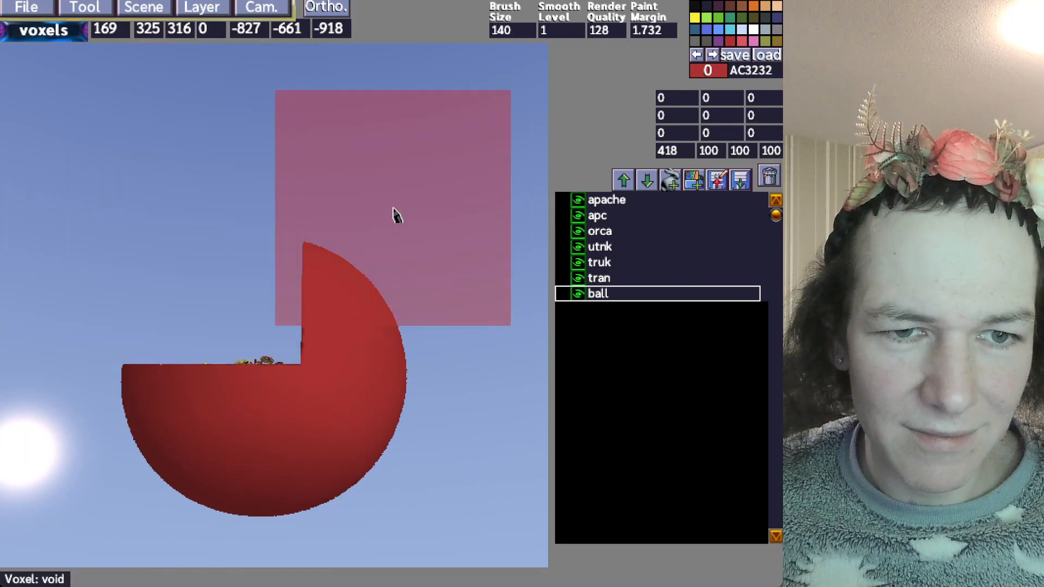
pyautogui.moveTo(392, 214)
pyautogui.mouseDown(button='right')
pyautogui.moveTo(305, 207)
pyautogui.moveTo(338, 232)
pyautogui.mouseUp(button='right')
pyautogui.click(150, 250)
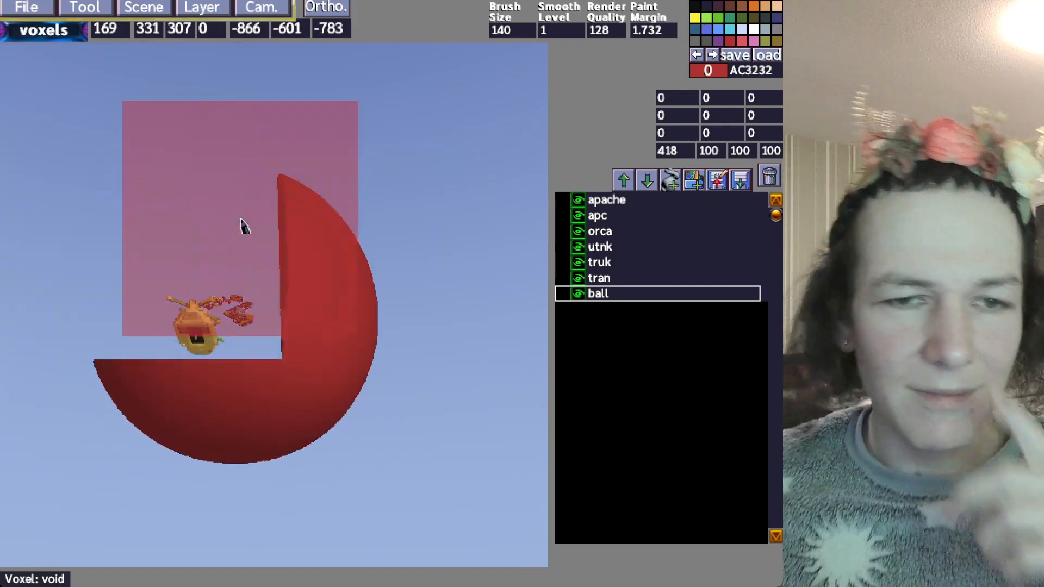
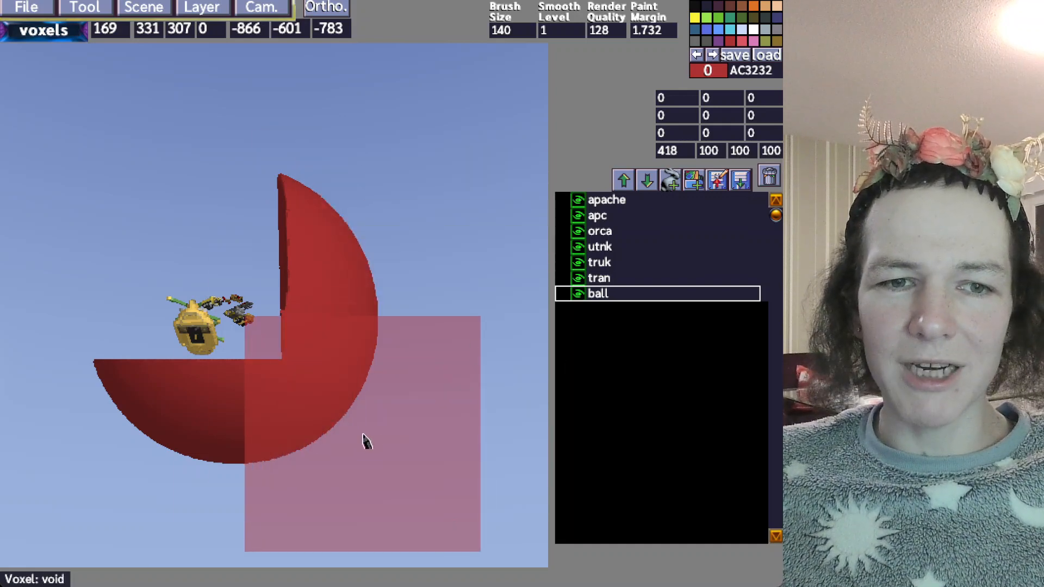
pyautogui.click(372, 433)
# Rotate the carved ball layer to about 124 degrees around its vertical axis
pyautogui.press('Right')
pyautogui.press('Right')
pyautogui.press('Right')
pyautogui.press('Right')
pyautogui.press('Right')
pyautogui.press('Right')
pyautogui.press('Right')
pyautogui.press('Right')
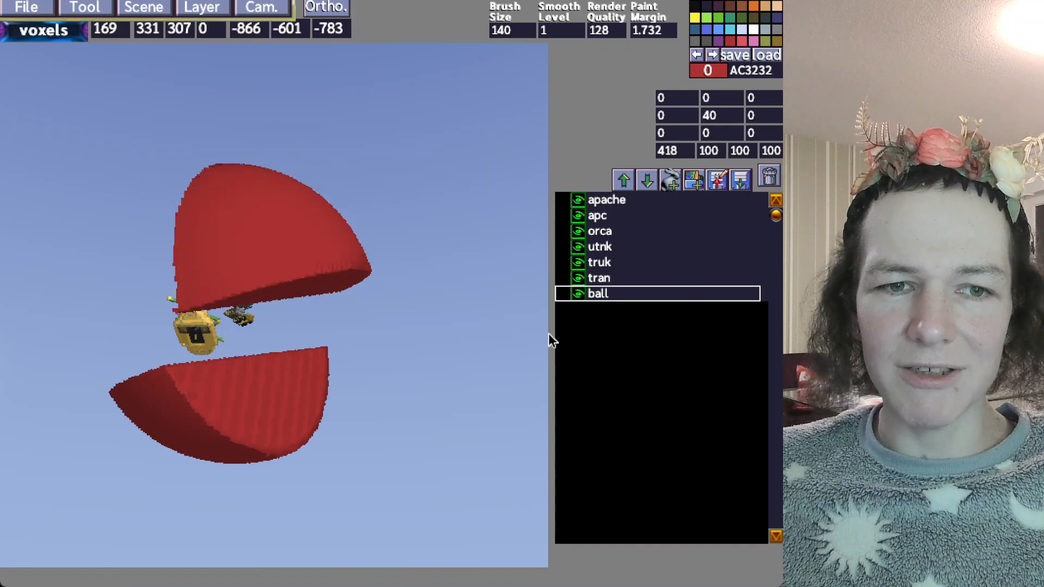
pyautogui.press('Right')
pyautogui.press('Right')
pyautogui.press('Right')
pyautogui.press('Right')
pyautogui.press('Right')
pyautogui.press('Right')
pyautogui.press('Right')
pyautogui.press('Right')
pyautogui.press('Right')
pyautogui.press('Right')
pyautogui.press('Right')
pyautogui.press('Right')
pyautogui.press('Right')
pyautogui.press('Right')
pyautogui.press('Right')
pyautogui.press('Right')
pyautogui.press('Right')
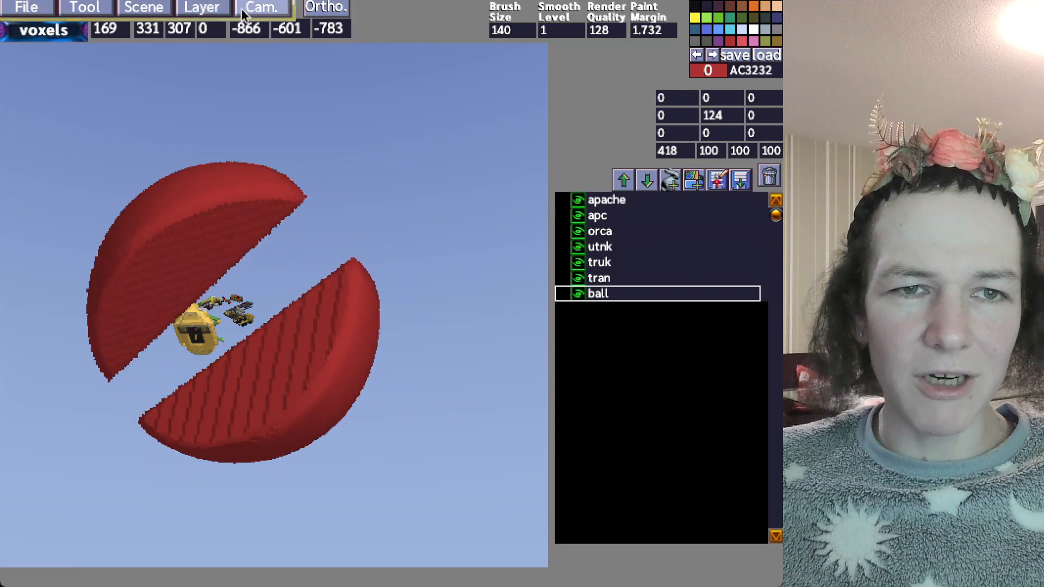
# Apply Smooth Normals to the ball layer
pyautogui.click(243, 12)
pyautogui.click(202, 9)
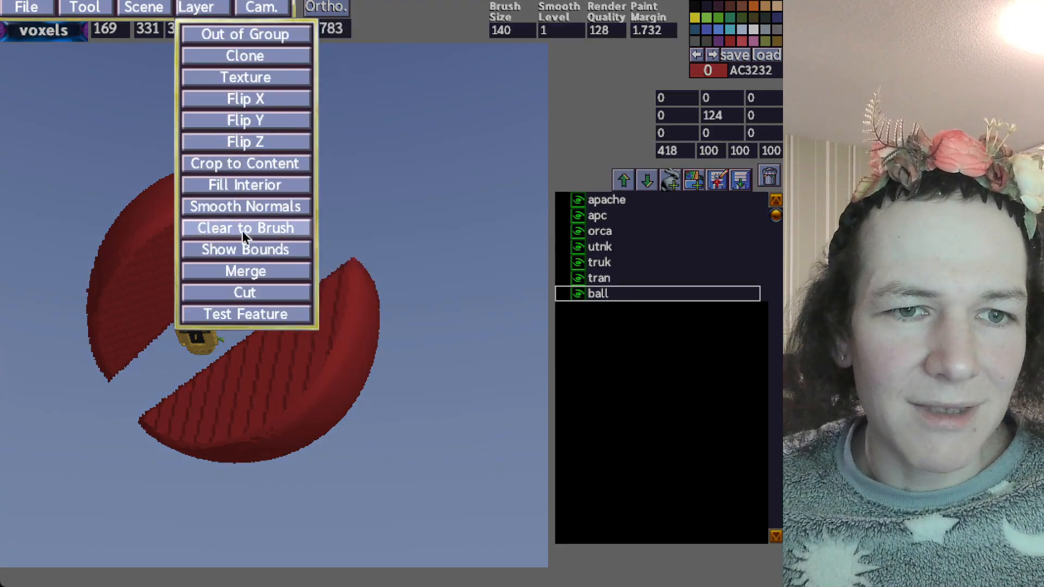
pyautogui.click(244, 206)
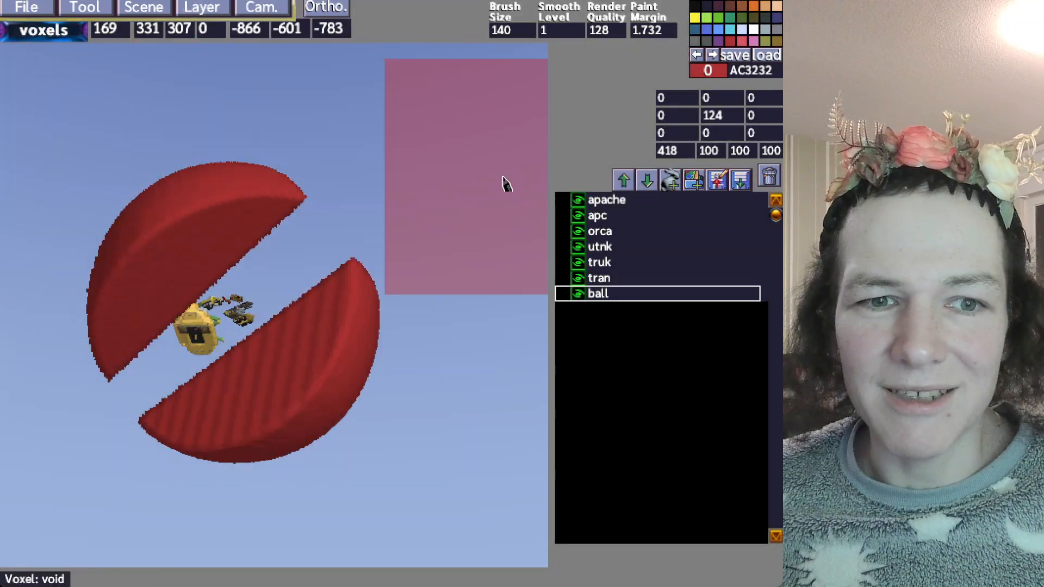
# Rotate the smoothed ball layer further to about 238 degrees around its vertical axis
pyautogui.press('Right')
pyautogui.press('Right')
pyautogui.press('Right')
pyautogui.press('Right')
pyautogui.press('Right')
pyautogui.press('Right')
pyautogui.press('Right')
pyautogui.press('Right')
pyautogui.press('Right')
pyautogui.press('Right')
pyautogui.press('Right')
pyautogui.press('Right')
pyautogui.press('Right')
pyautogui.press('Right')
pyautogui.press('Right')
pyautogui.press('Right')
pyautogui.press('Right')
pyautogui.press('Right')
pyautogui.press('Right')
pyautogui.press('Right')
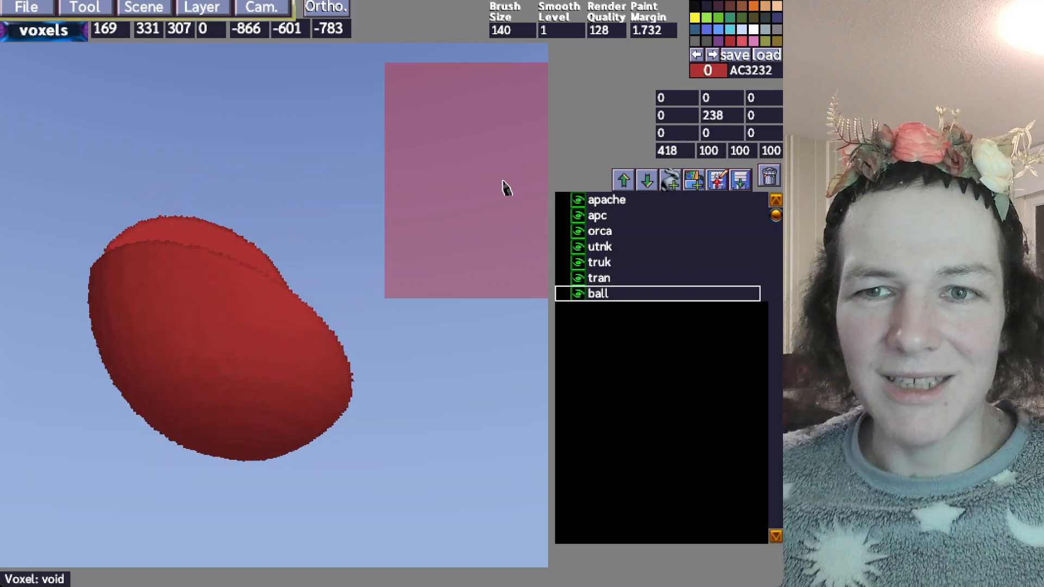